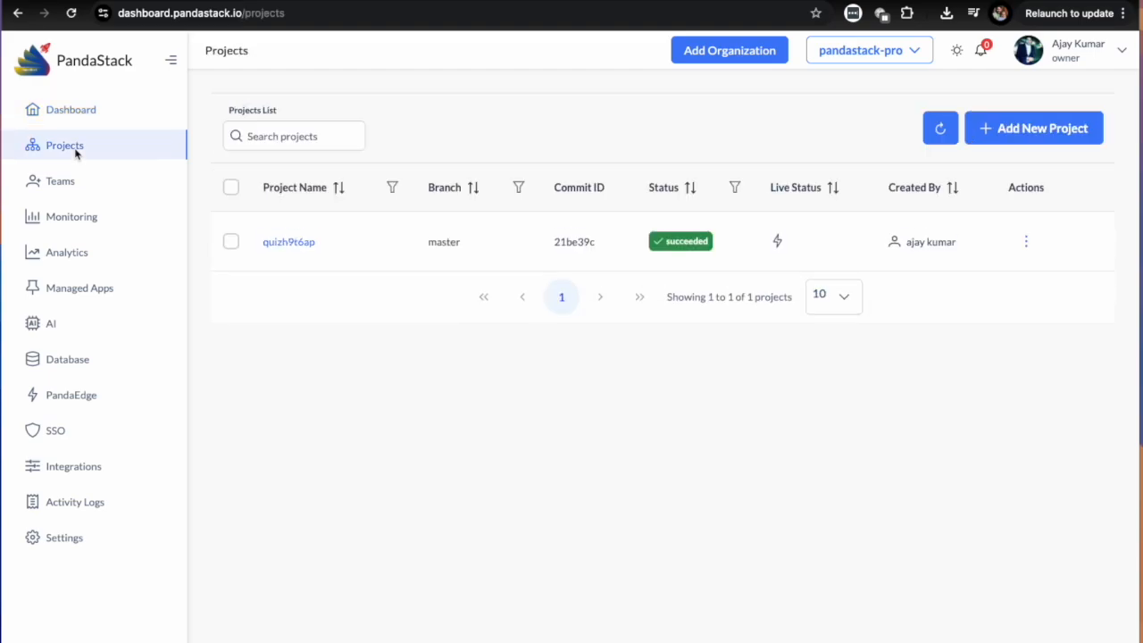
Start a new project, search the GitHub repositories for "next" and connect the nextjs repository.
left_click(1059, 125)
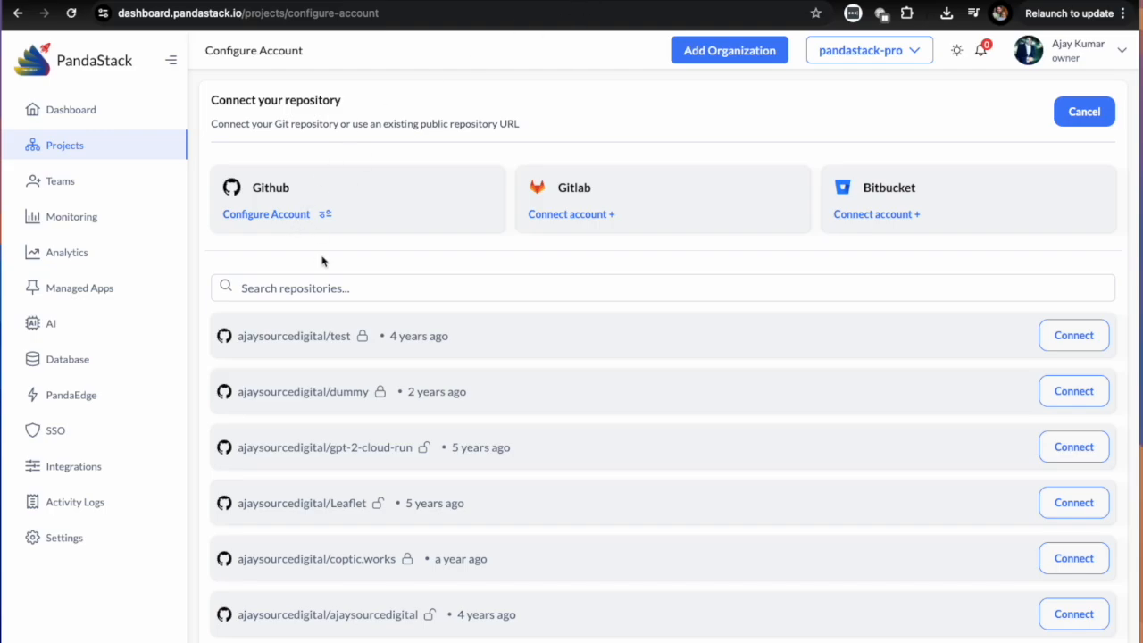
left_click(331, 291)
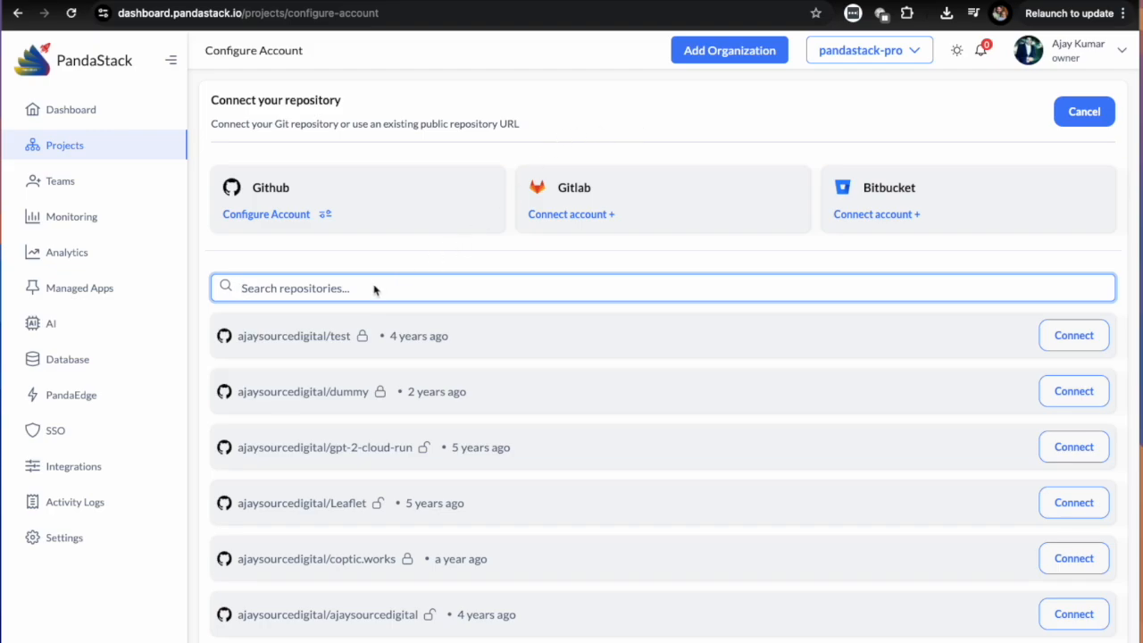
type("next")
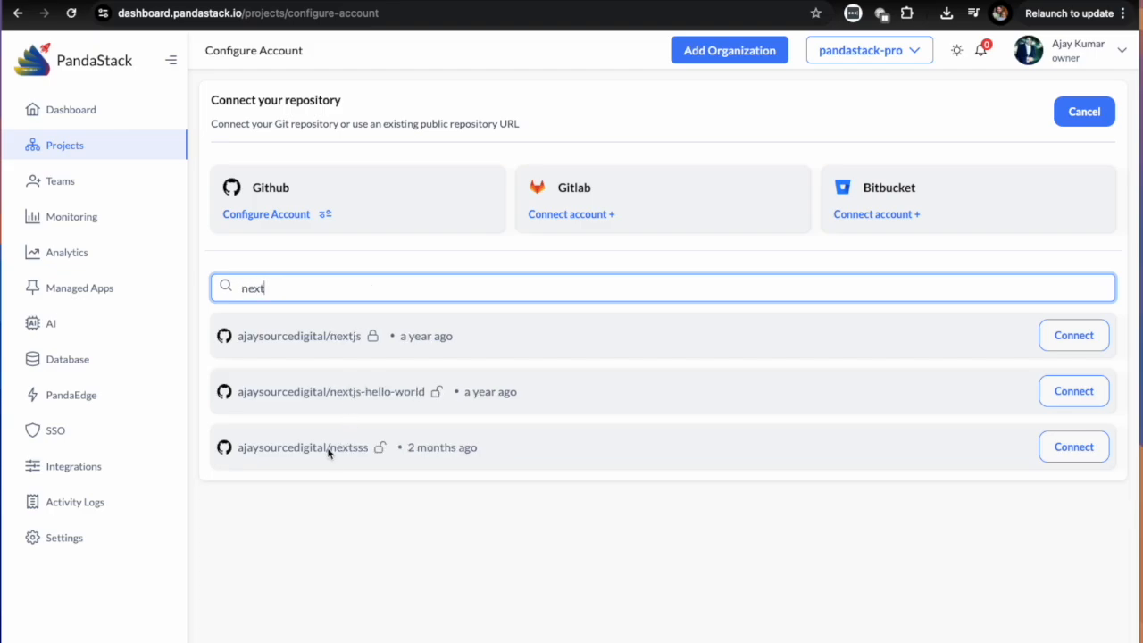
left_click(1060, 336)
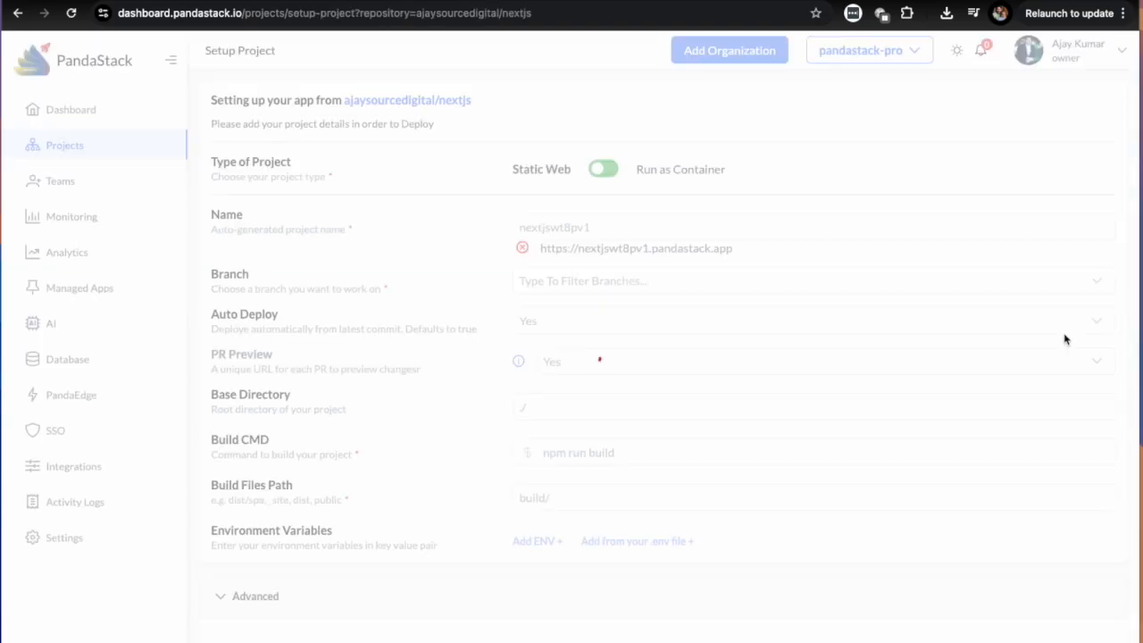
Keep the project type as Static Web after trying Run as Container, and choose the Main branch.
left_click(606, 171)
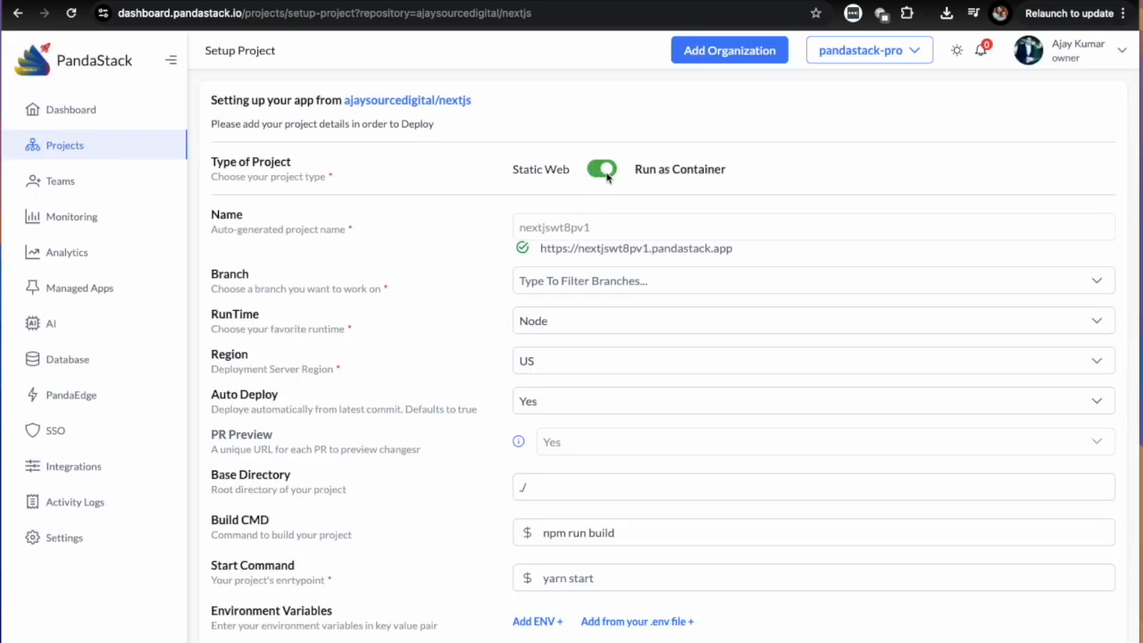
left_click(606, 176)
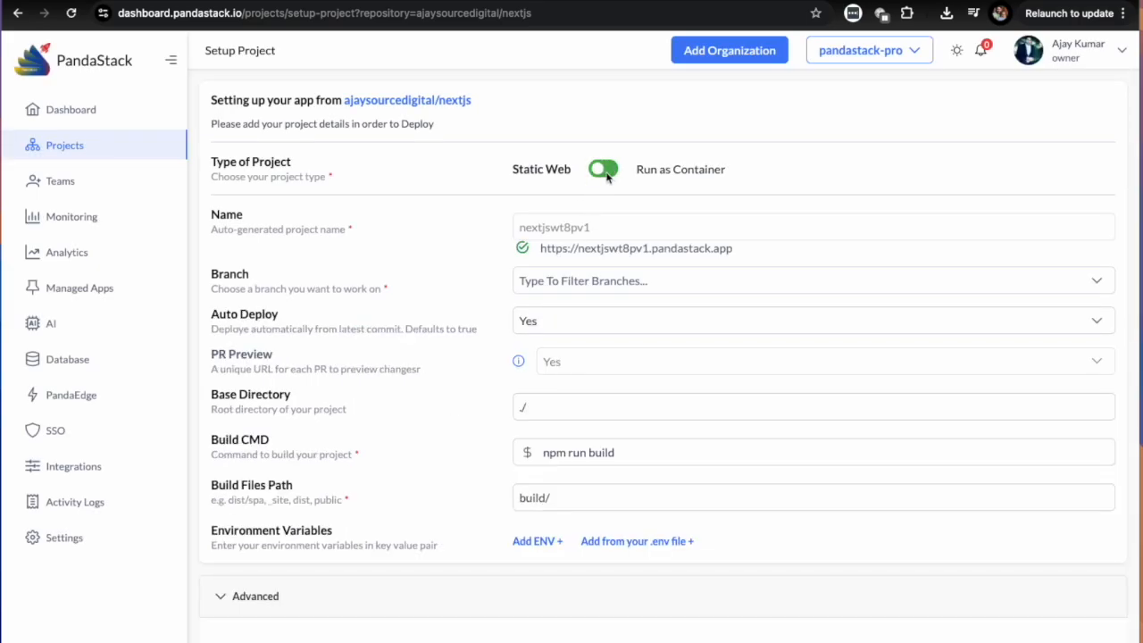
left_click(627, 286)
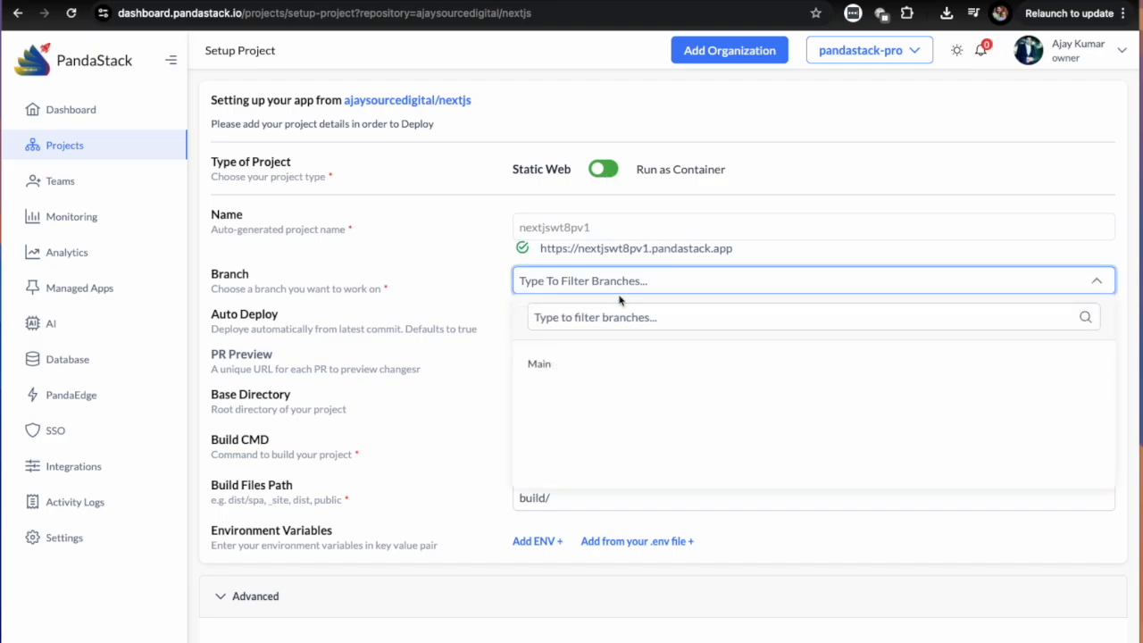
left_click(578, 359)
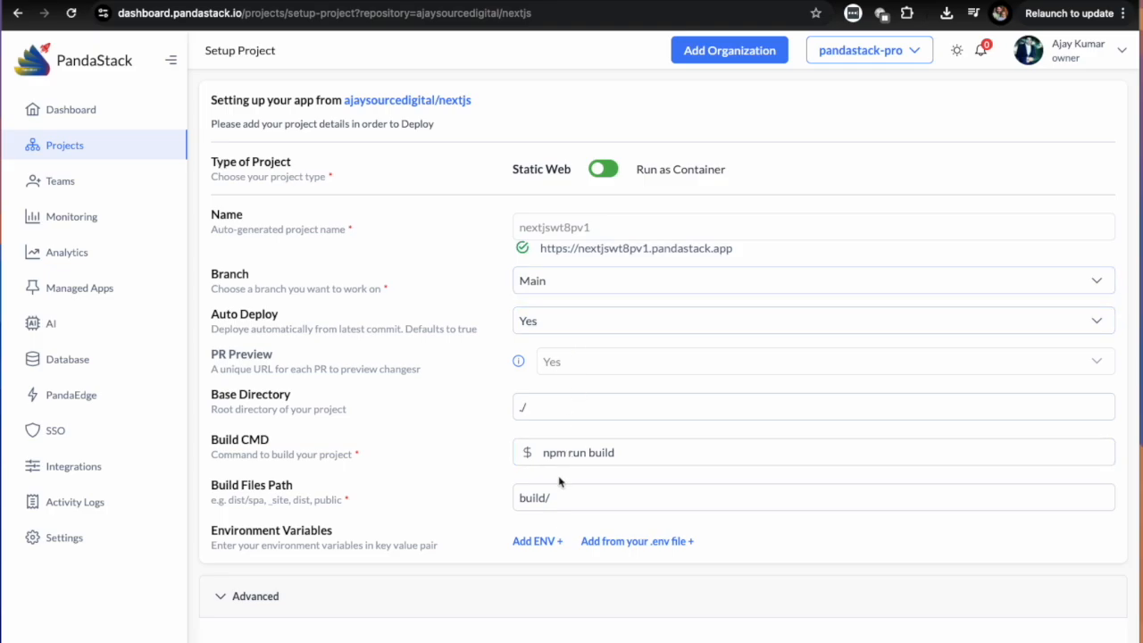
Review the Base Directory, Auto Deploy, PR Preview and Build CMD settings of the static site.
scroll(561, 449, "down", 1)
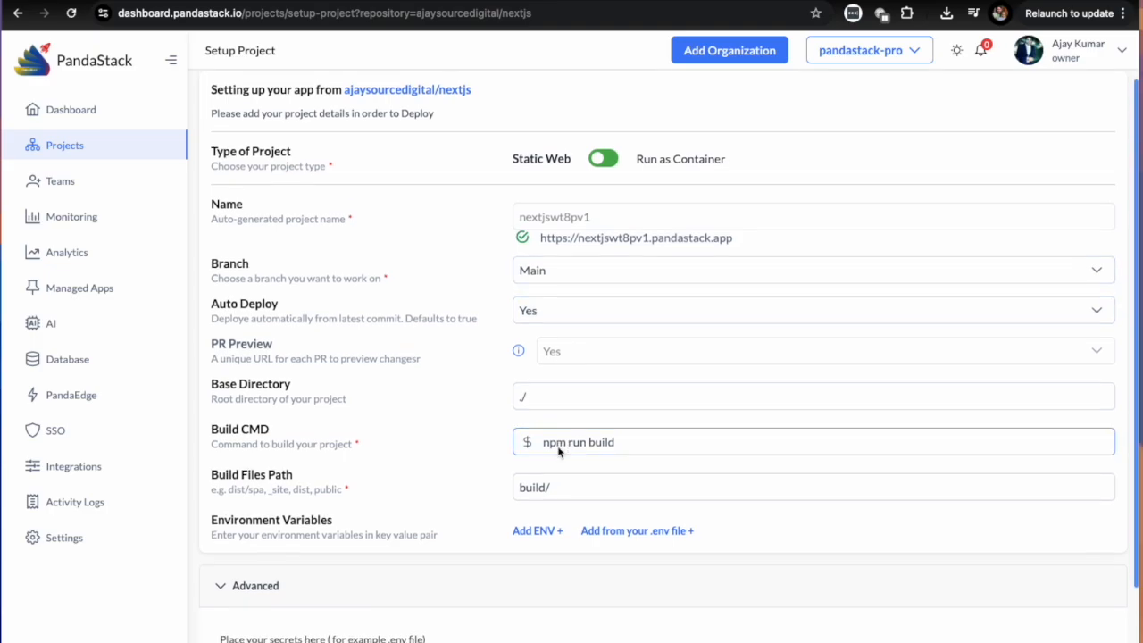
left_click_drag(208, 369, 317, 372)
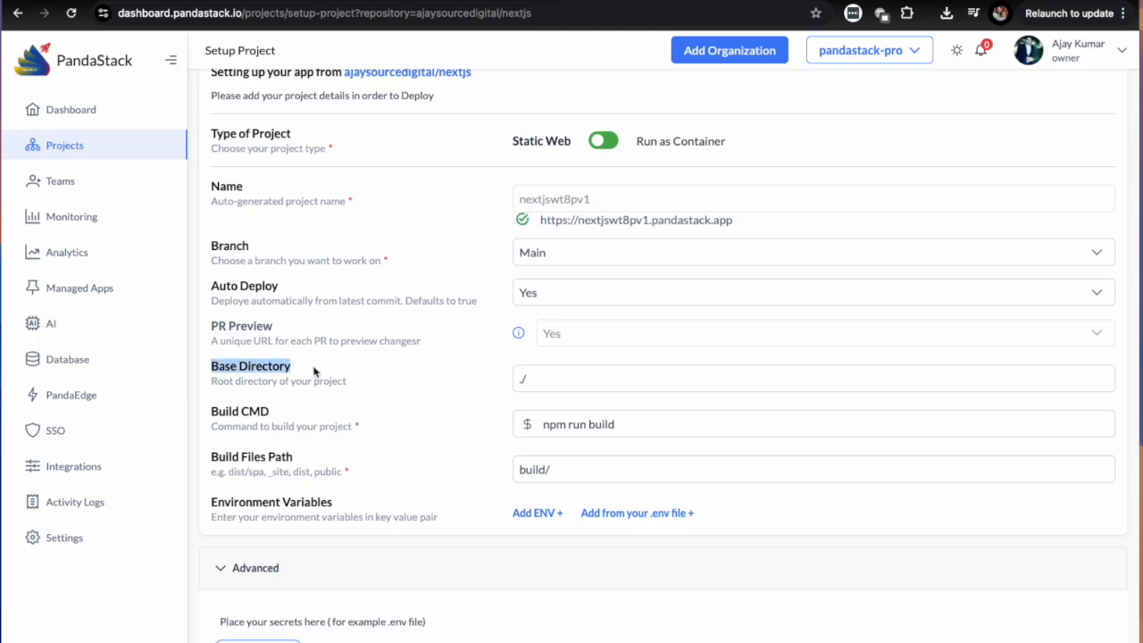
left_click(219, 283)
left_click_drag(219, 283, 286, 290)
left_click_drag(212, 326, 275, 332)
scroll(273, 332, "down", 2)
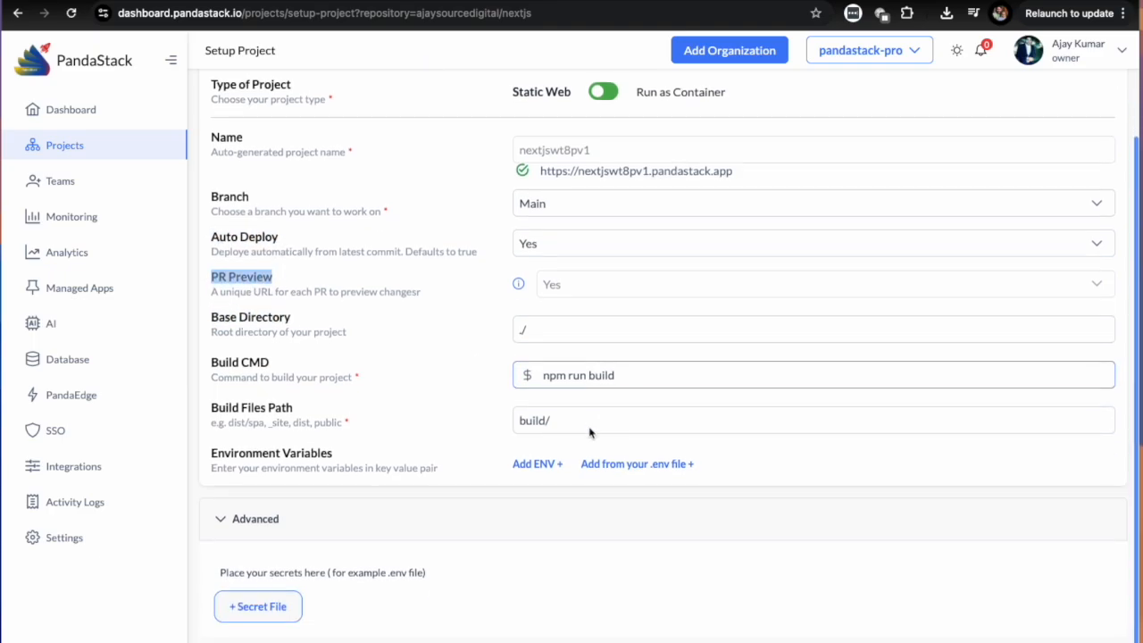
left_click_drag(212, 360, 320, 369)
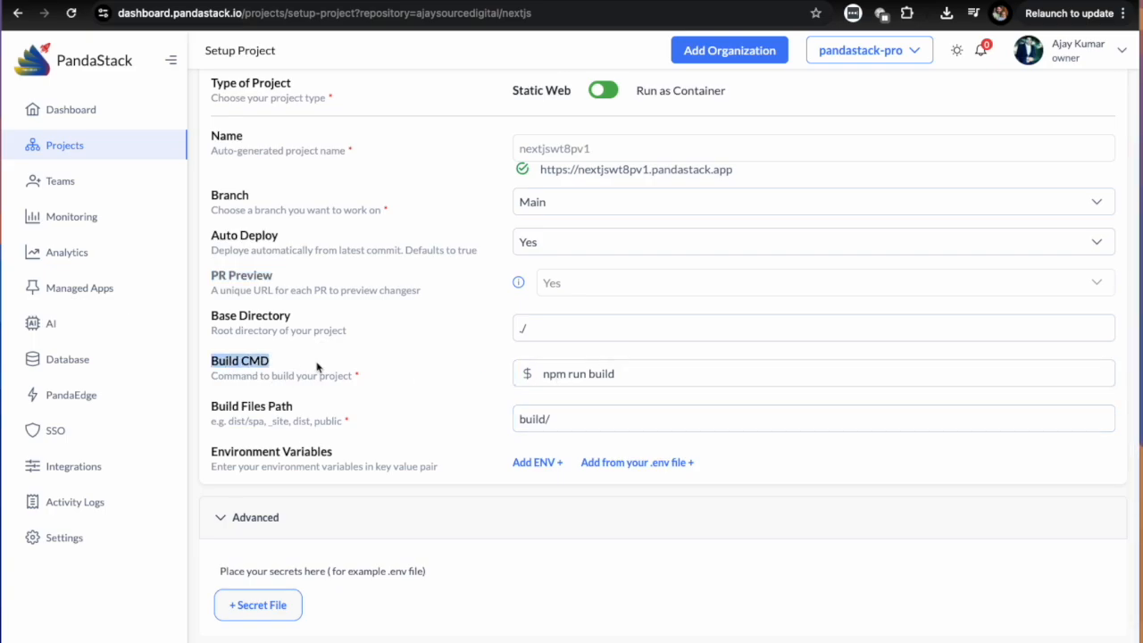
left_click(546, 384)
key("alt+shift+Left")
key("alt+shift+Left")
key("alt+shift+Left")
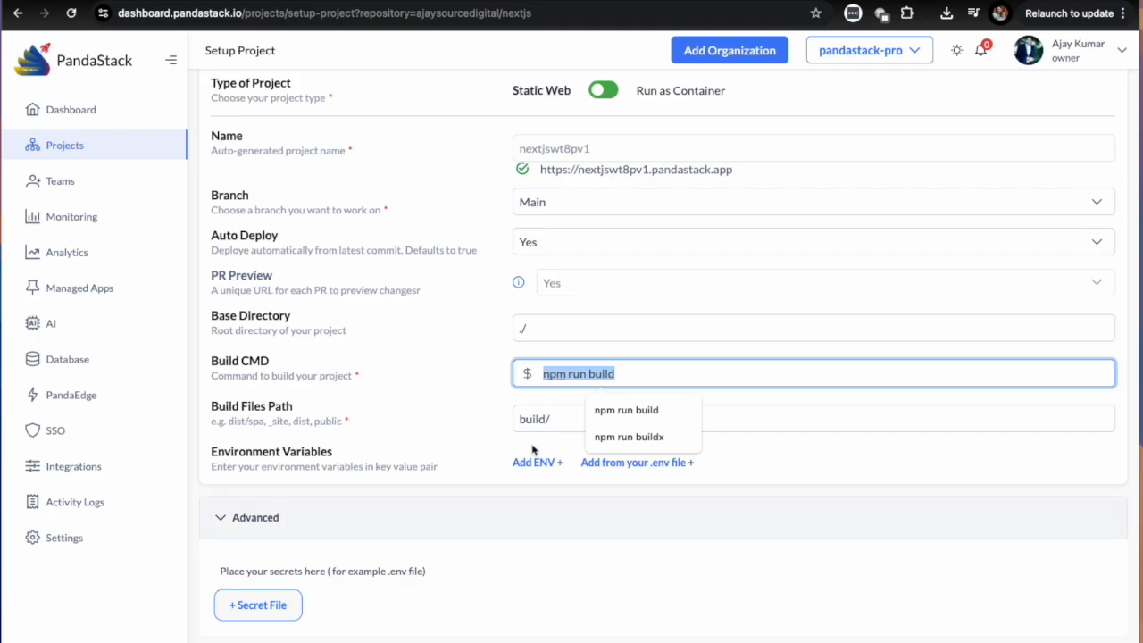
Set the build files path to out/.
left_click(553, 426)
key("alt+shift+Left")
key("BackSpace")
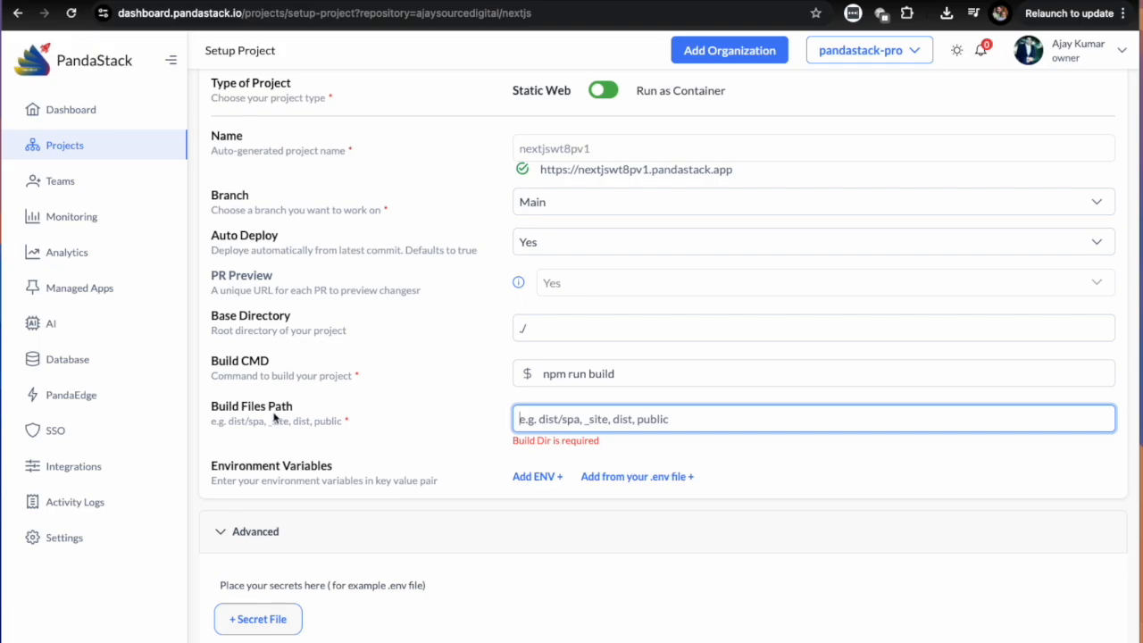
left_click(564, 420)
left_click(604, 482)
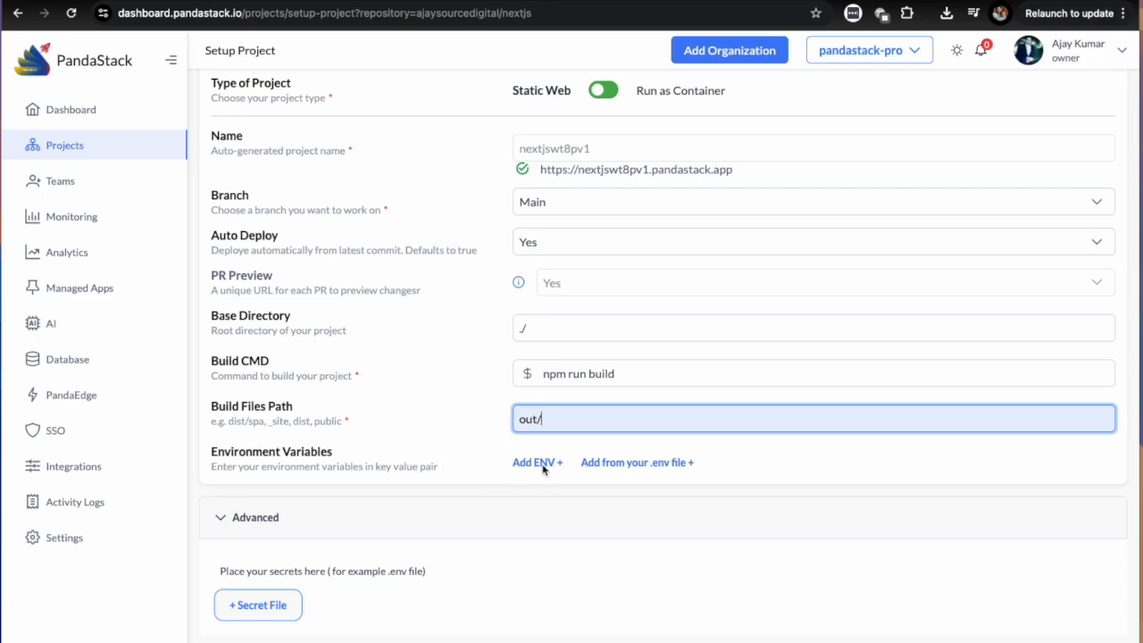
Look at the form for adding environment variables from an .env file and leave it without saving.
left_click(628, 464)
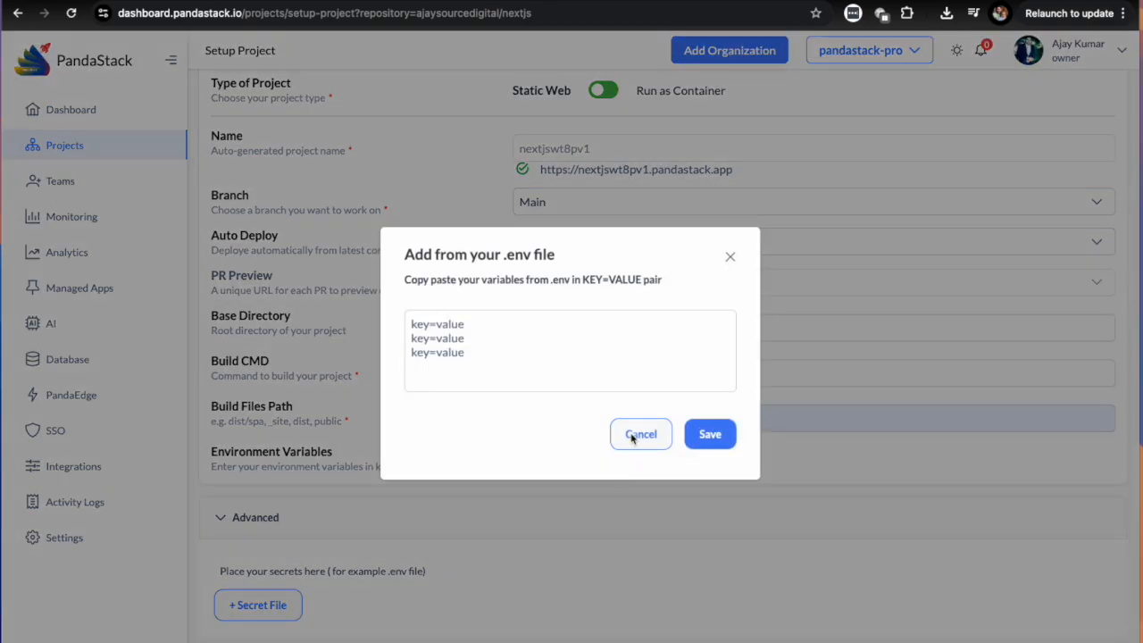
left_click(640, 435)
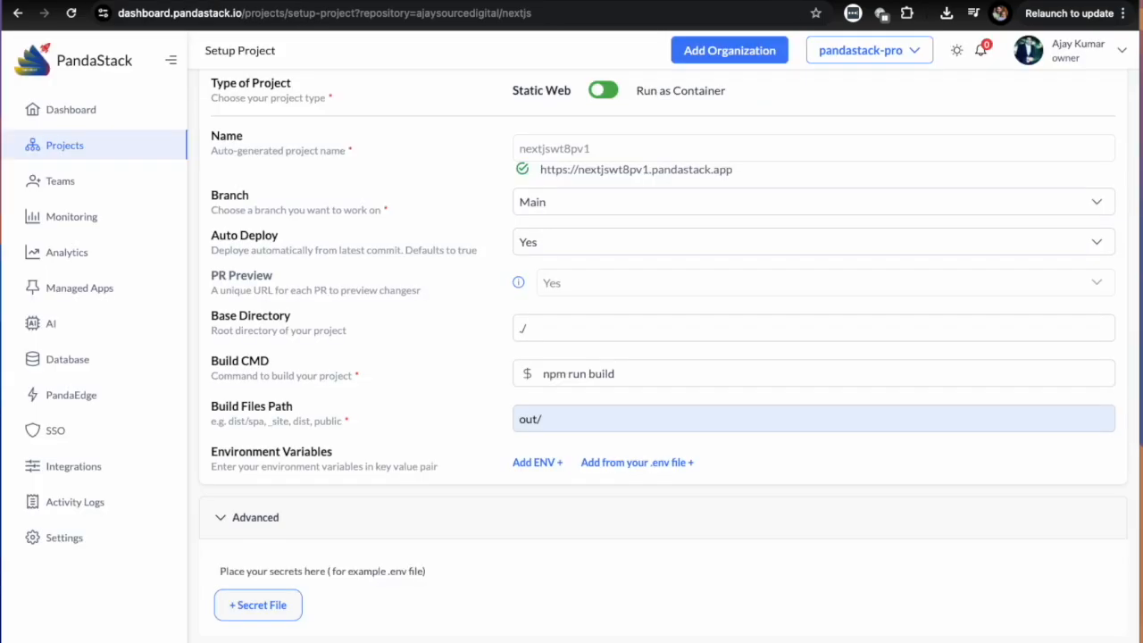
Open docs.pandastack.io in a new browser tab and go to the page on pre-defined ENV for static websites.
key("ctrl+t")
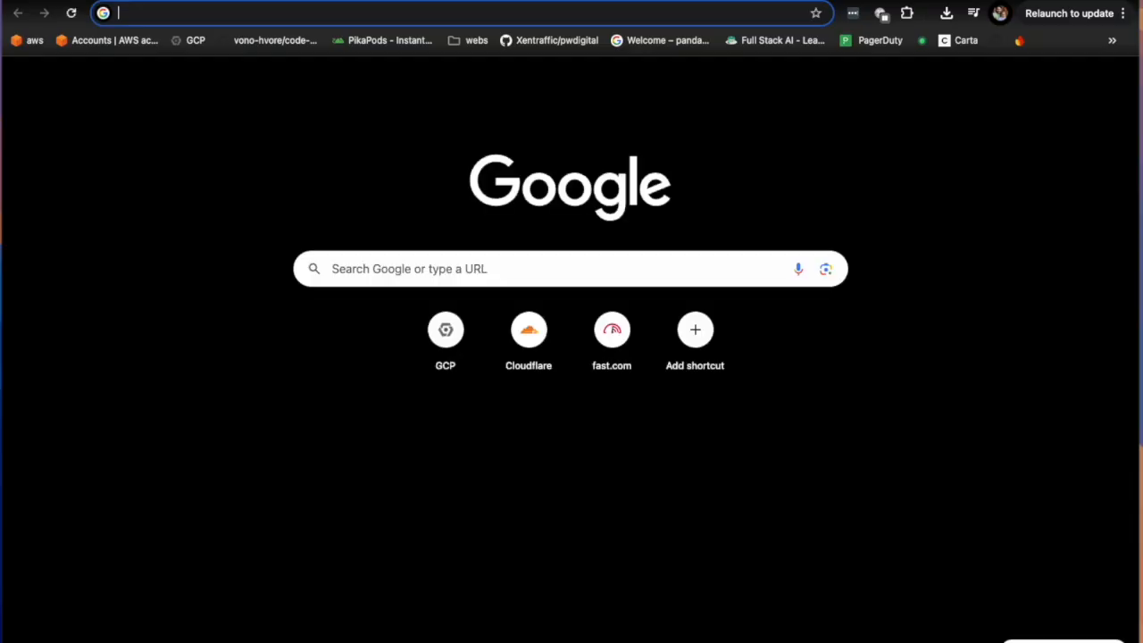
type("docs")
key("Down")
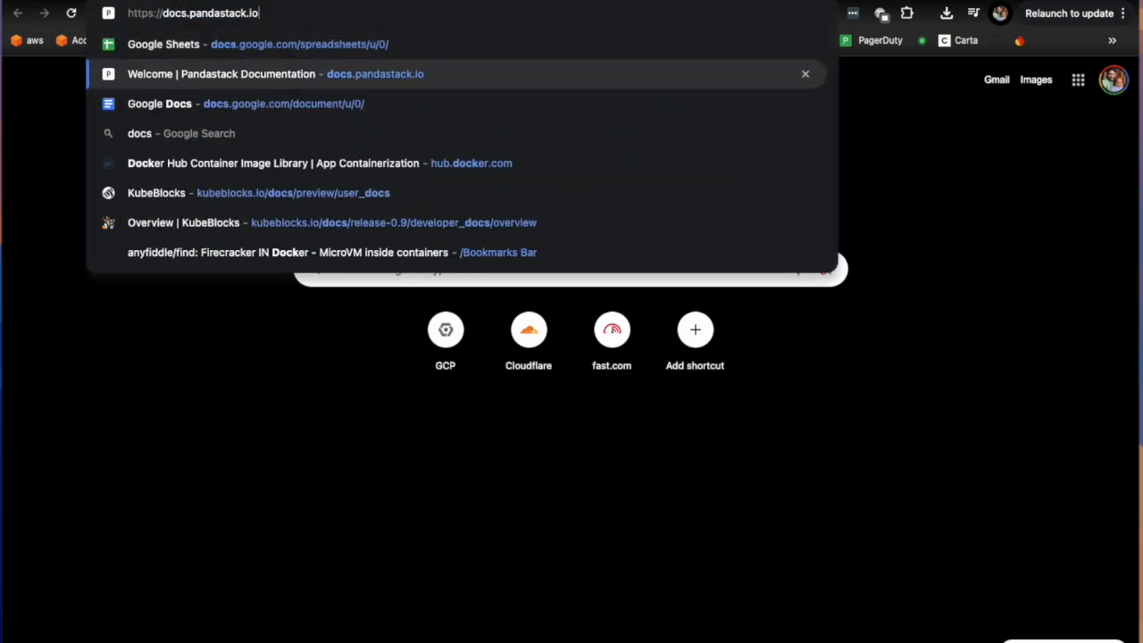
key("Return")
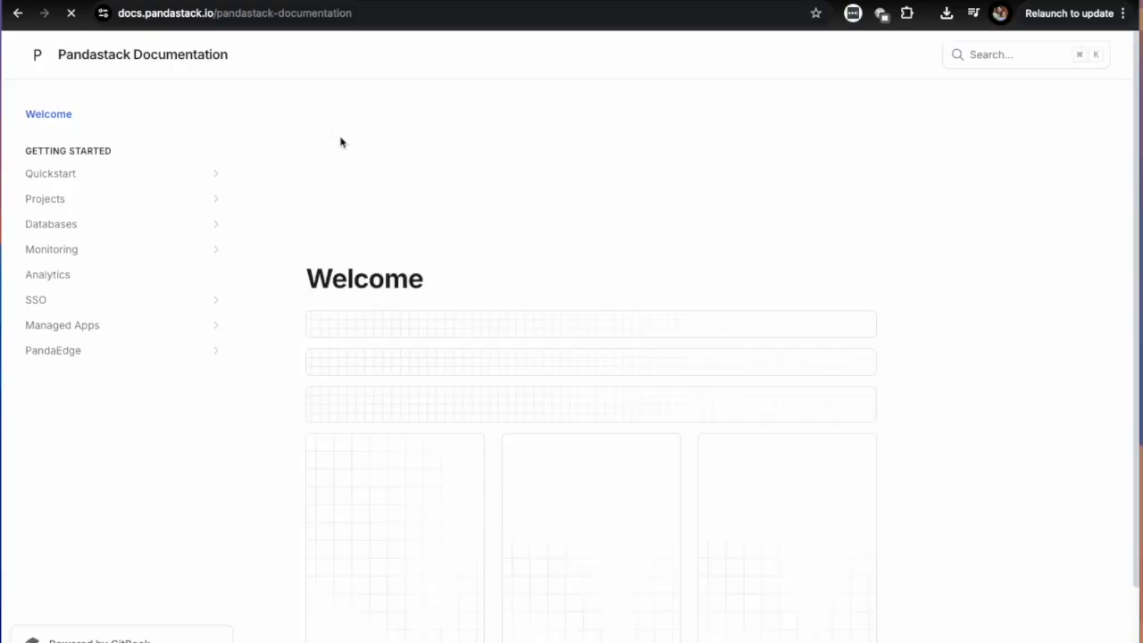
left_click(60, 200)
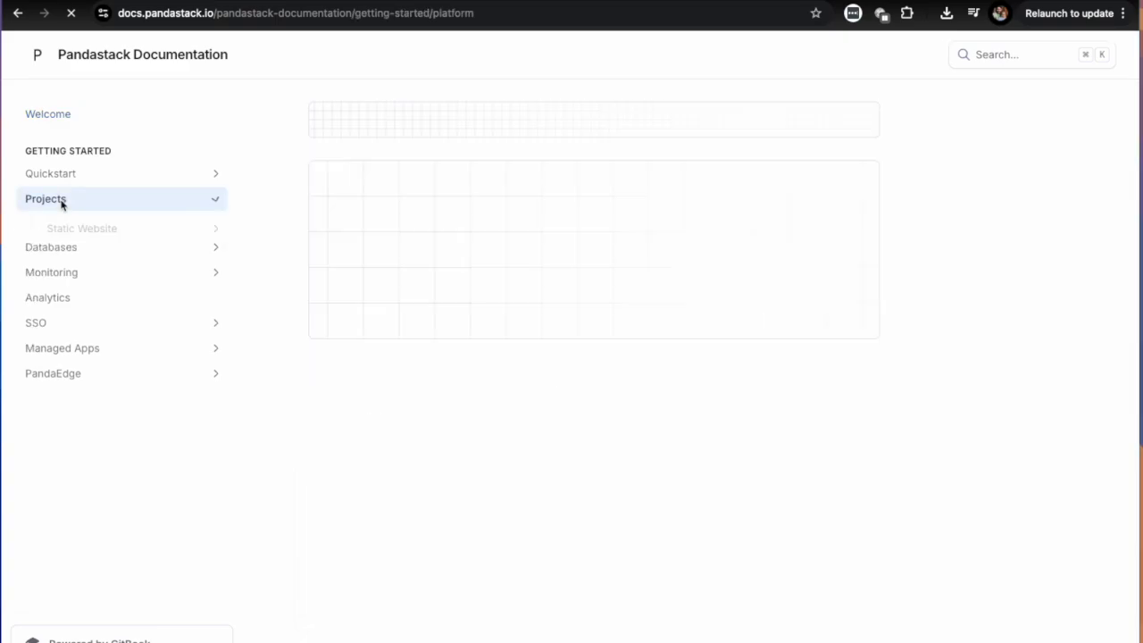
left_click(98, 233)
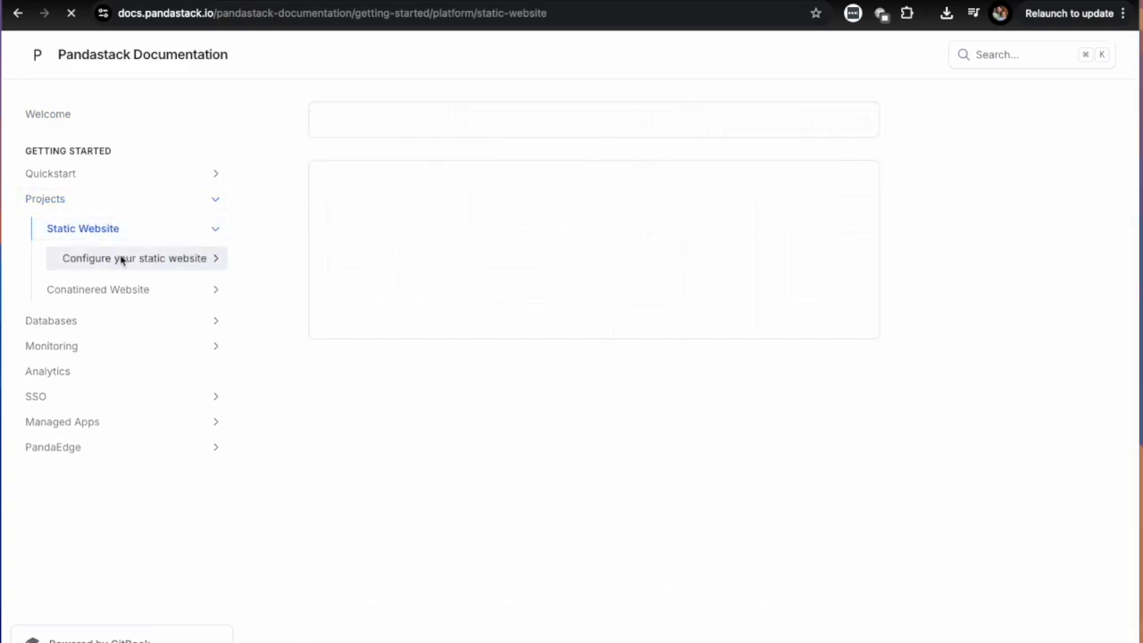
left_click(119, 258)
left_click(153, 318)
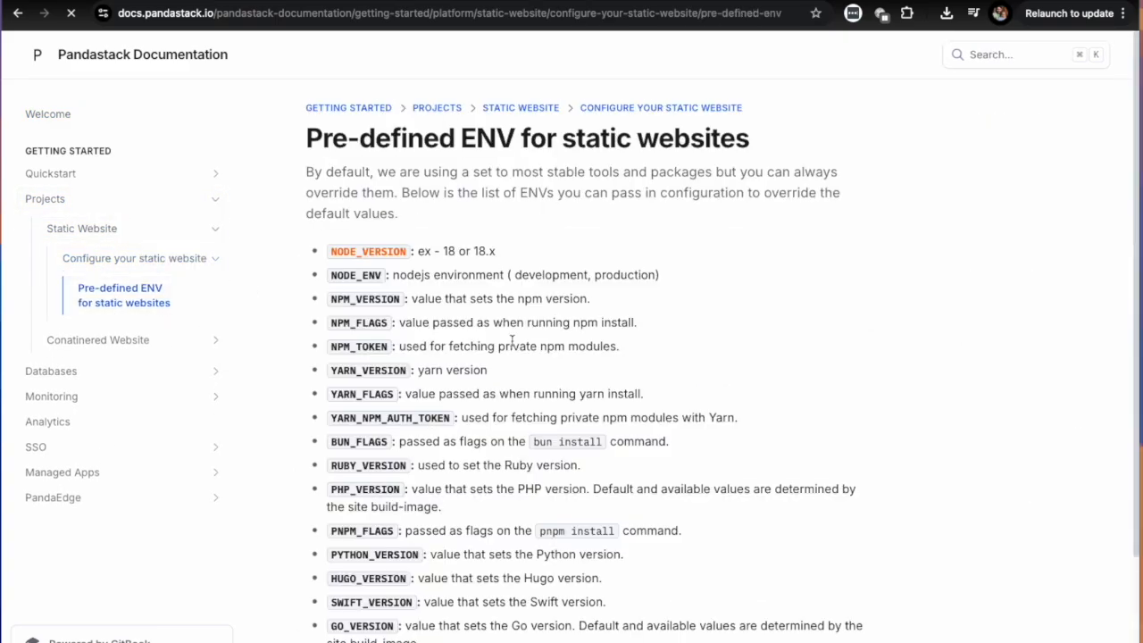
Examine the list of pre-defined environment variables, from NODE_VERSION and YARN_VERSION down to GO_VERSION.
scroll(716, 413, "down", 1)
scroll(716, 413, "down", 1)
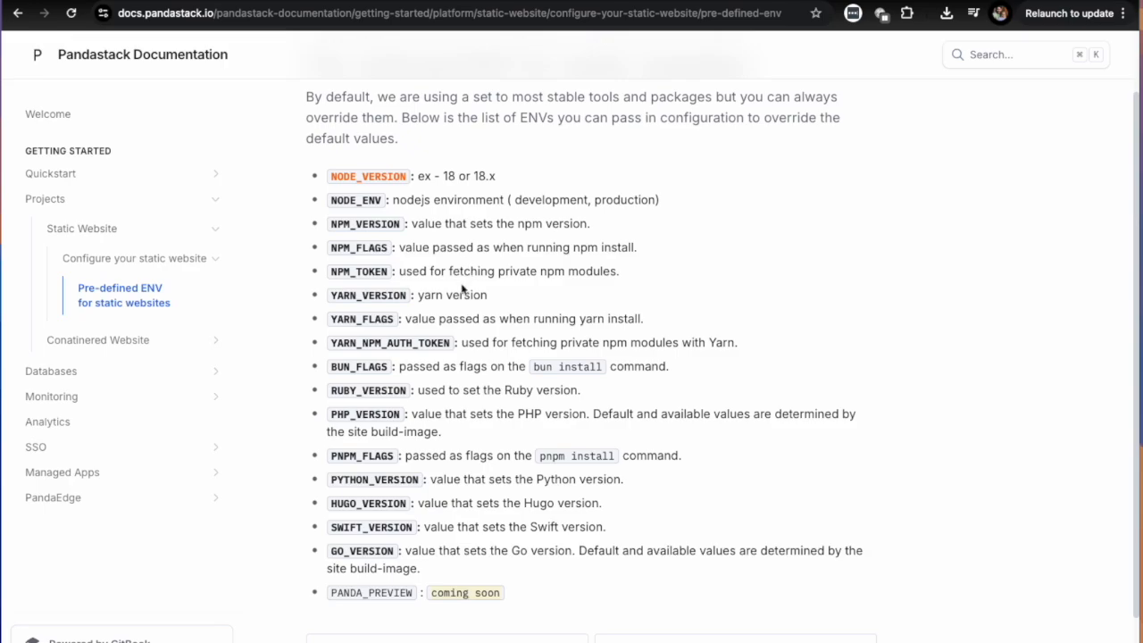
left_click_drag(339, 296, 404, 298)
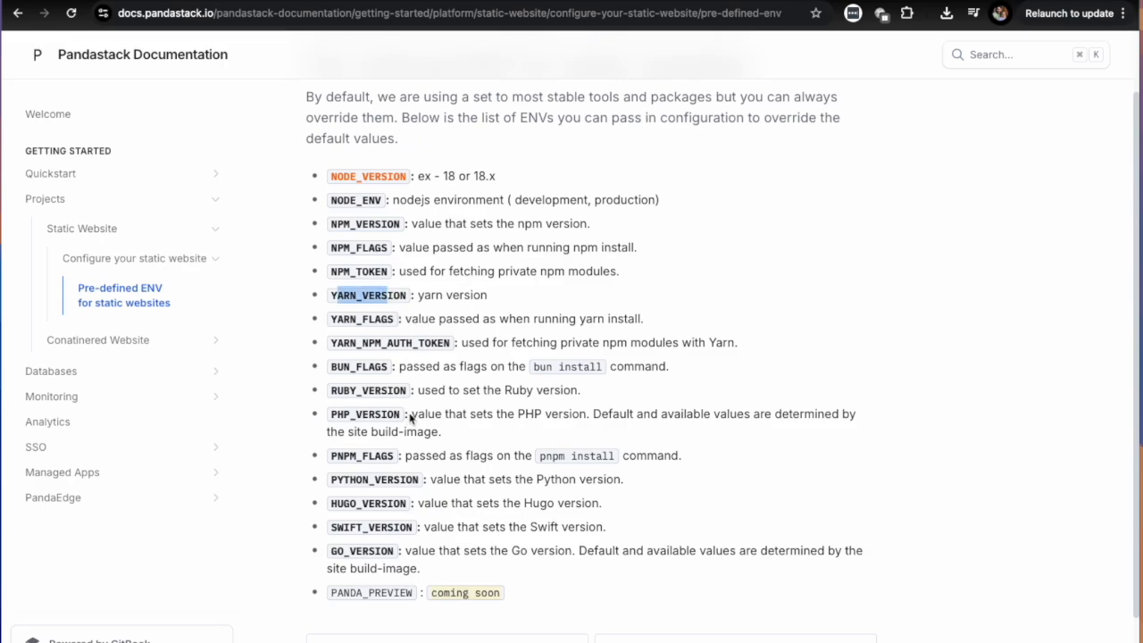
left_click_drag(449, 570, 398, 344)
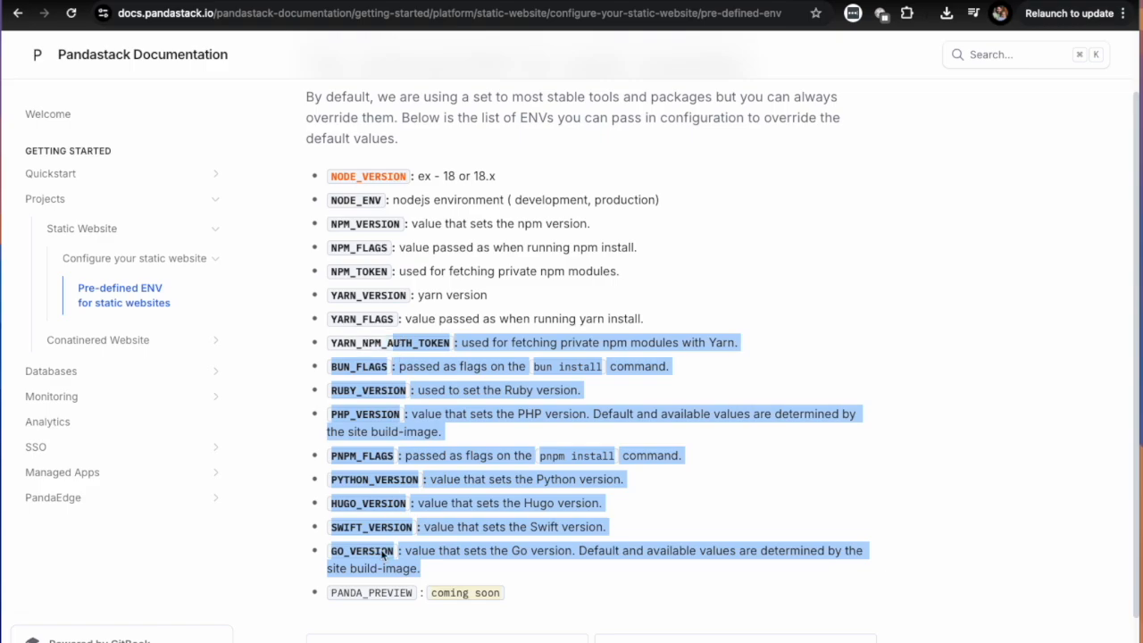
double_click(382, 553)
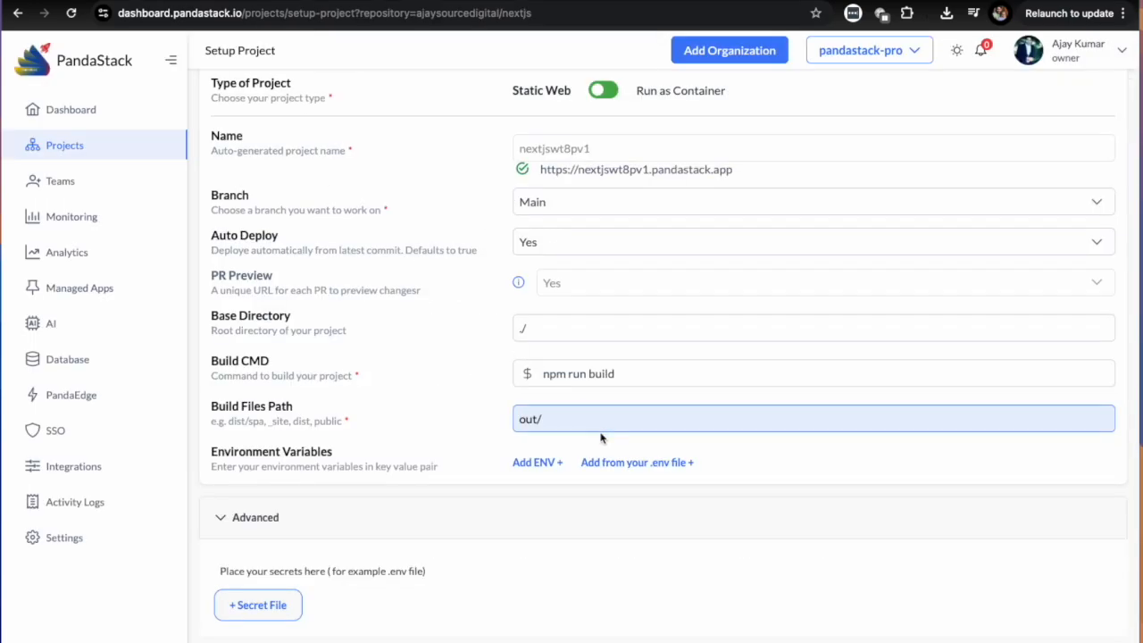
Return to the project setup, inspect the file name and content fields for a secret file, and leave without saving.
scroll(552, 465, "down", 1)
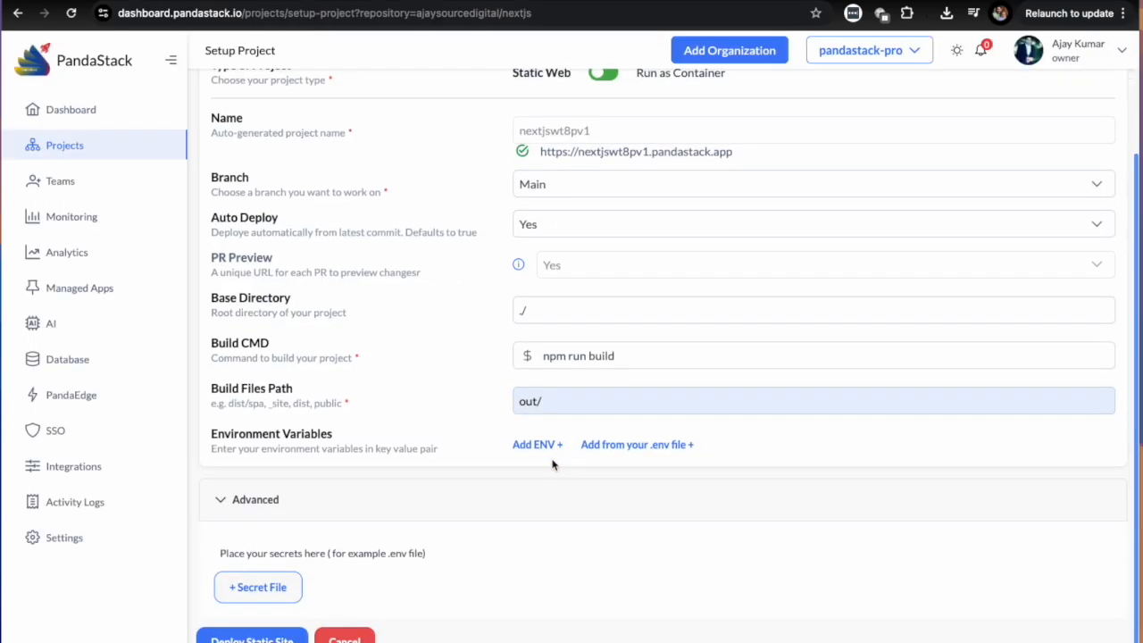
left_click(271, 591)
left_click(497, 298)
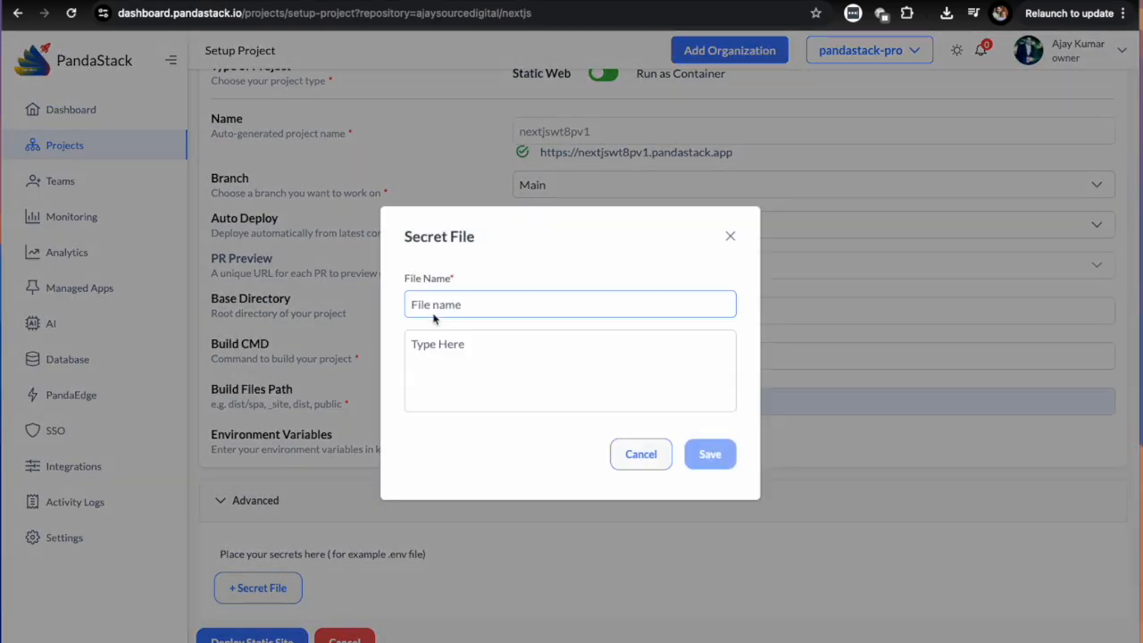
left_click(444, 357)
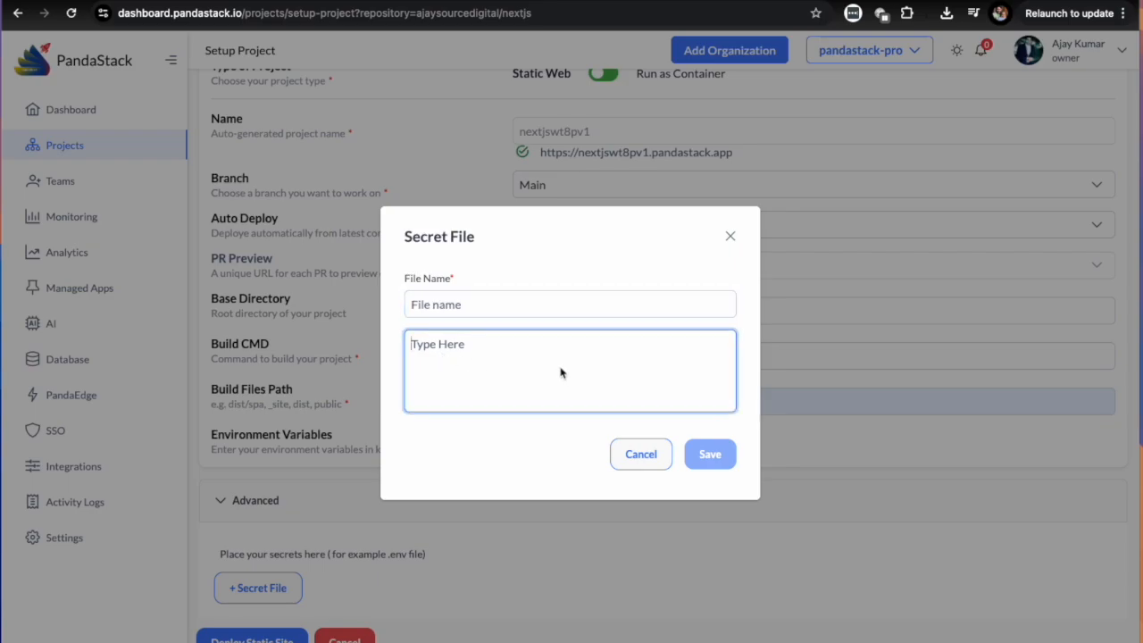
left_click(639, 455)
Deploy the static site and open the new project's deployment page from the project list.
left_click(261, 639)
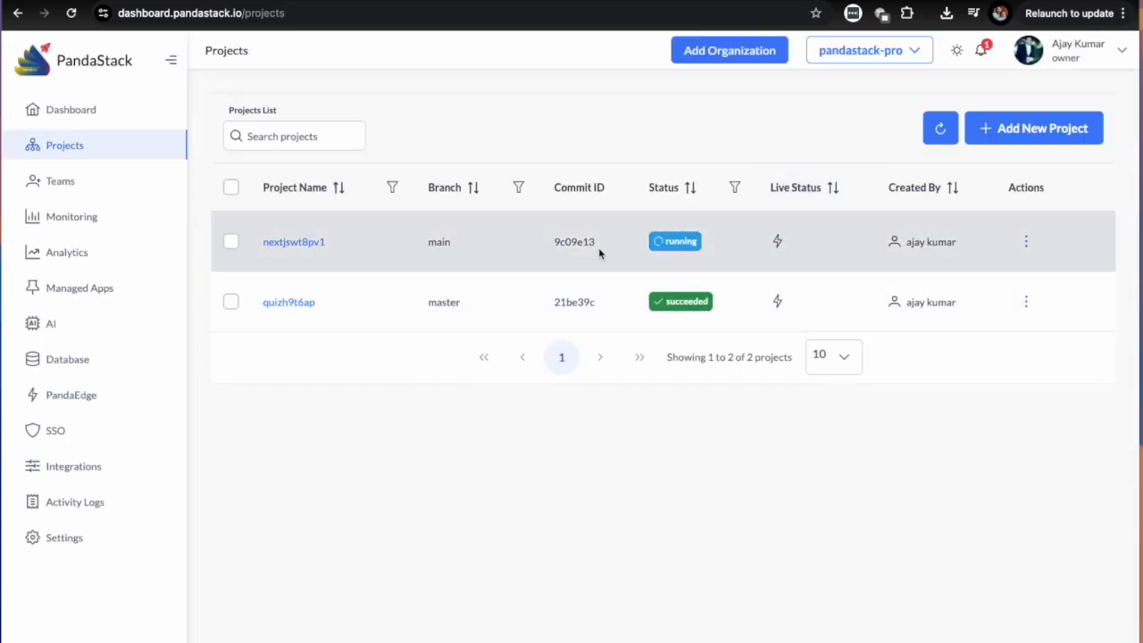
left_click(345, 245)
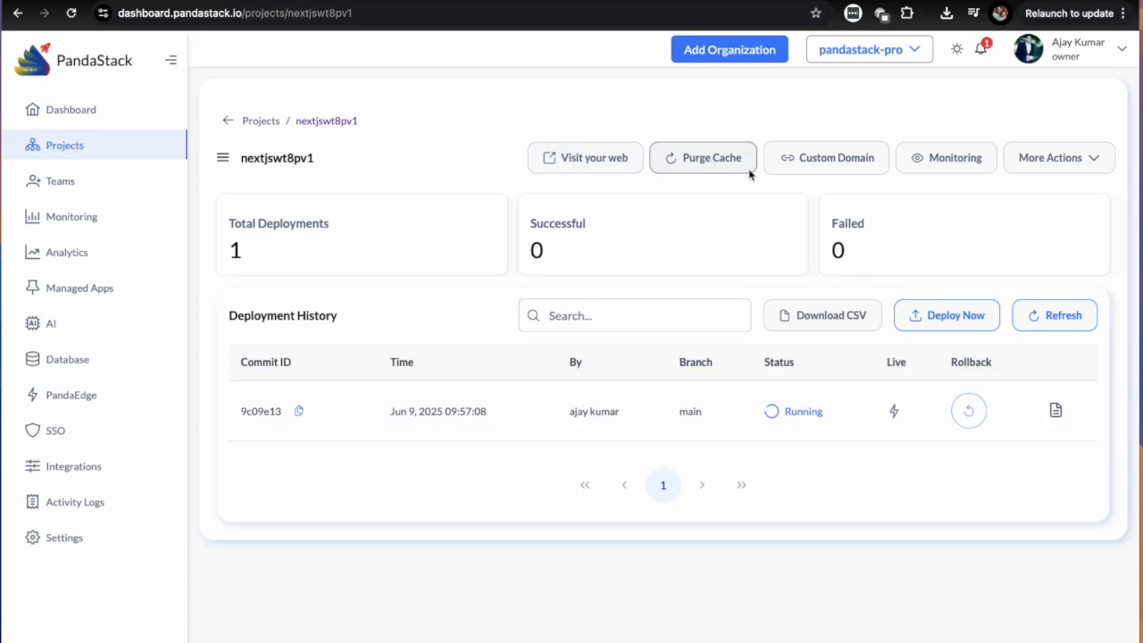
View the project's custom domain page and return to its deployment page through the project list.
left_click(852, 170)
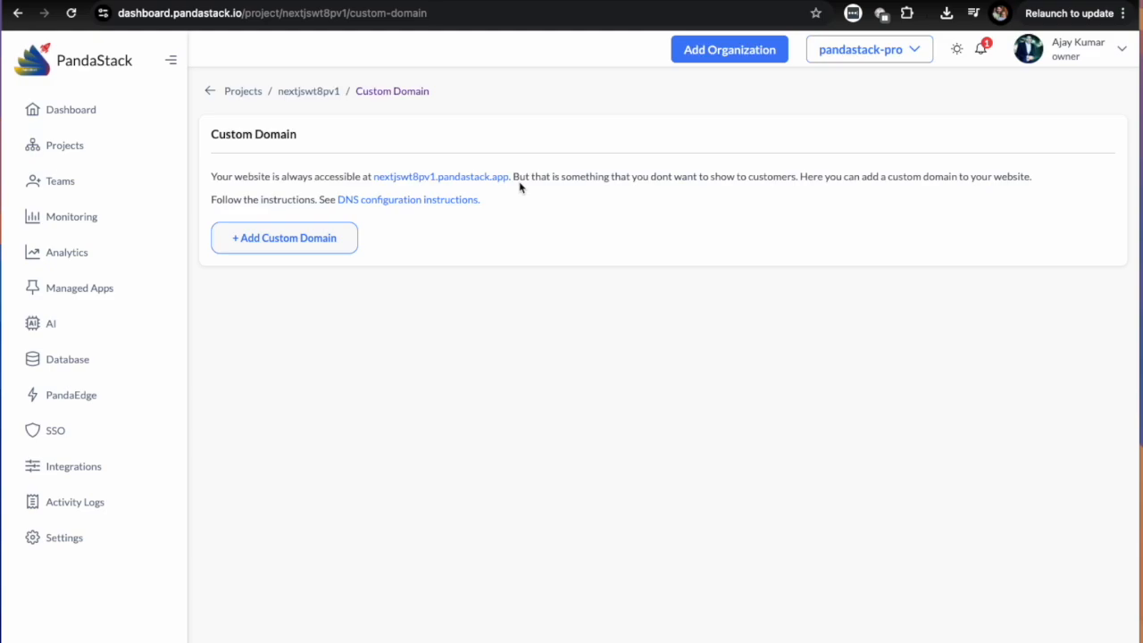
left_click(210, 92)
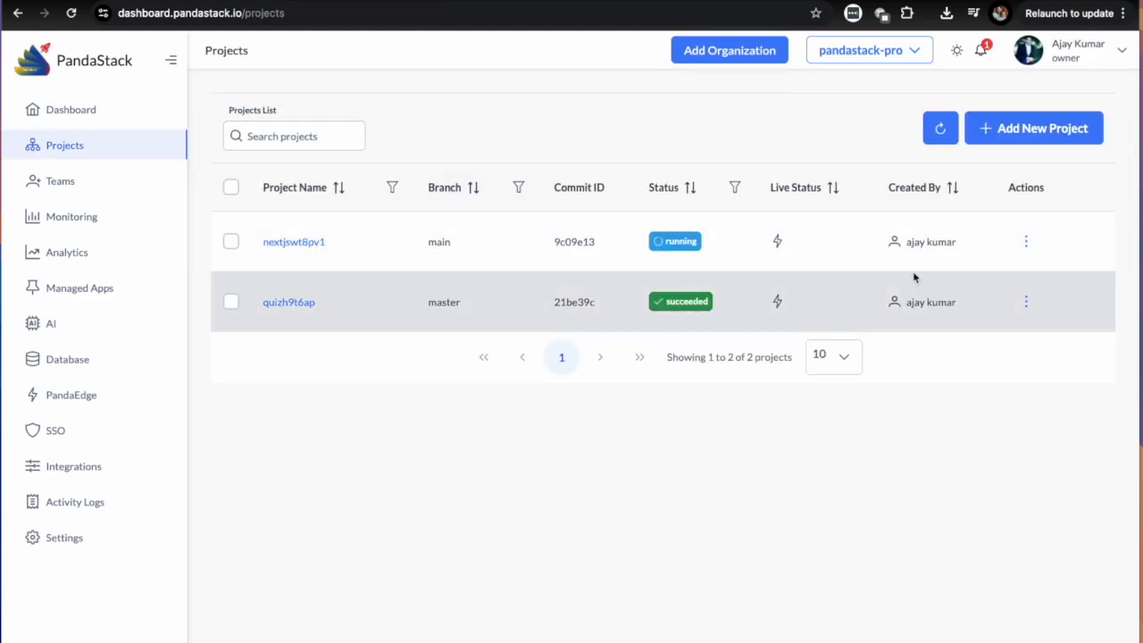
left_click(785, 250)
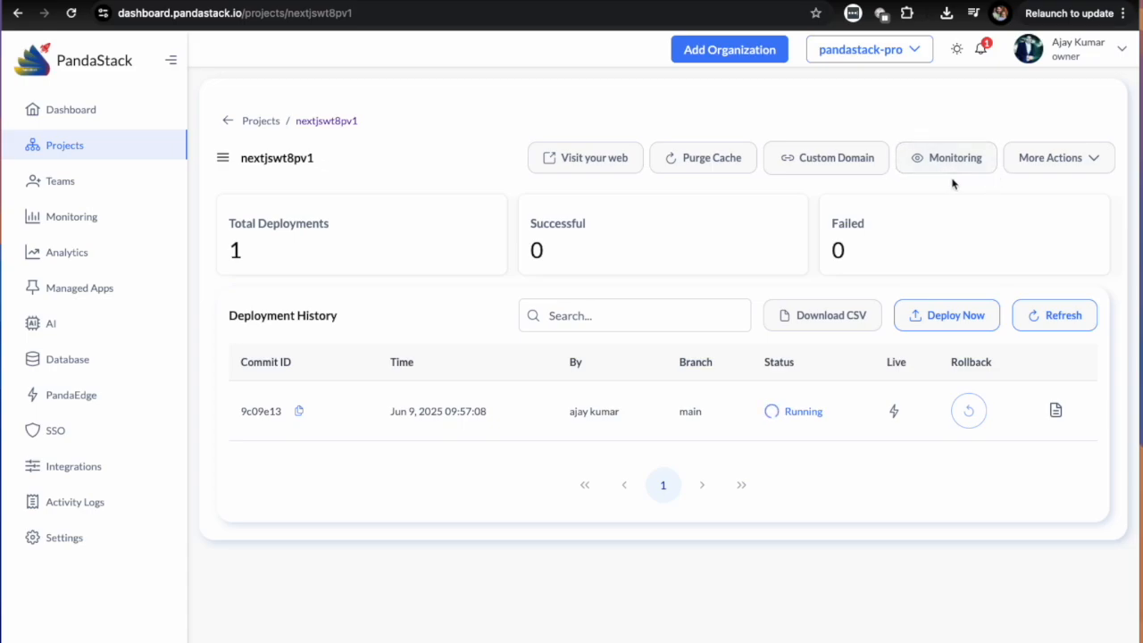
Open the project's settings and review the general, build, advanced and security options as well as the events list.
left_click(1091, 166)
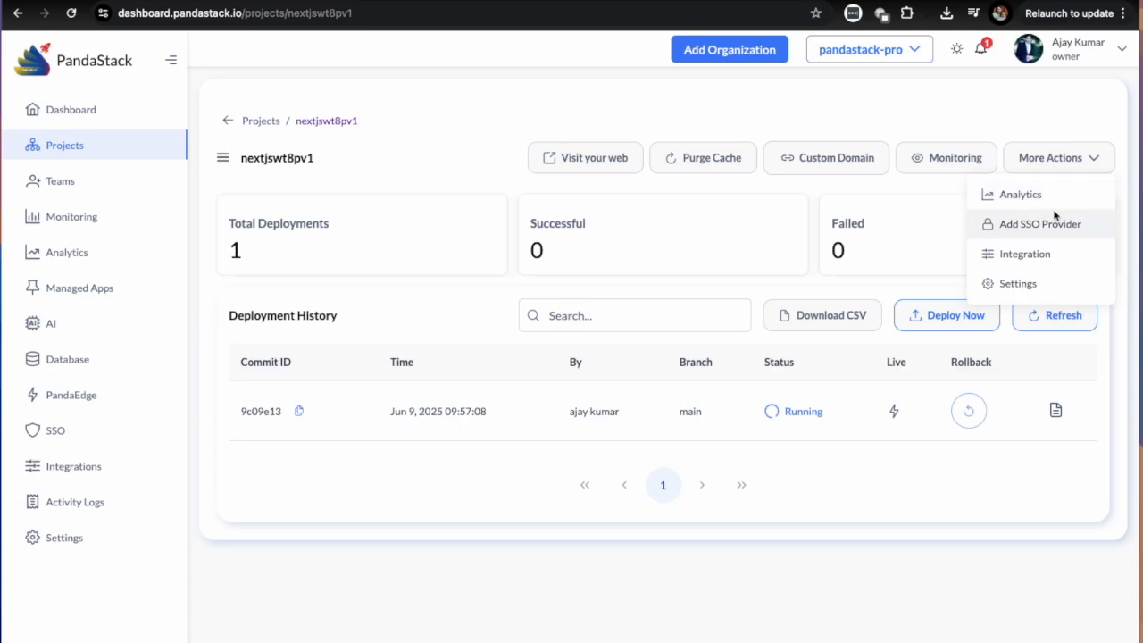
left_click(1022, 284)
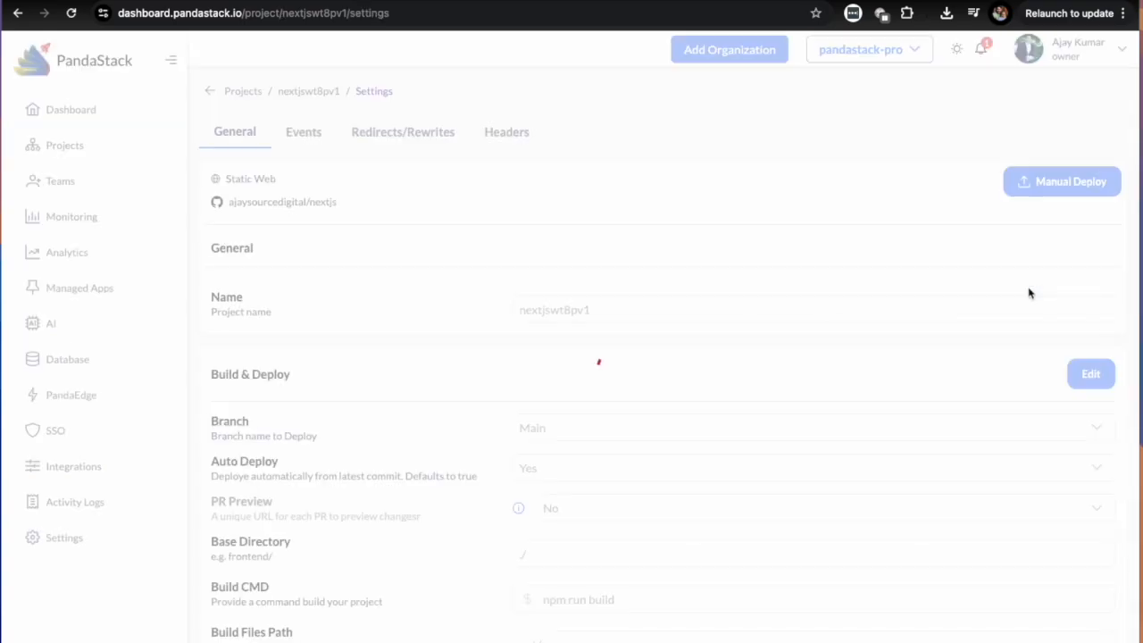
scroll(599, 337, "down", 3)
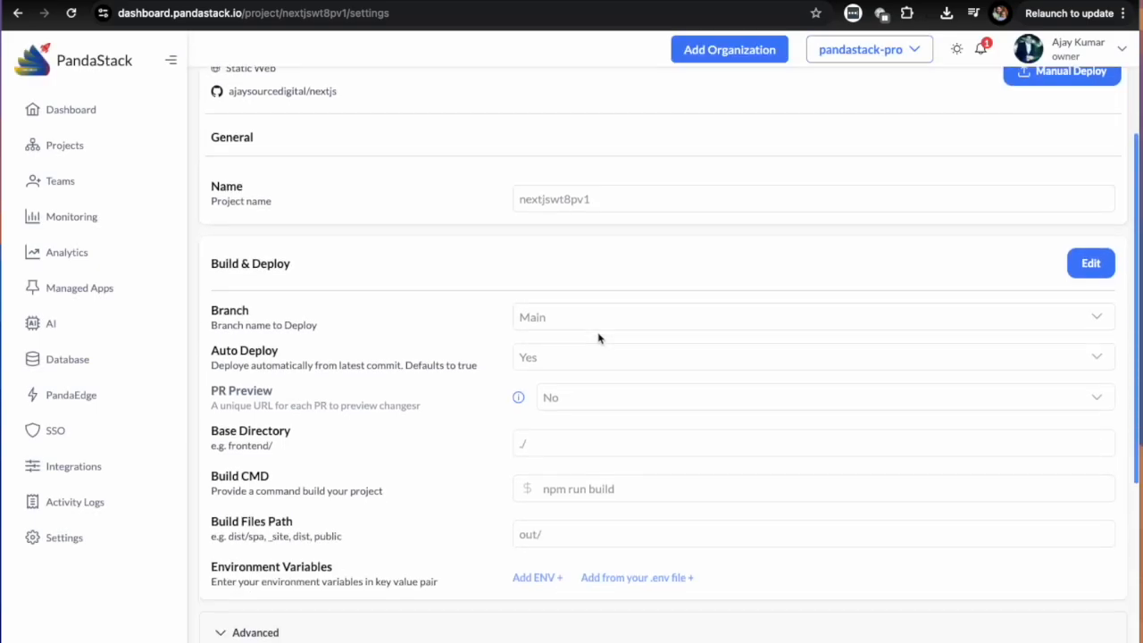
scroll(599, 338, "up", 2)
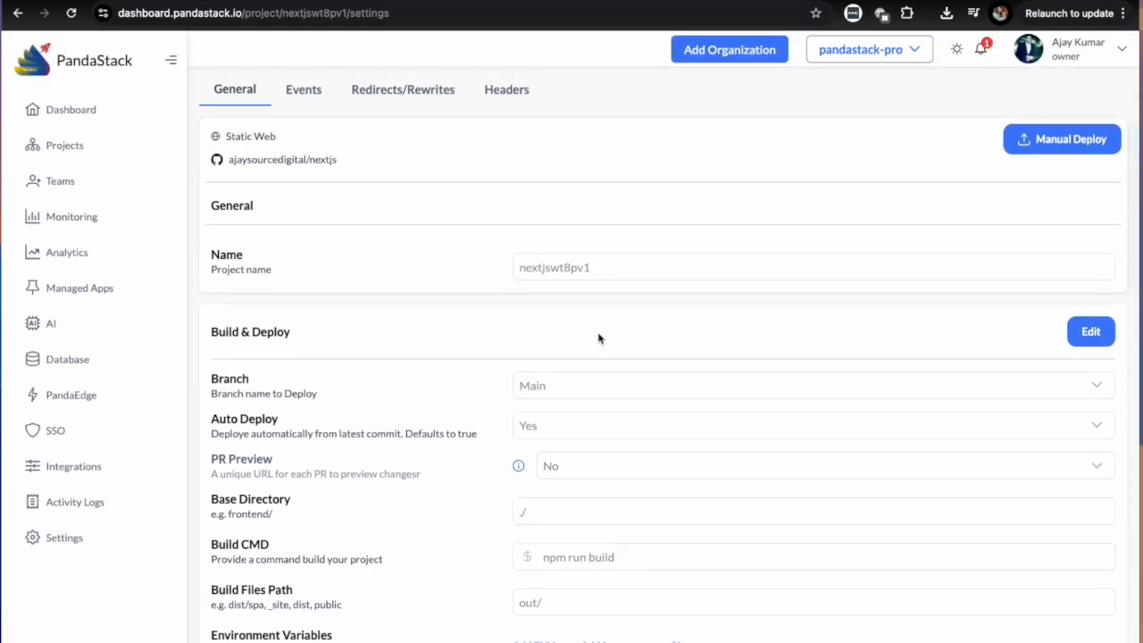
scroll(601, 352, "down", 3)
scroll(601, 366, "up", 4)
scroll(602, 371, "down", 5)
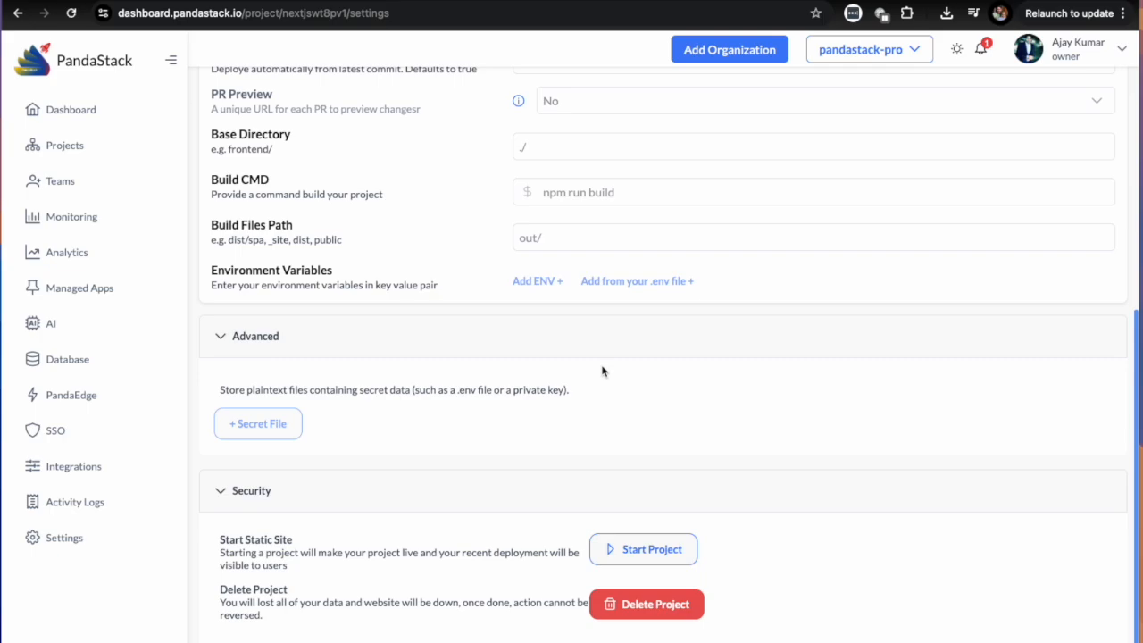
scroll(603, 372, "up", 5)
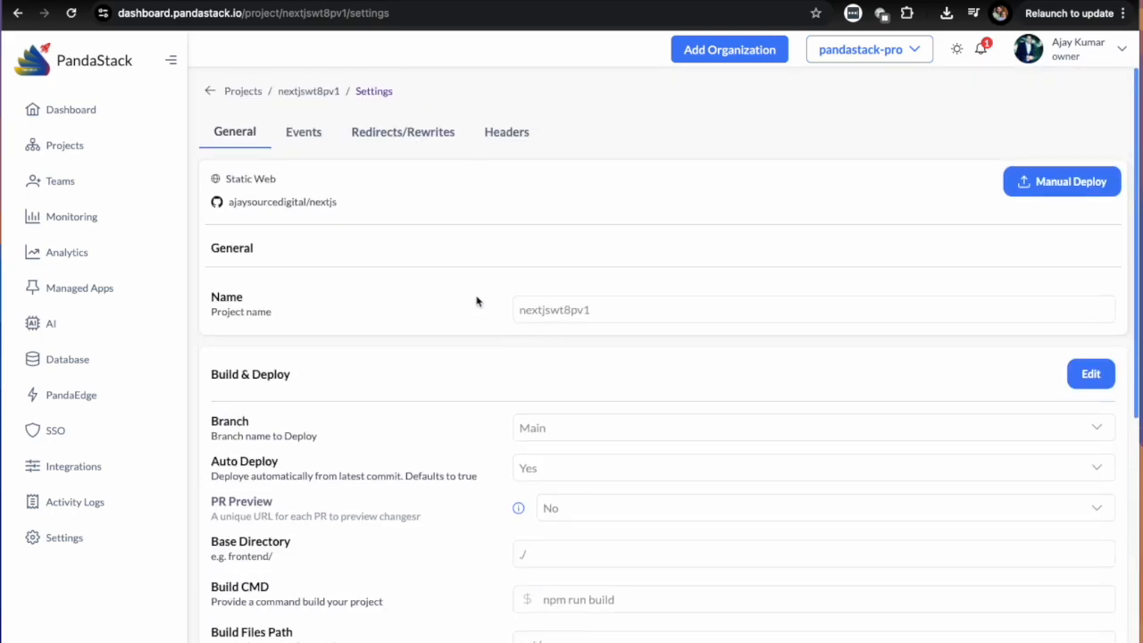
left_click(308, 136)
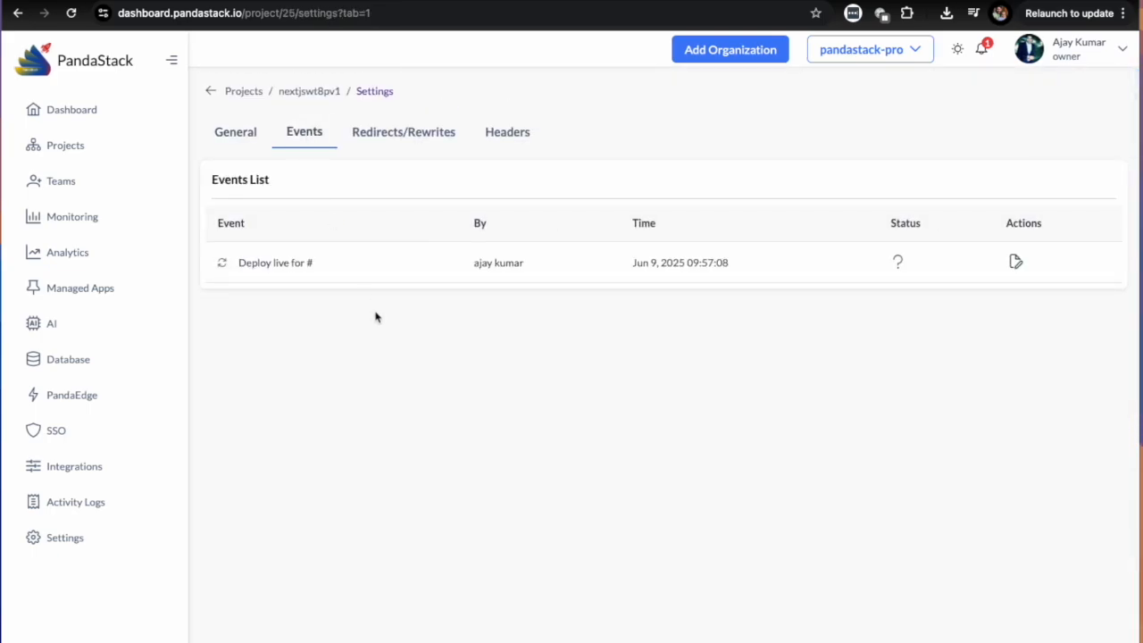
Add a redirect/rewrite rule in the project settings and set its source path to /.
left_click(390, 135)
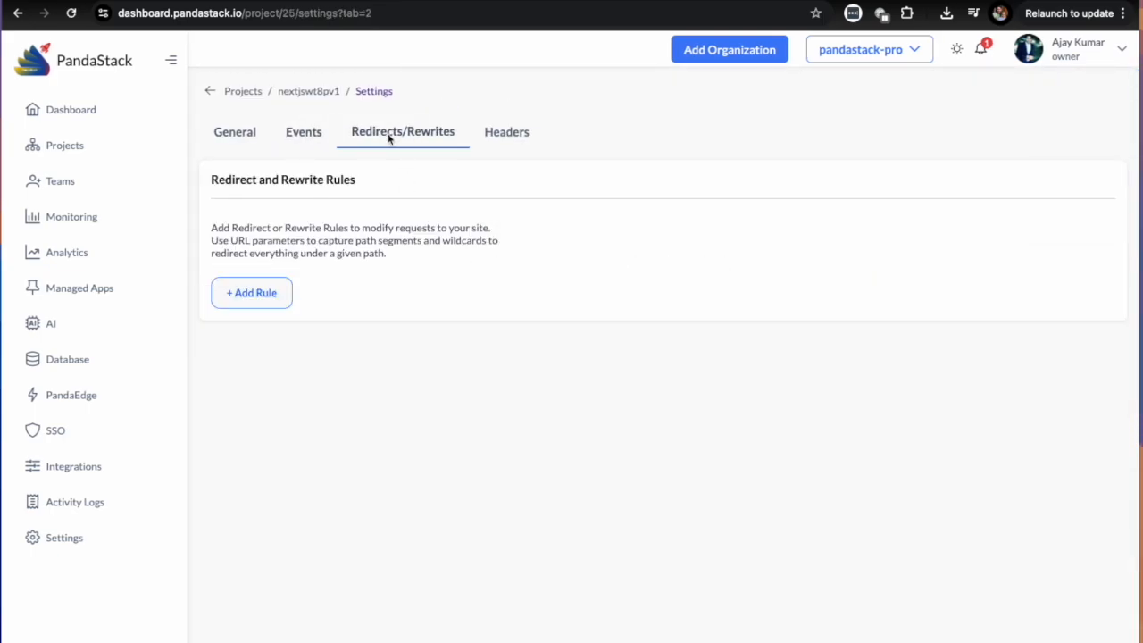
left_click(253, 294)
left_click(383, 325)
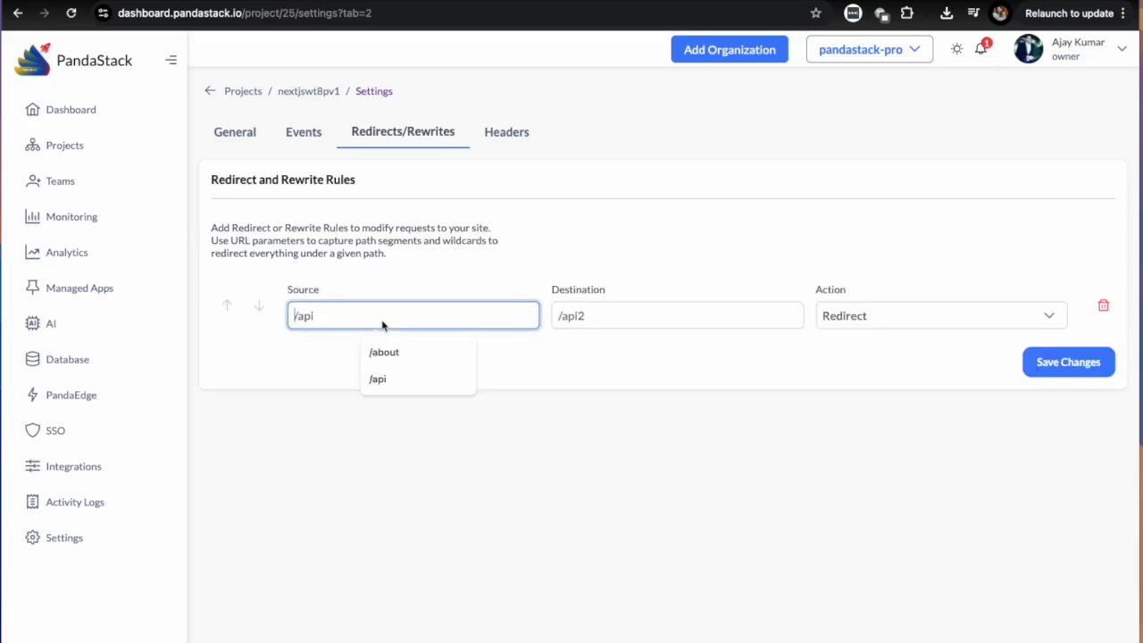
key("BackSpace")
key("BackSpace")
key("BackSpace")
key("Tab")
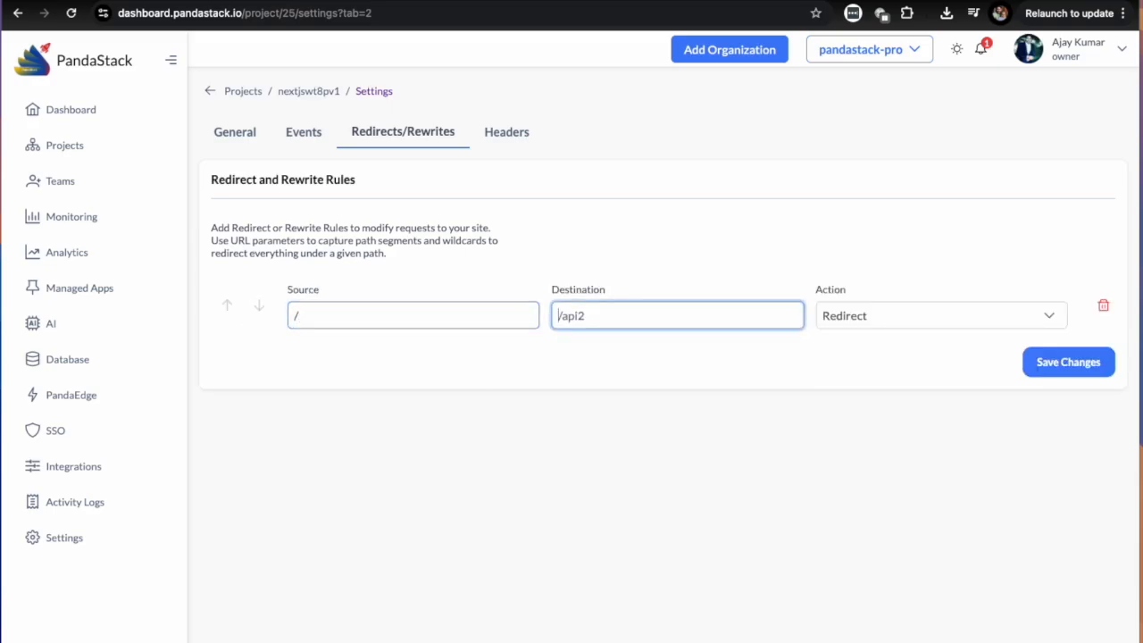
Give the rule the destination /api2 and the Rewrite action, and delete it without saving.
left_click(385, 316)
left_click(647, 319)
type("/api2")
left_click_drag(581, 319, 555, 321)
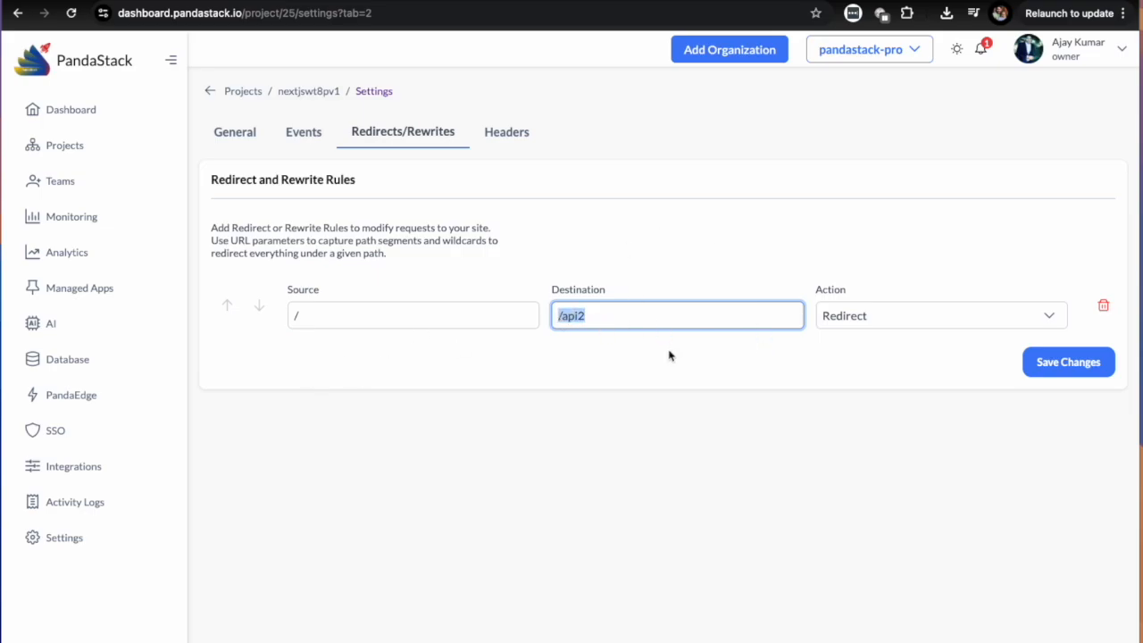
left_click(648, 322)
left_click(872, 318)
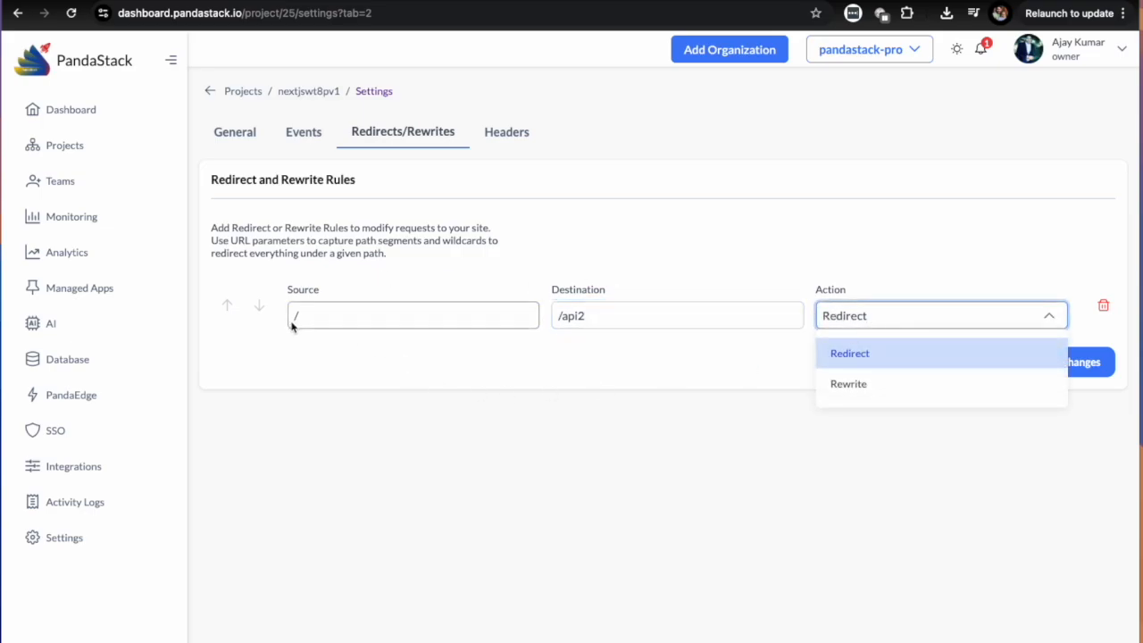
left_click(907, 391)
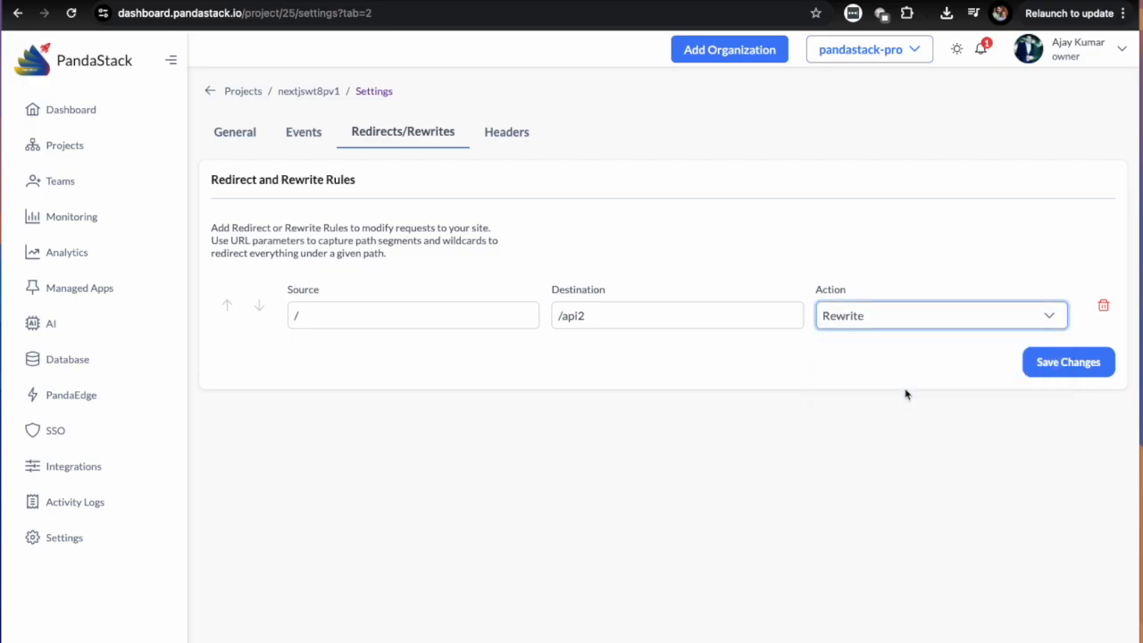
left_click(1103, 307)
Add a custom HTTP response header row, inspect its name and value fields, and delete it without saving.
left_click(524, 132)
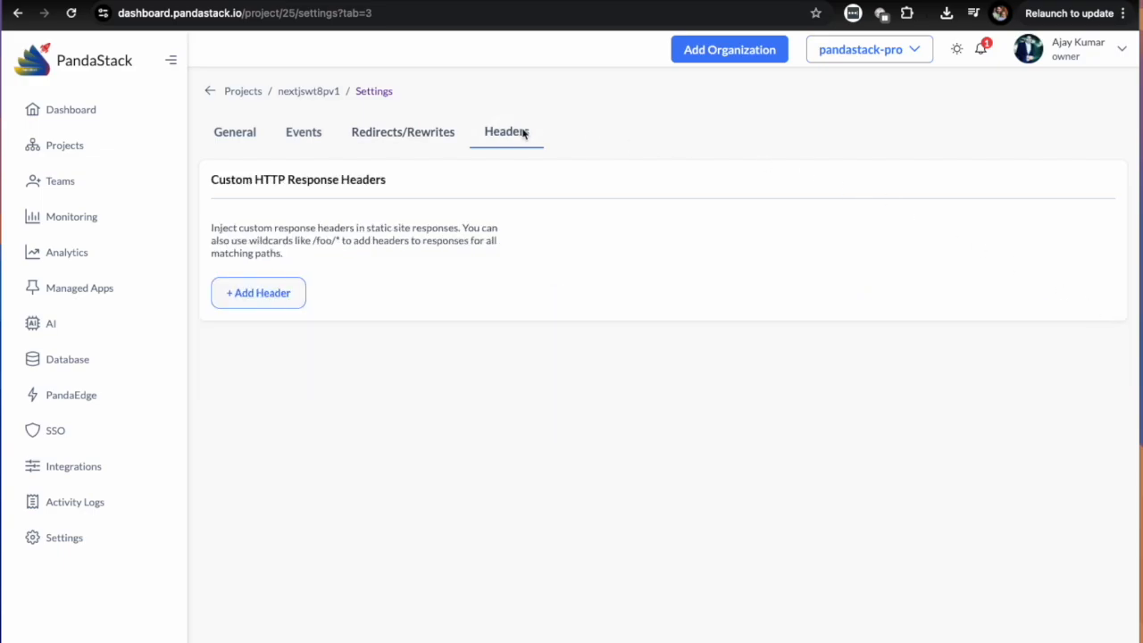
left_click(258, 293)
left_click(316, 321)
left_click(839, 388)
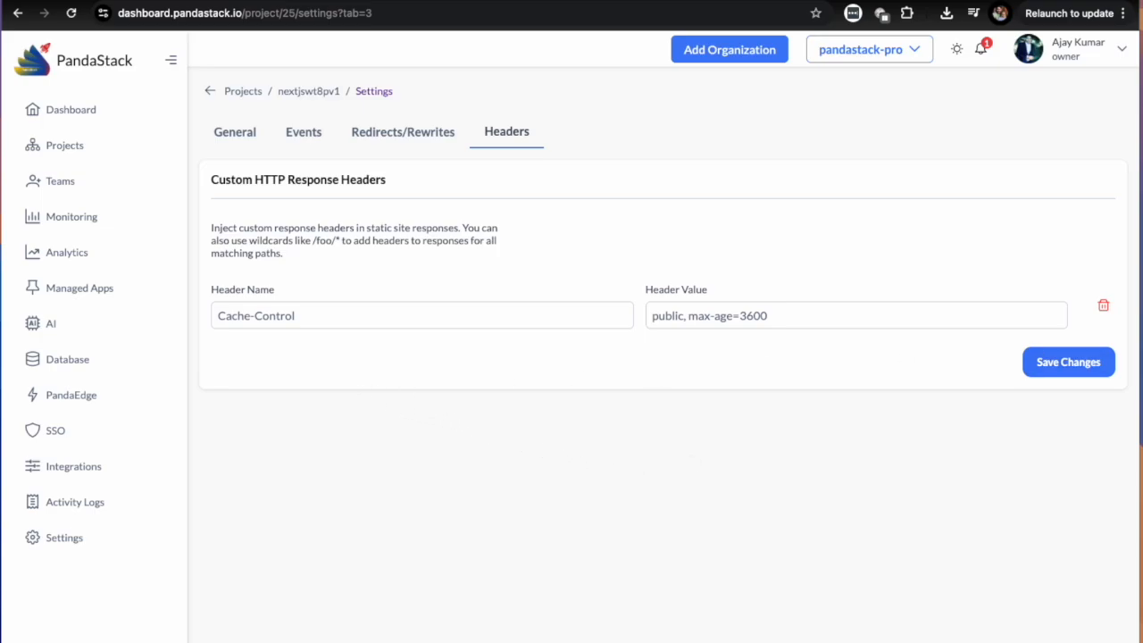
left_click(1108, 307)
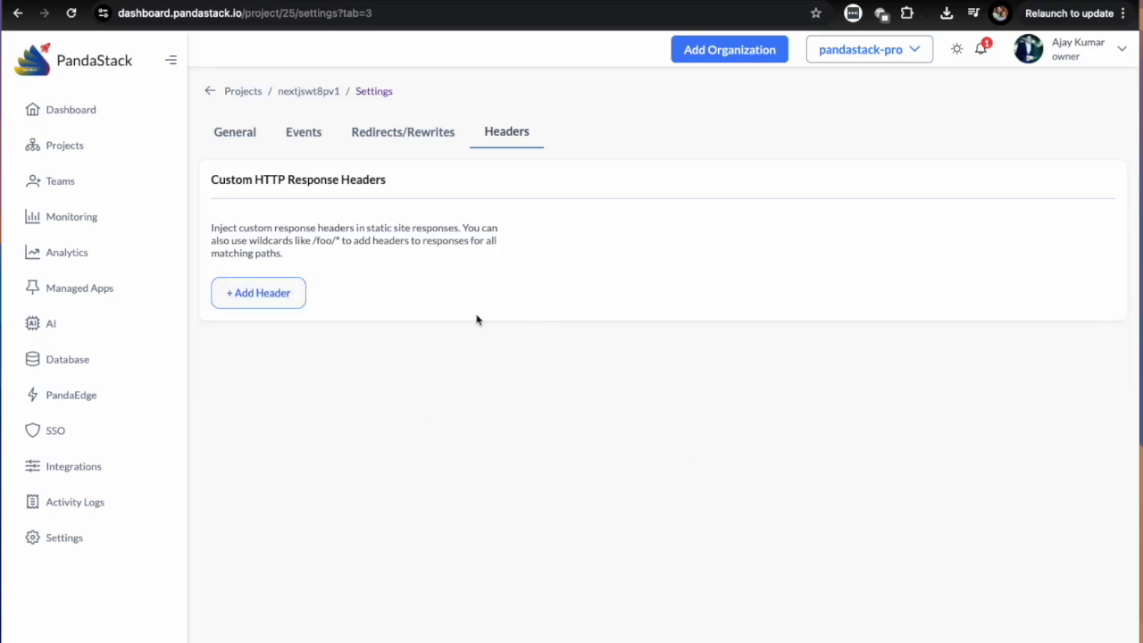
Return to the nextjswt8pv1 project and read through the build logs of its running deployment.
left_click(64, 154)
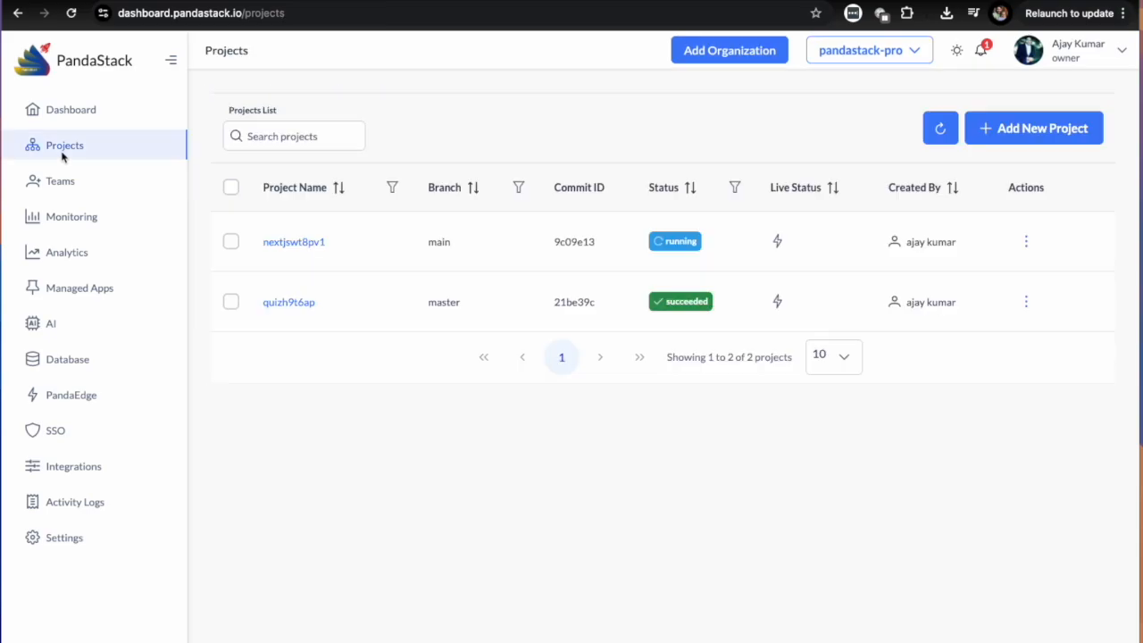
left_click(962, 253)
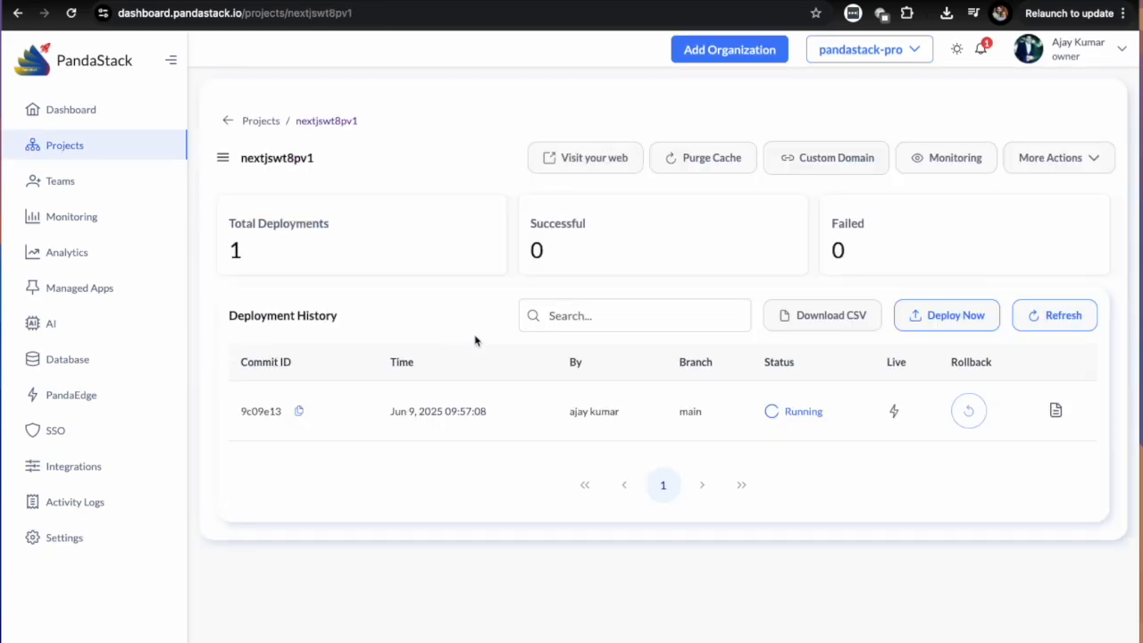
left_click(1055, 410)
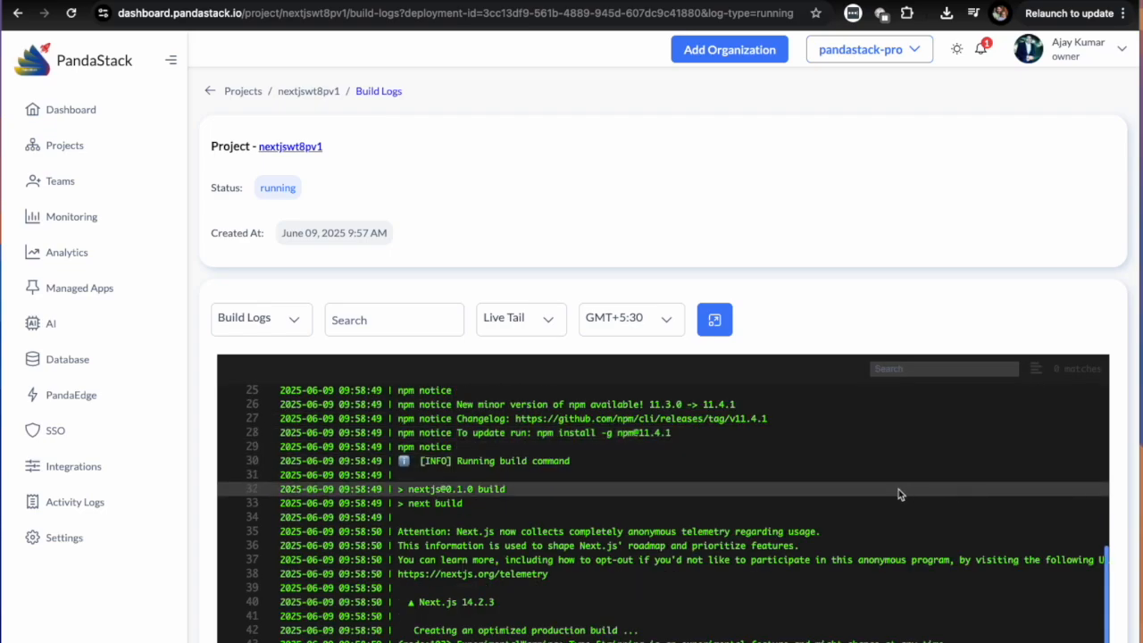
scroll(875, 495, "down", 2)
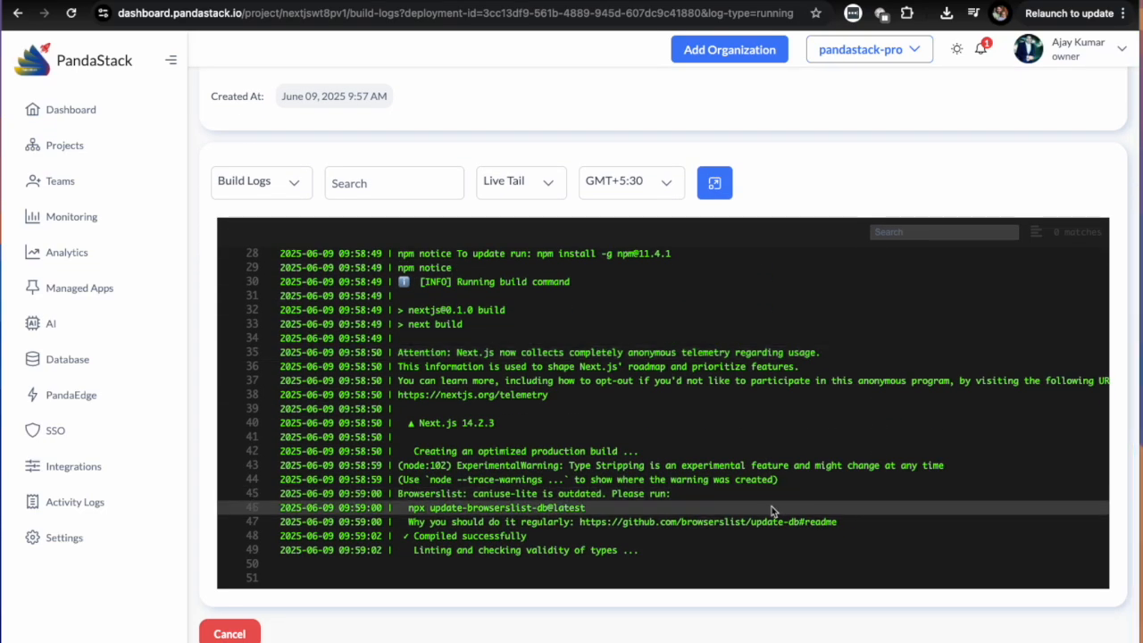
scroll(726, 527, "up", 5)
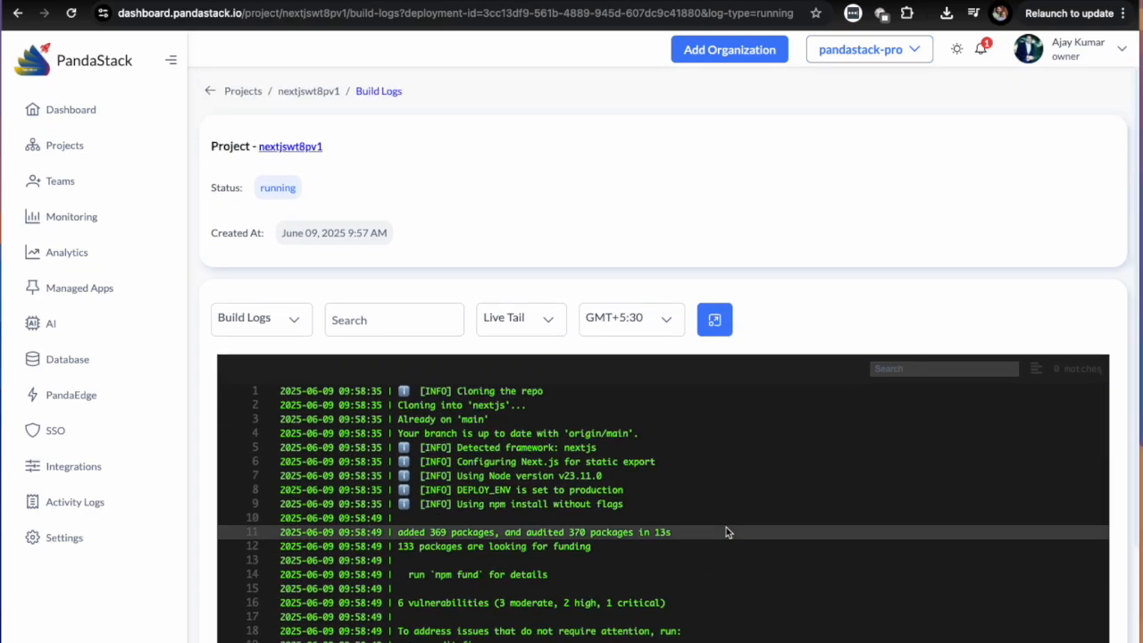
scroll(726, 532, "down", 5)
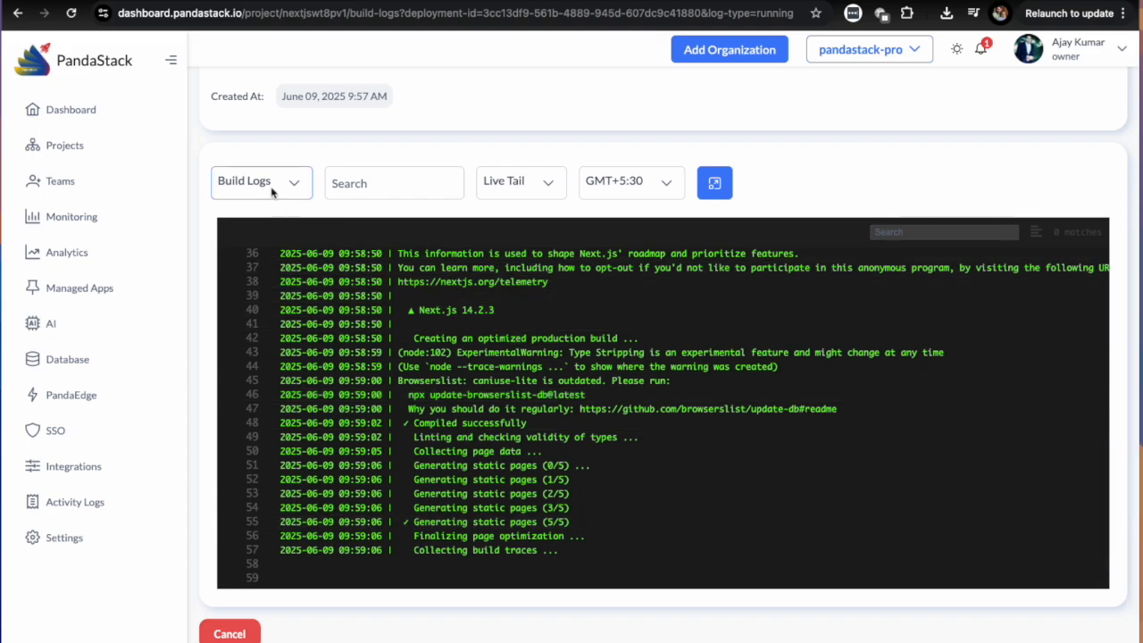
Check the available log types, follow the build log to its final lines, and check the deployment's status.
left_click(273, 191)
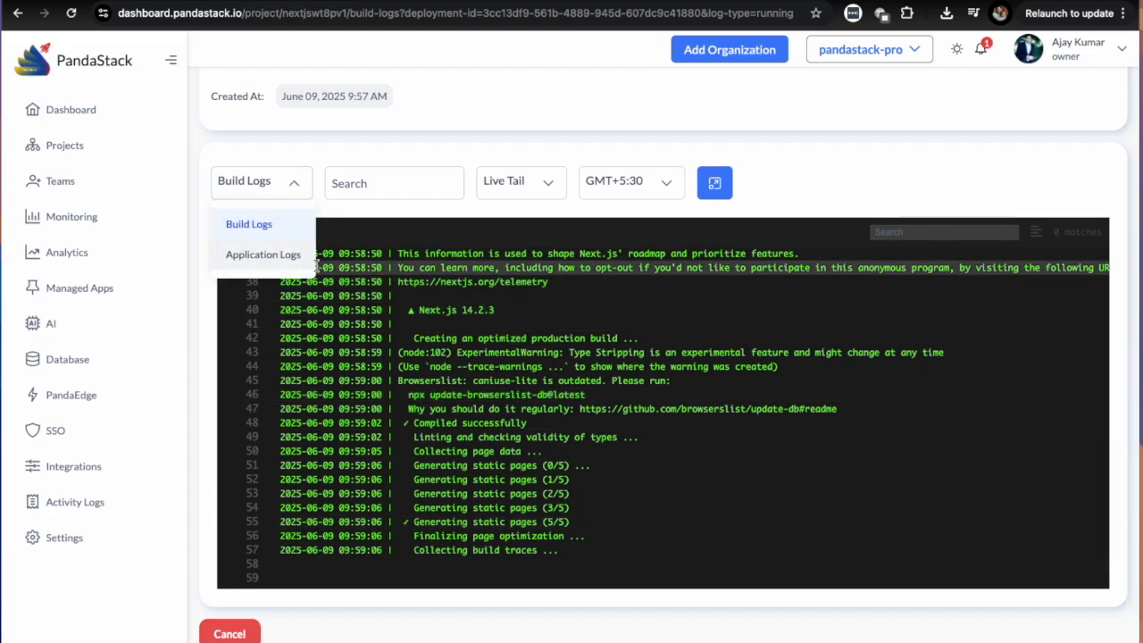
left_click(732, 496)
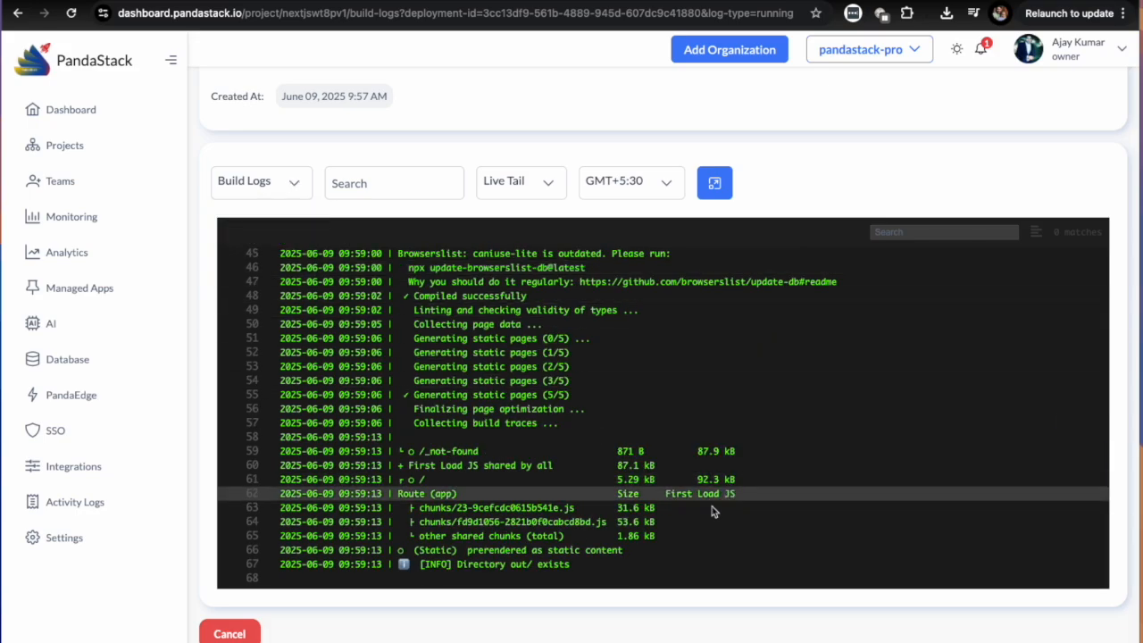
left_click_drag(457, 550, 509, 555)
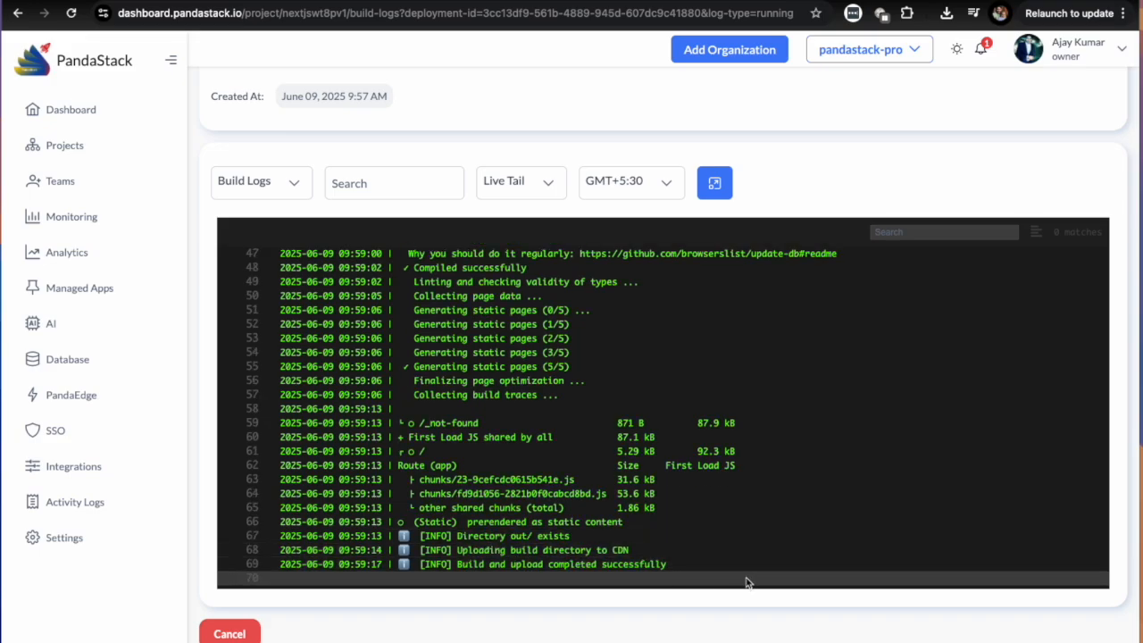
left_click_drag(457, 567, 676, 574)
scroll(676, 571, "up", 10)
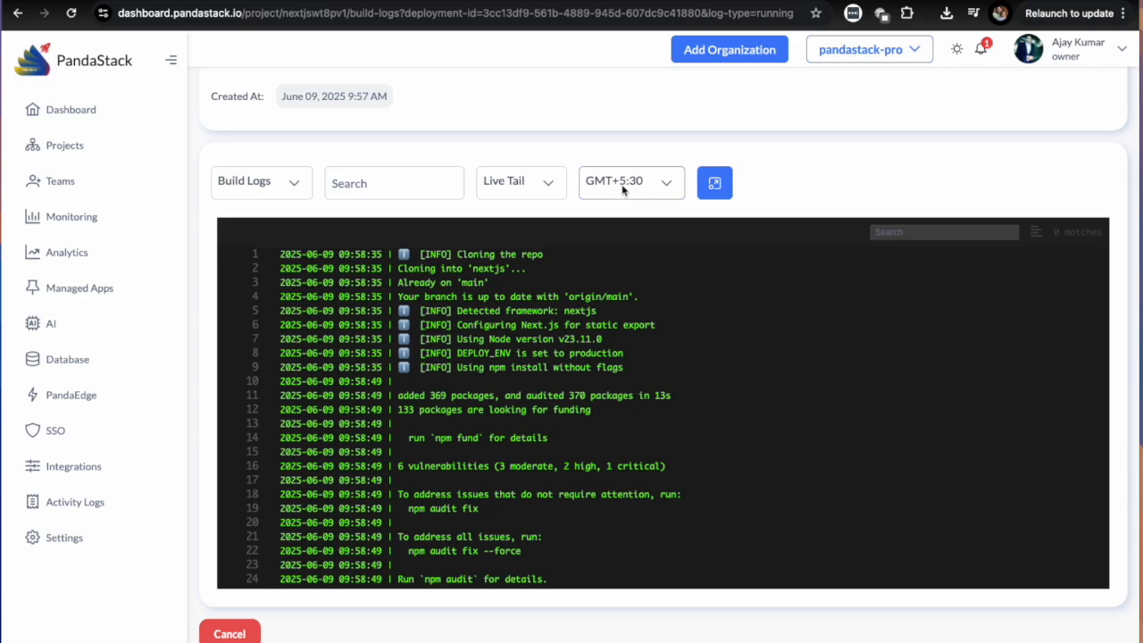
scroll(485, 185, "up", 2)
left_click_drag(257, 191, 309, 186)
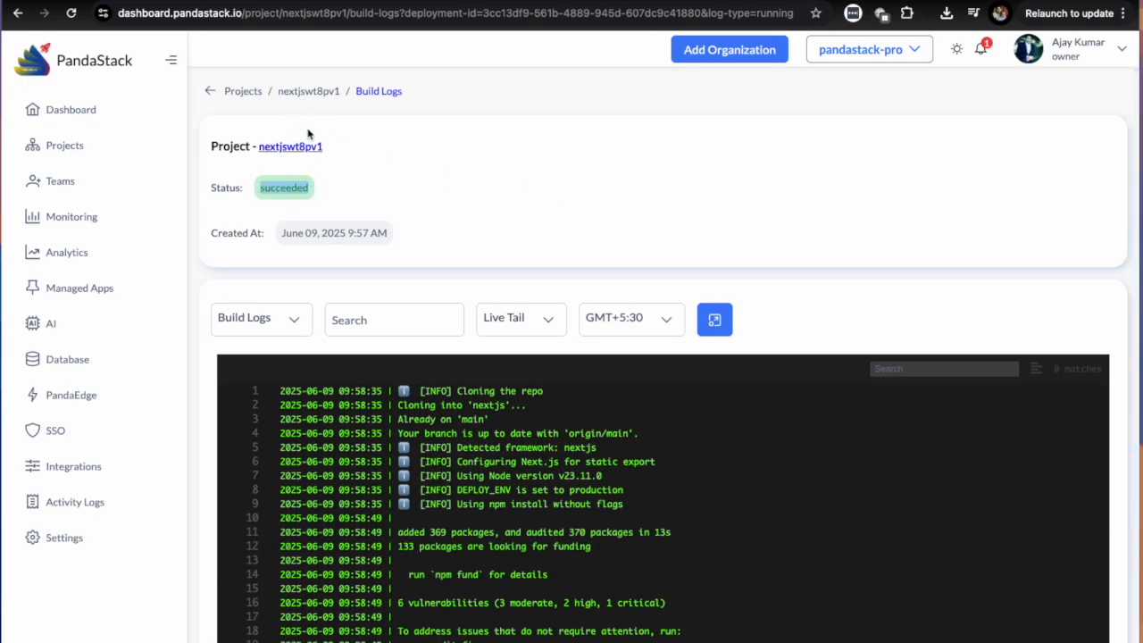
Return to the deployment page, inspect the commits offered for a specific-commit deployment, and leave without deploying one.
left_click(314, 91)
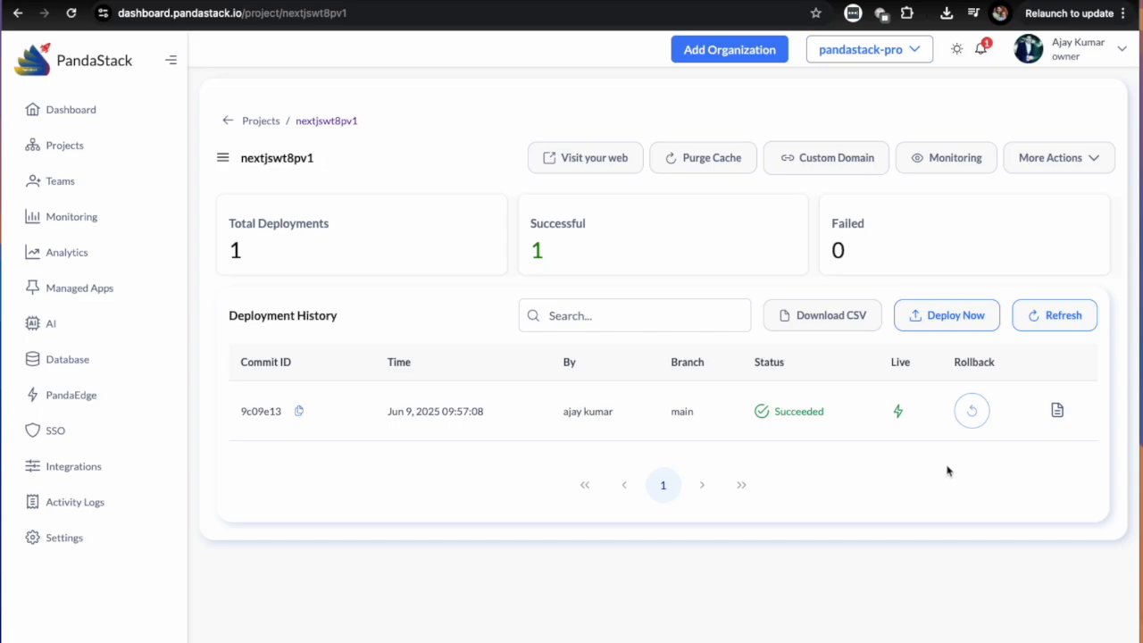
left_click(948, 319)
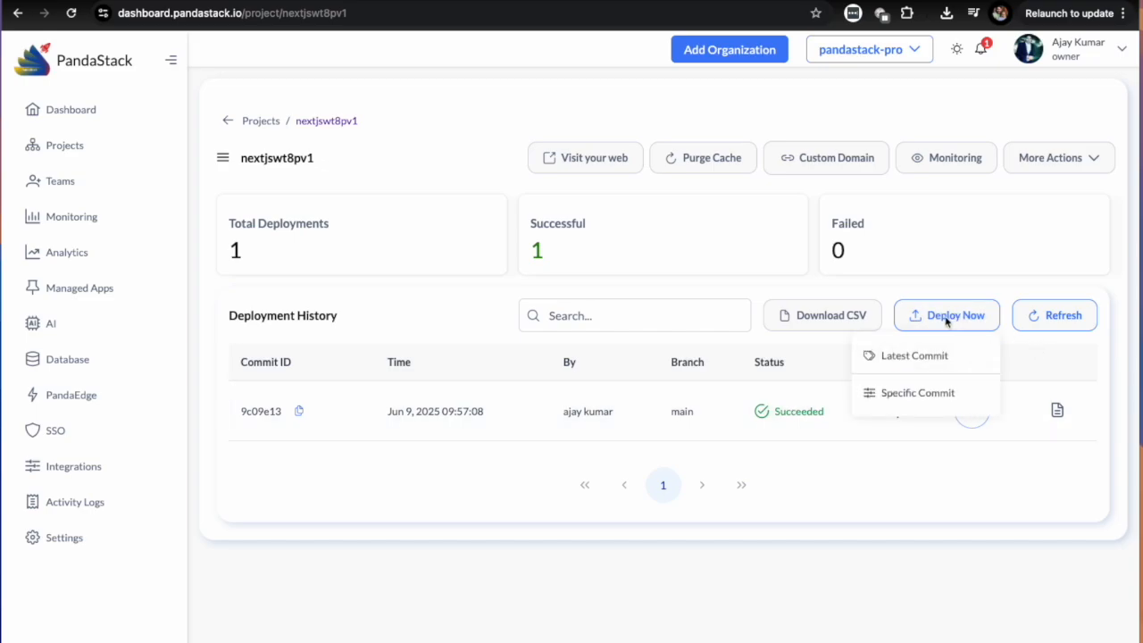
left_click(924, 397)
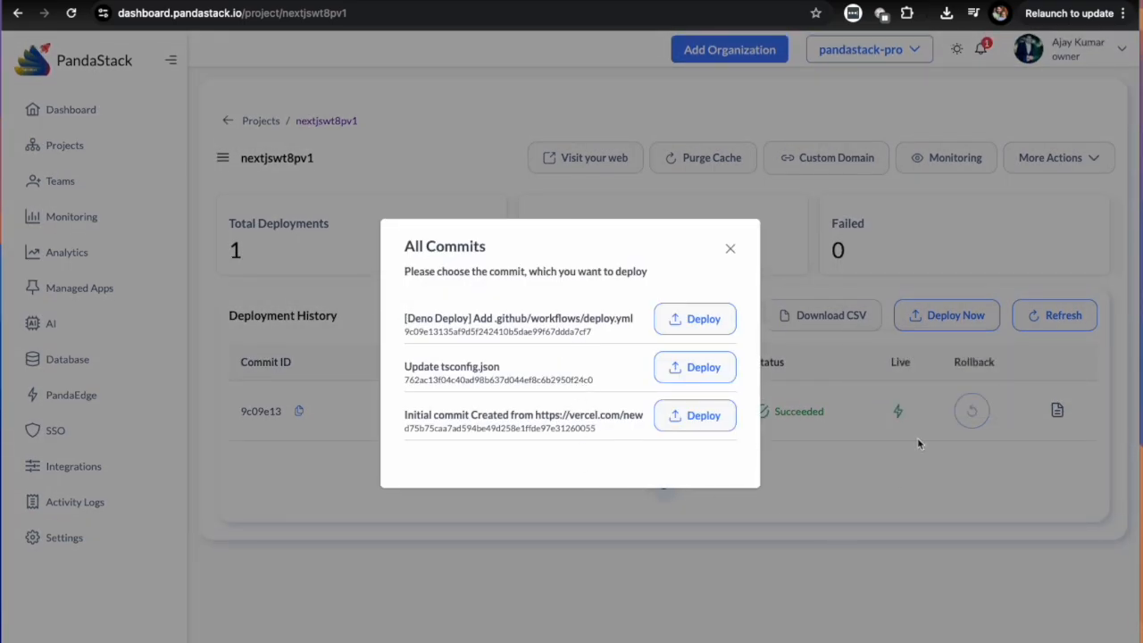
left_click(729, 249)
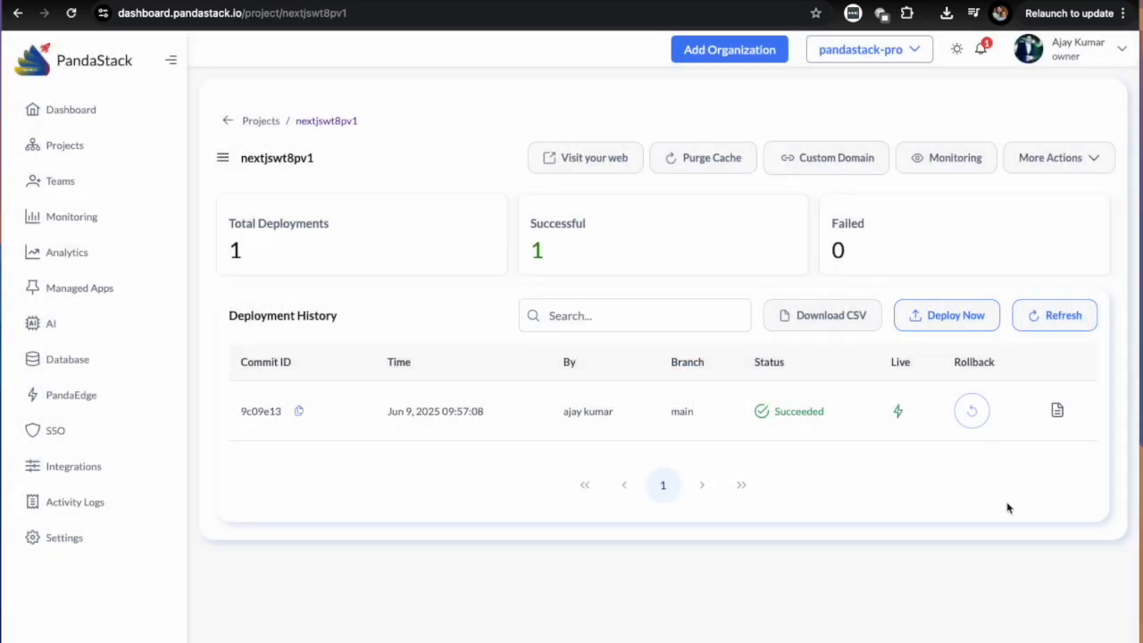
Visit the deployed nextjswt8pv1 website and inspect its Next.js home page.
left_click(571, 157)
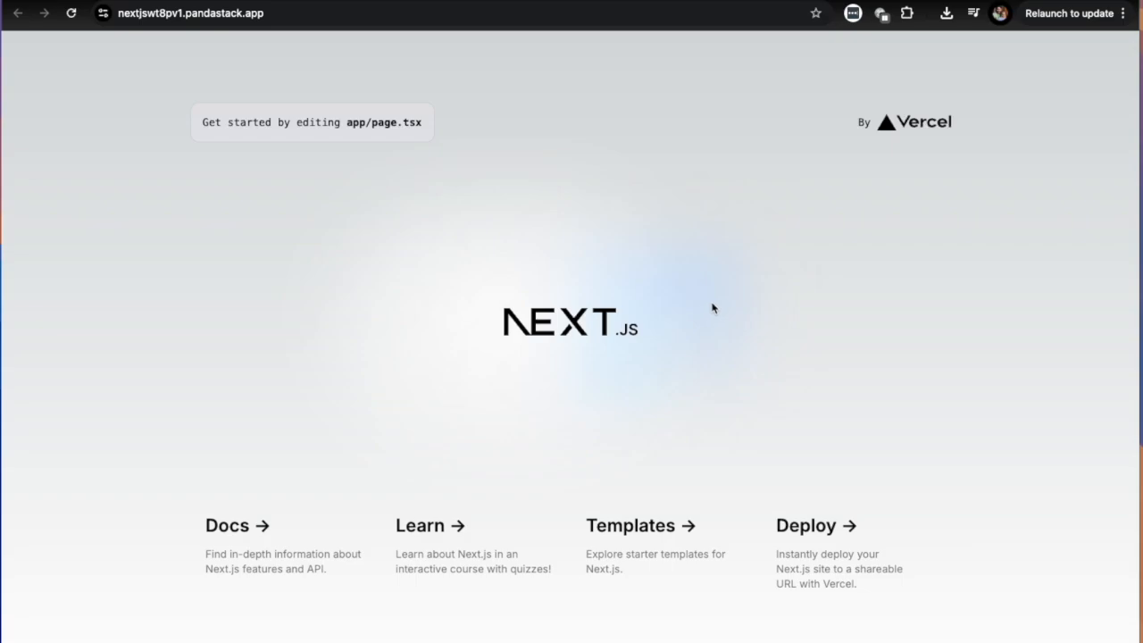
left_click_drag(693, 380, 352, 385)
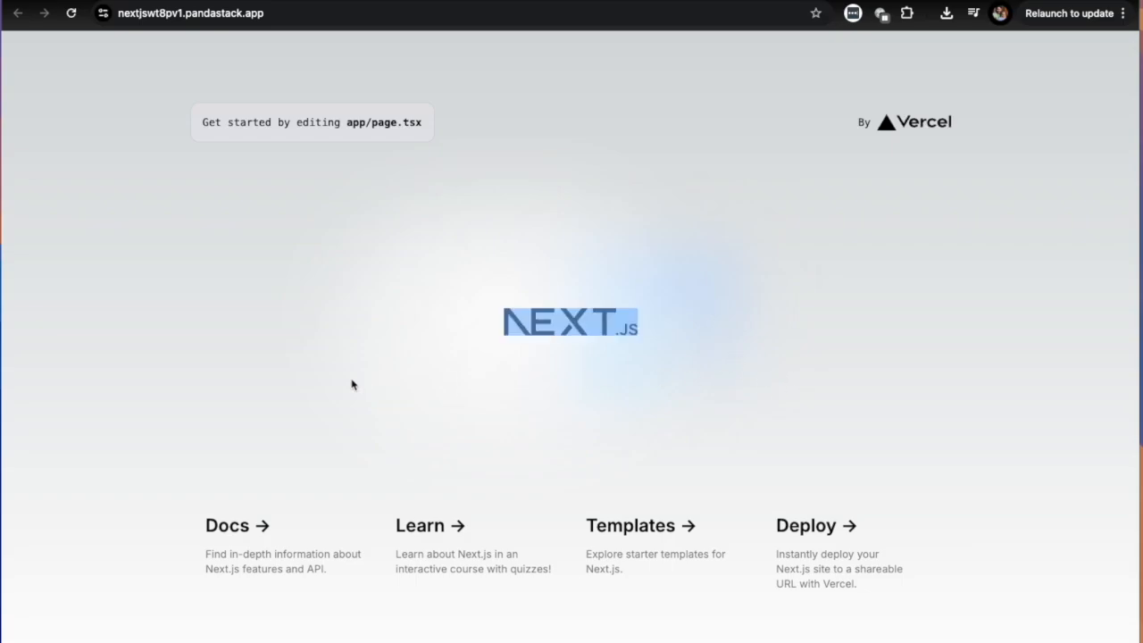
left_click(502, 329)
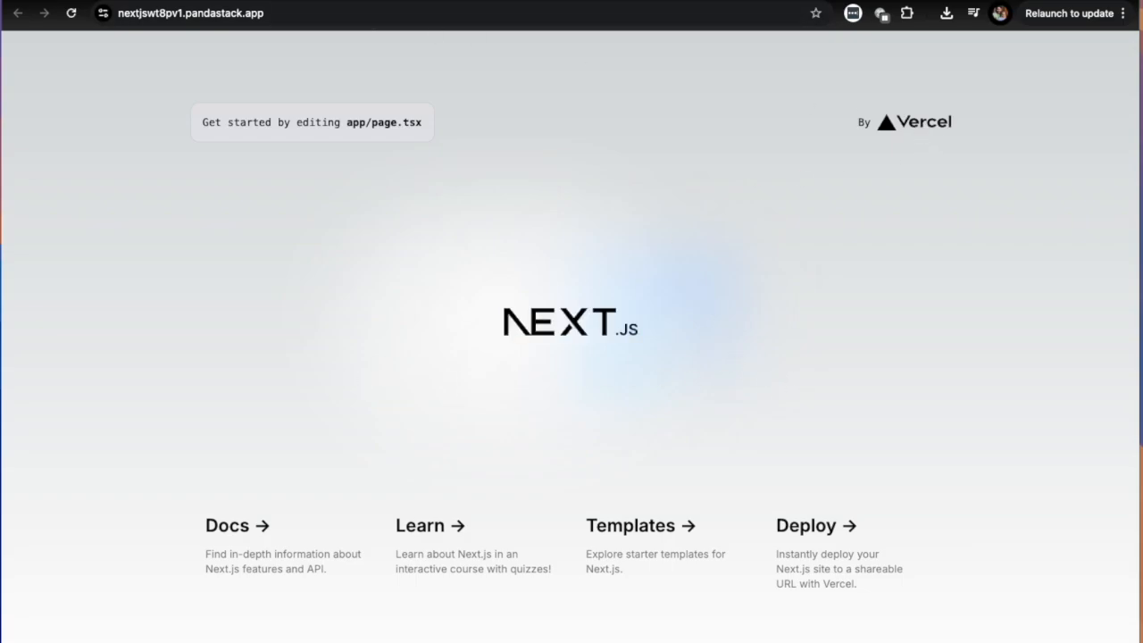
Return to the PandaStack dashboard and open the security section of the nextjswt8pv1 project's settings.
key("ctrl+shift+Tab")
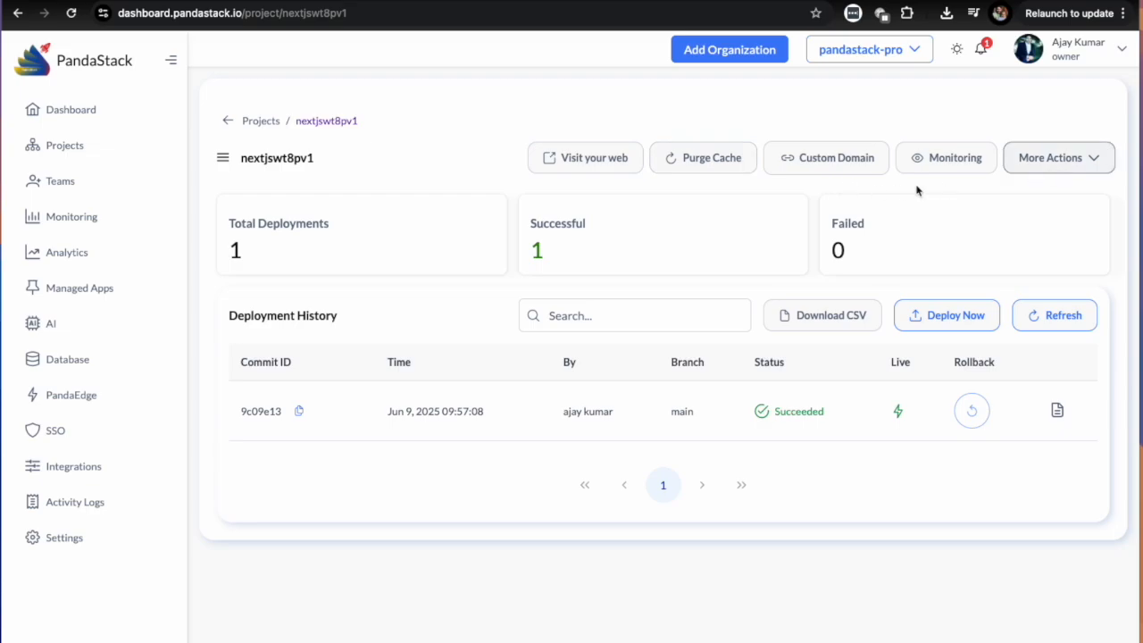
left_click(1069, 168)
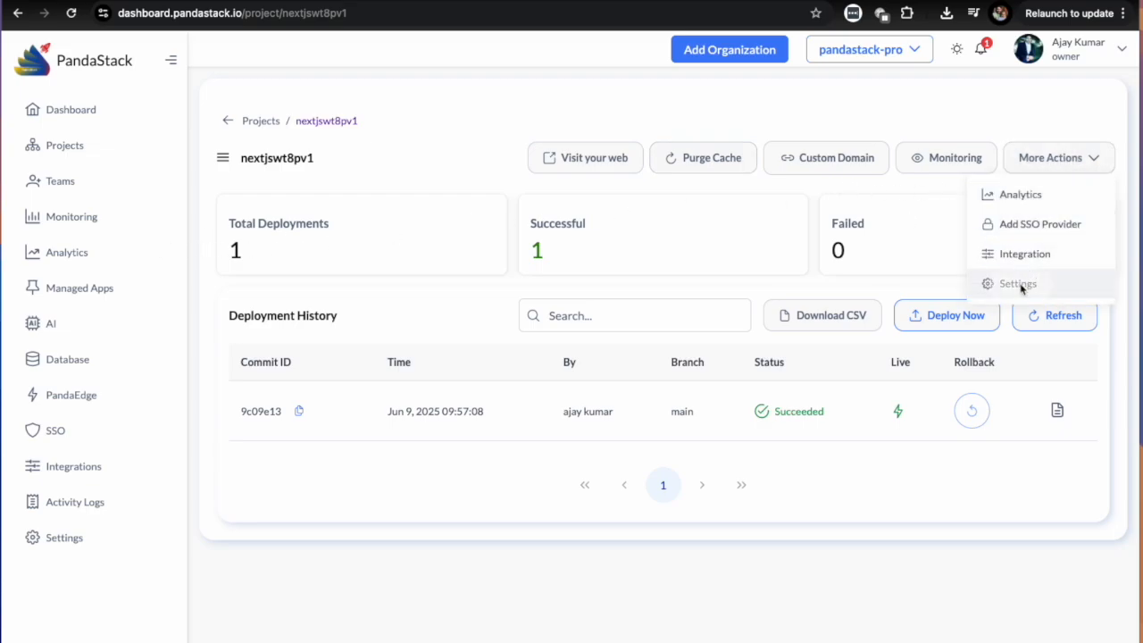
left_click(1023, 286)
scroll(551, 449, "down", 5)
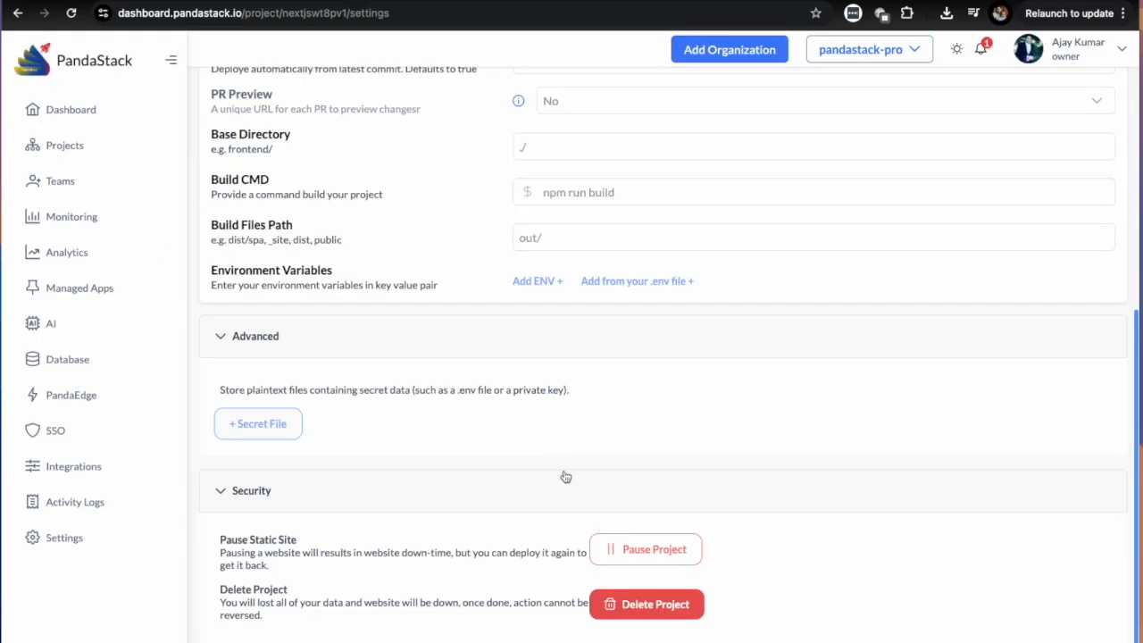
Inspect the project's pause confirmation without pausing it, and delete the nextjswt8pv1 project.
left_click(661, 613)
left_click(662, 614)
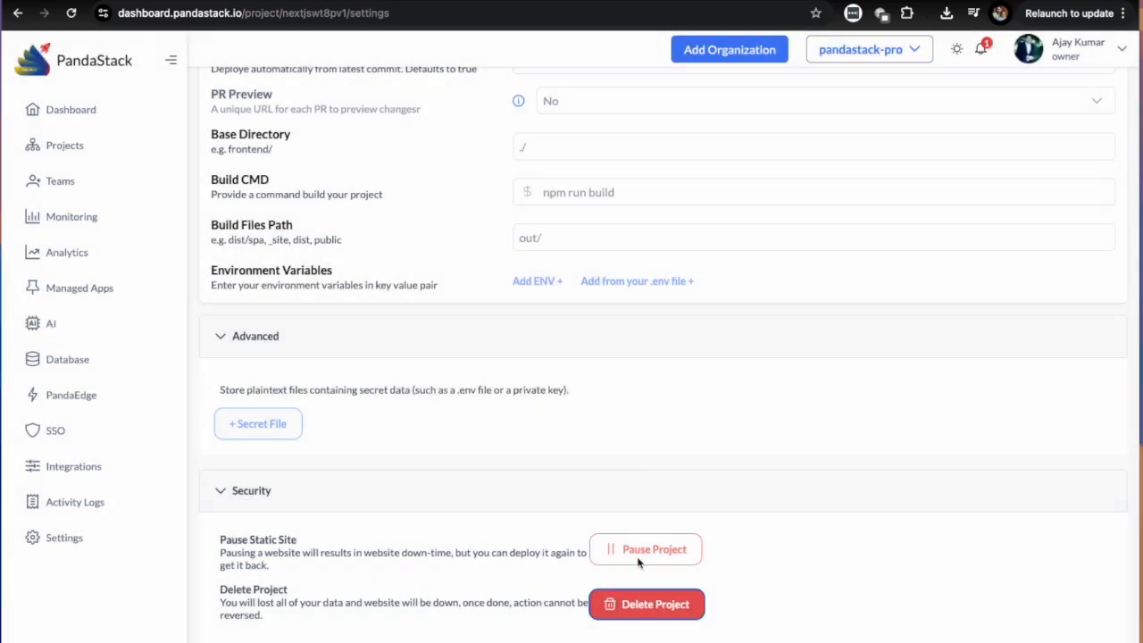
left_click(665, 560)
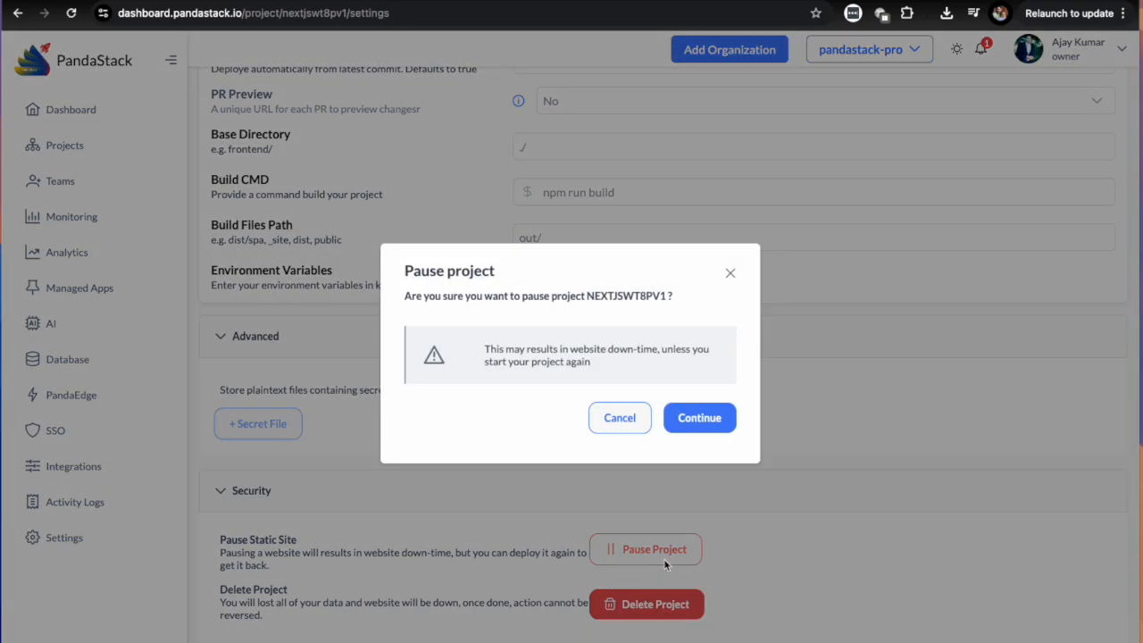
left_click(612, 419)
left_click(654, 604)
left_click(727, 419)
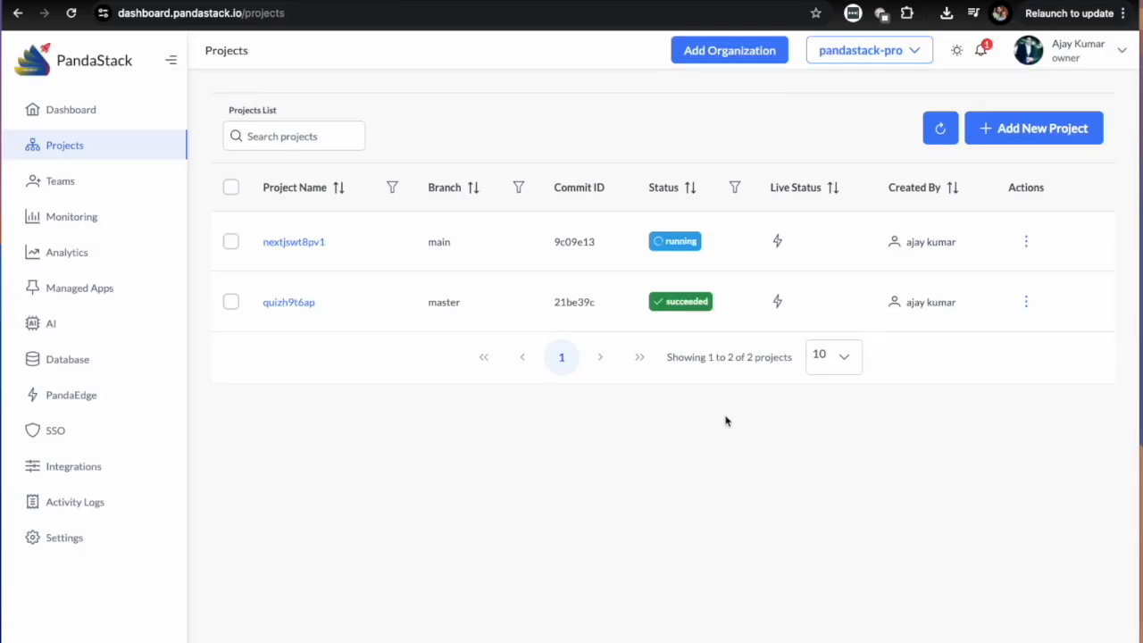
Start a new project, search the repositories for "node", connect sample-node-api, and choose its Master branch.
left_click(1063, 140)
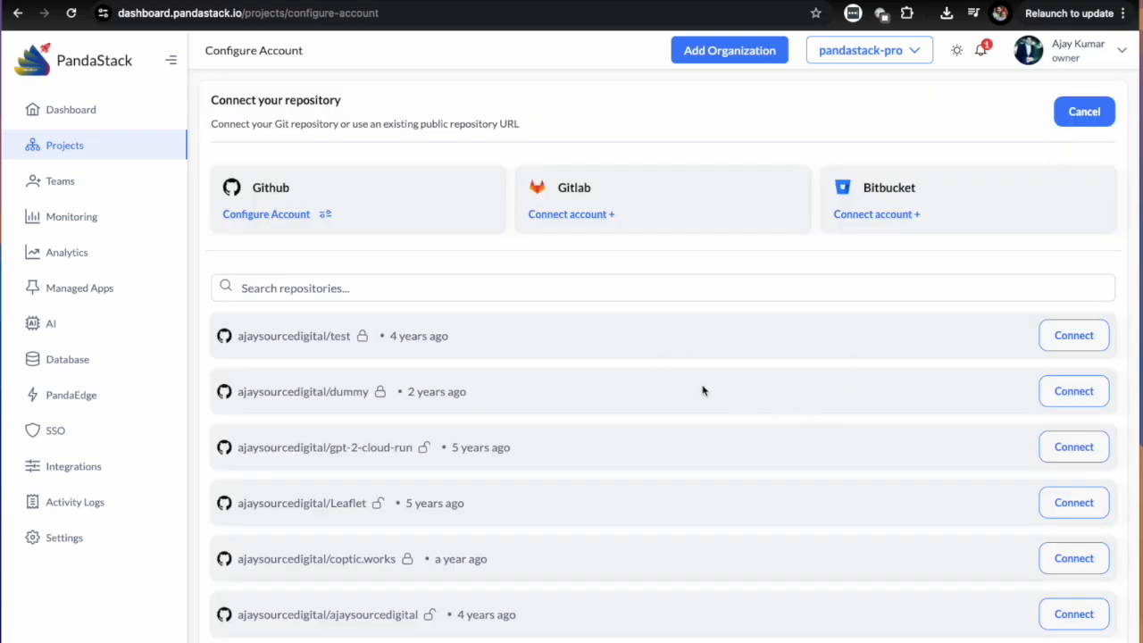
left_click(429, 290)
type("node")
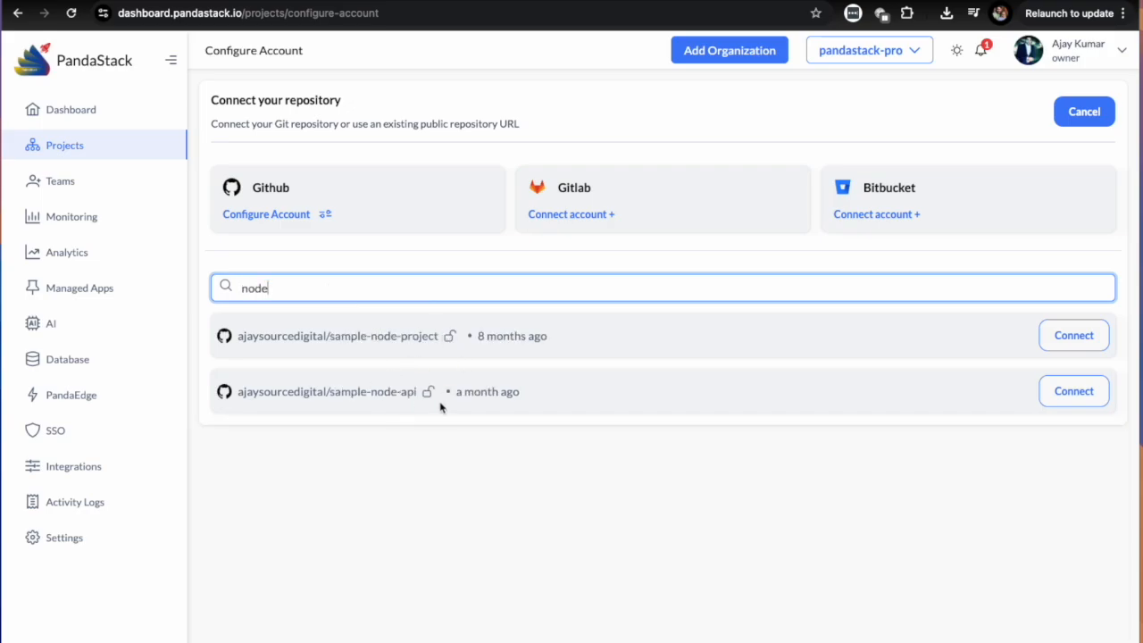
left_click(1058, 404)
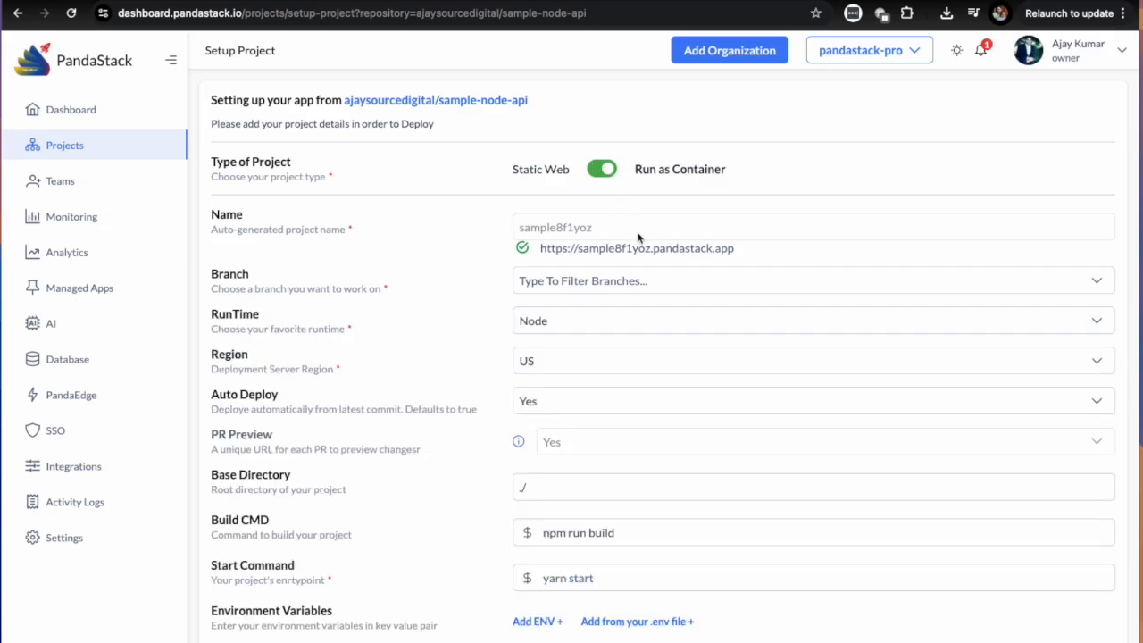
left_click(594, 282)
left_click(543, 363)
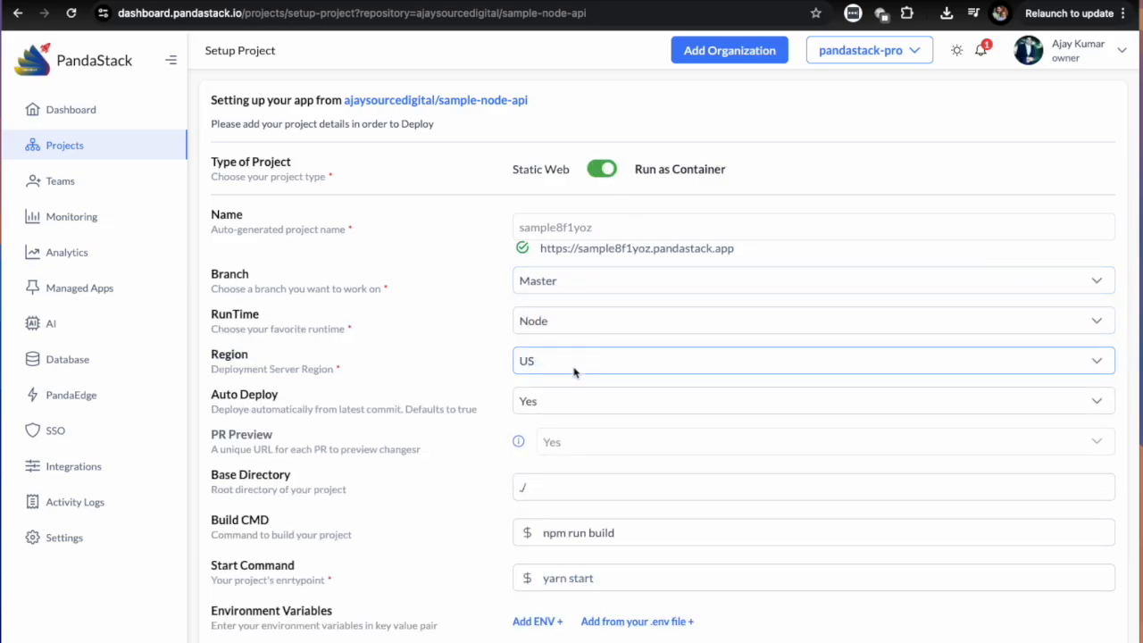
Try the Python, Go and Docker runtimes to compare their build settings, and set the container's runtime to Node.
left_click(552, 323)
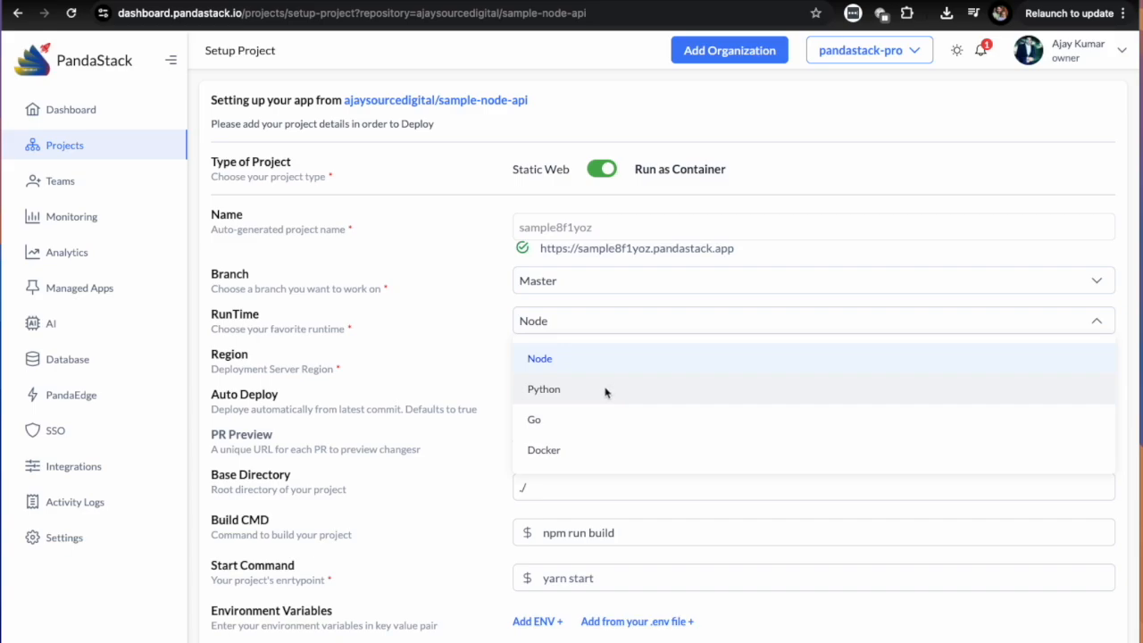
left_click(572, 398)
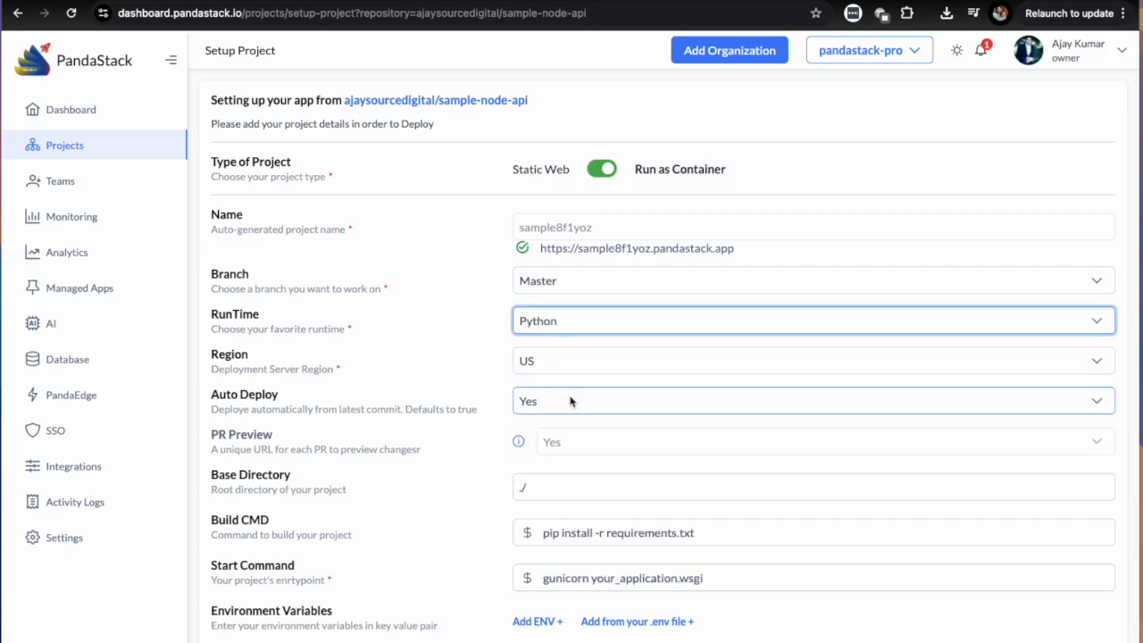
left_click(572, 328)
left_click(550, 424)
left_click(586, 329)
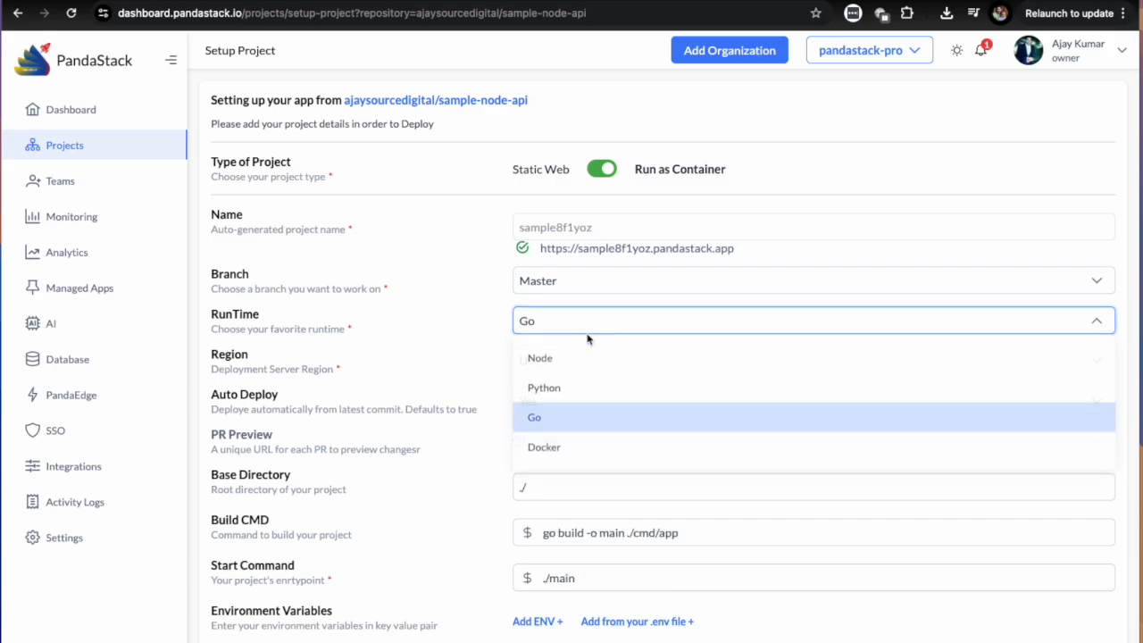
left_click(565, 449)
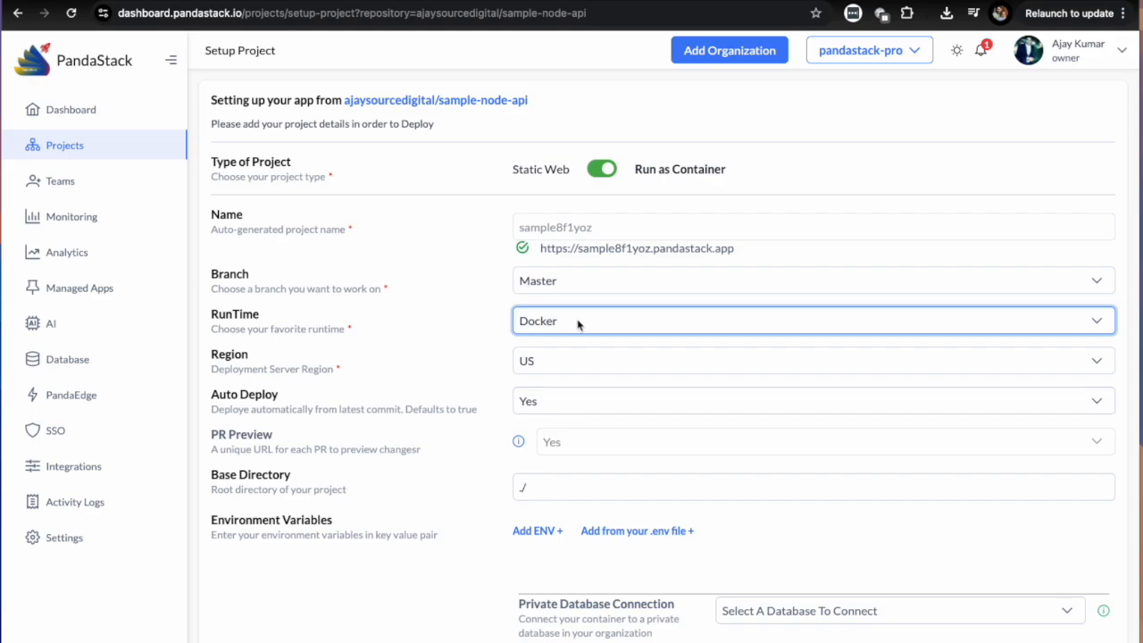
scroll(612, 473, "down", 1)
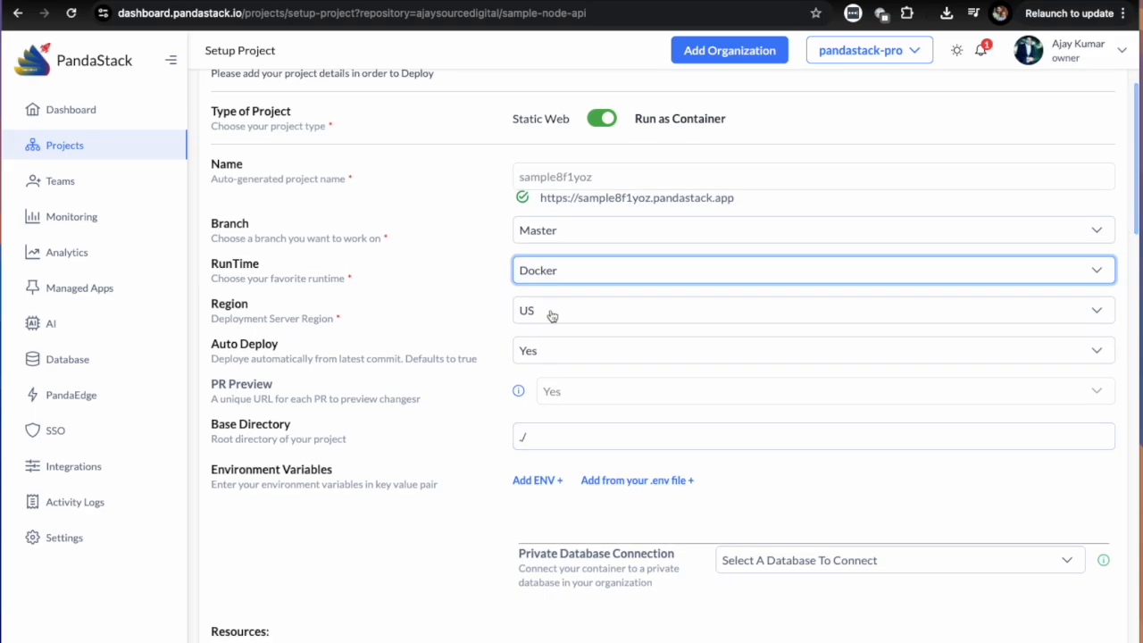
left_click(564, 272)
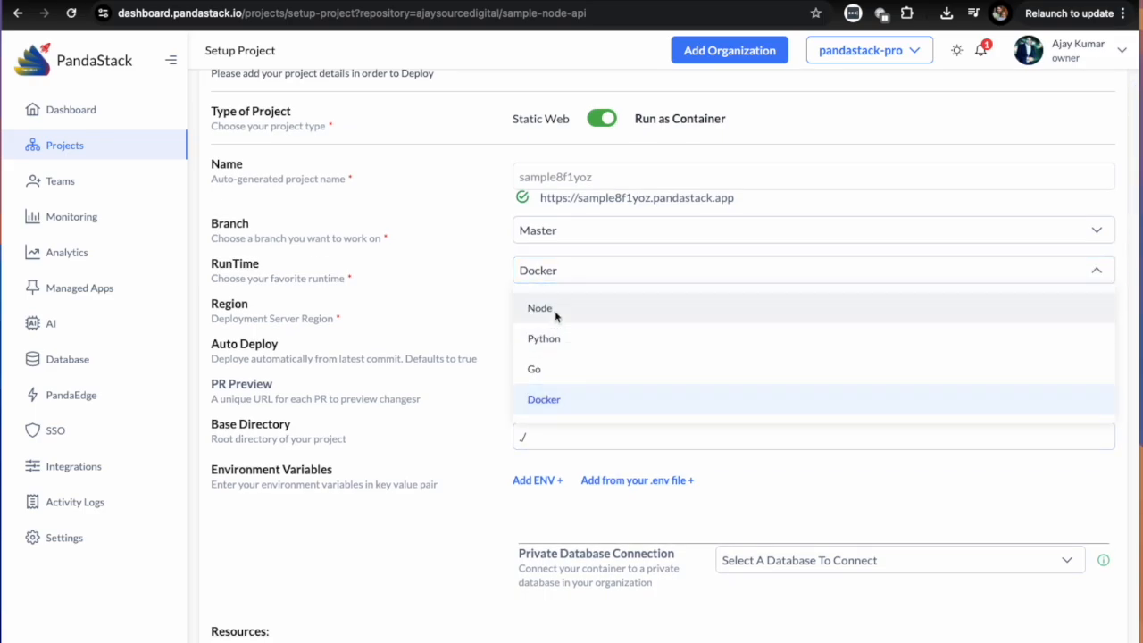
left_click(555, 312)
scroll(599, 397, "down", 2)
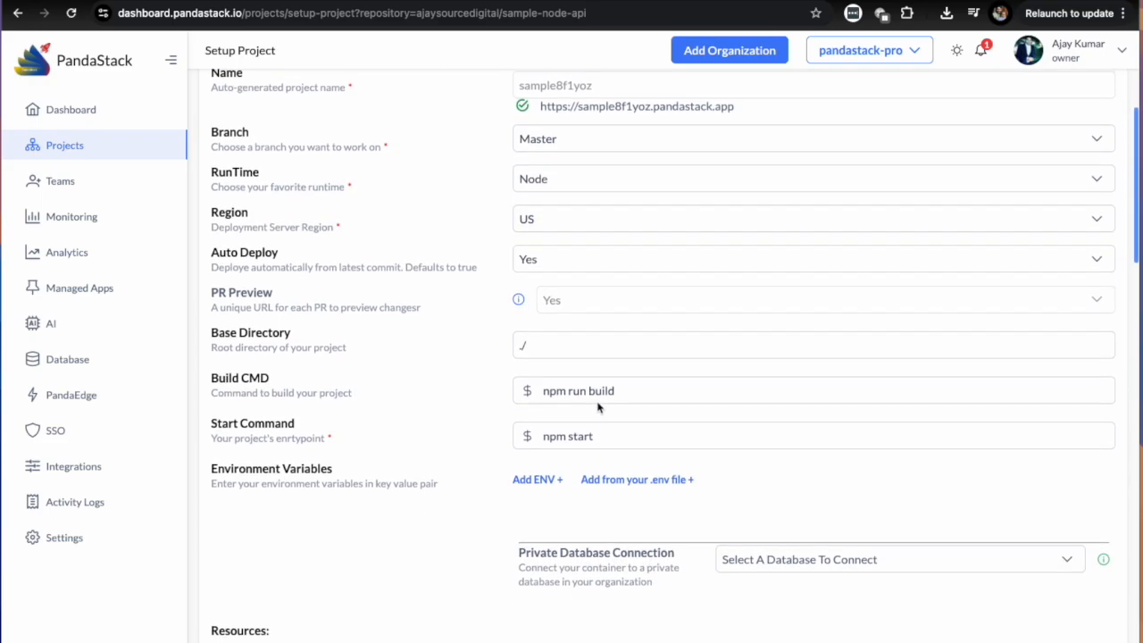
Check the available deployment regions, keeping US, and examine the build and start commands.
left_click(563, 221)
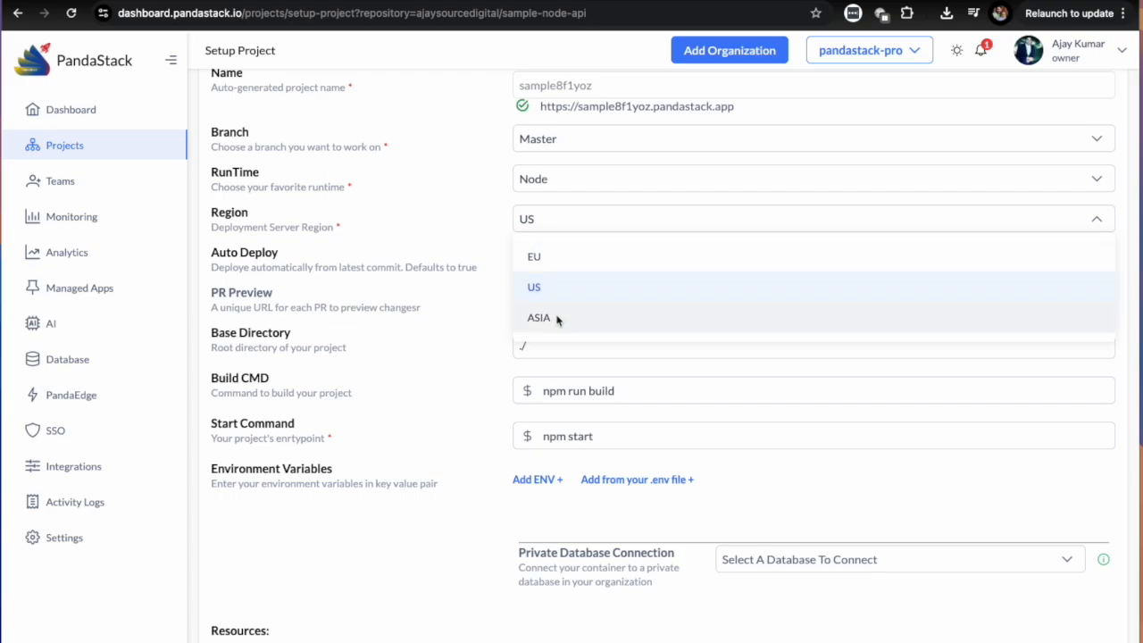
left_click(576, 284)
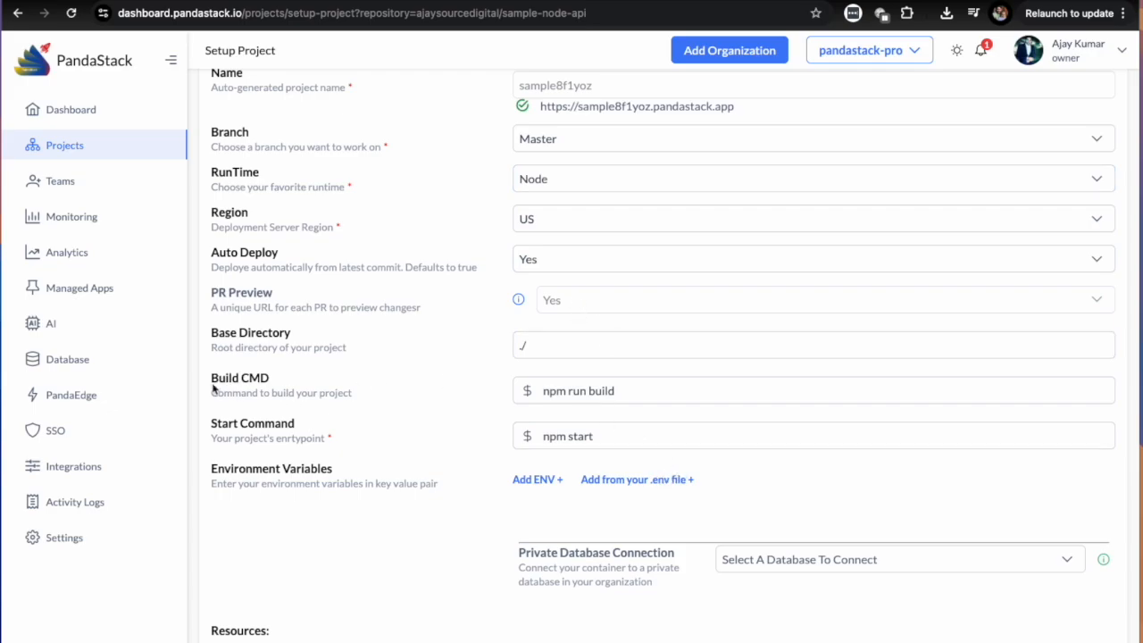
left_click_drag(213, 389, 375, 393)
left_click(544, 390)
left_click_drag(544, 391, 643, 395)
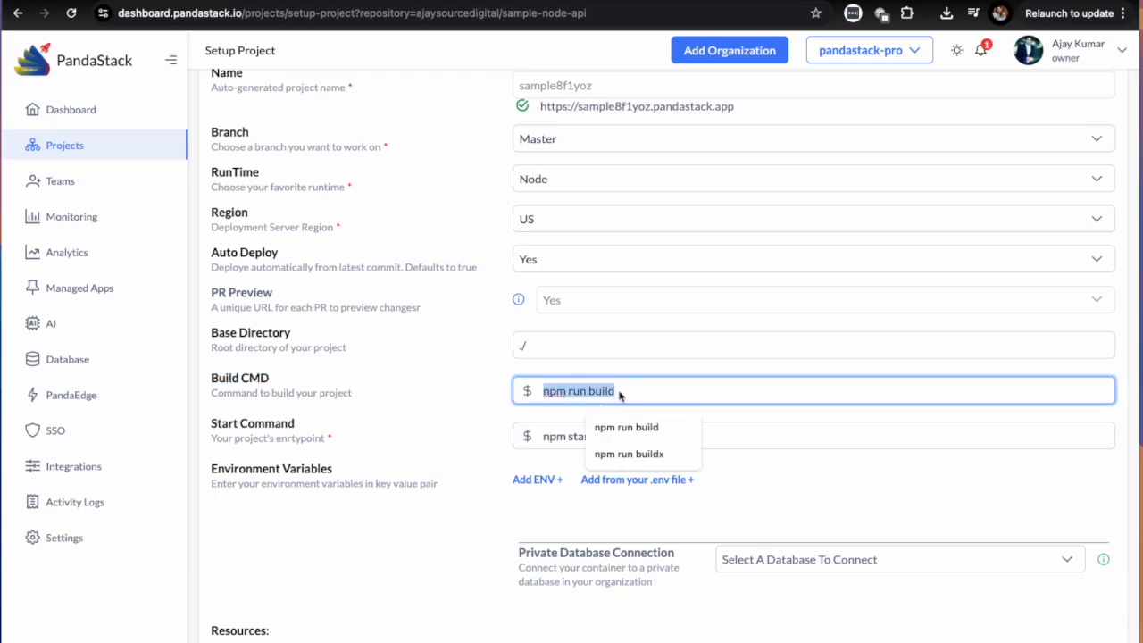
key("Right")
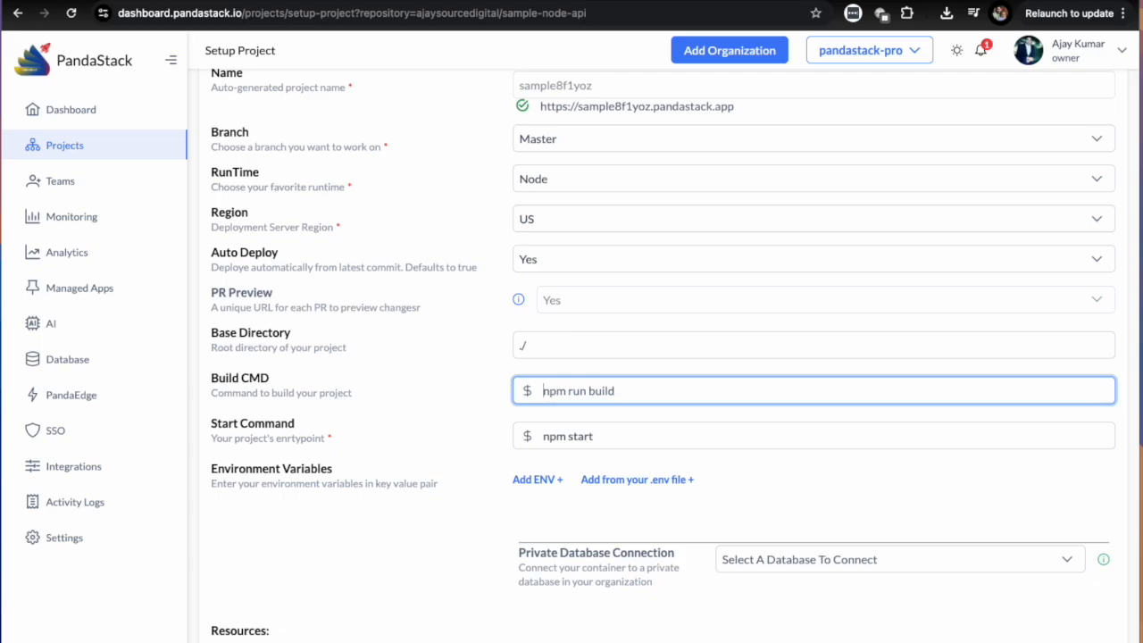
key("Tab")
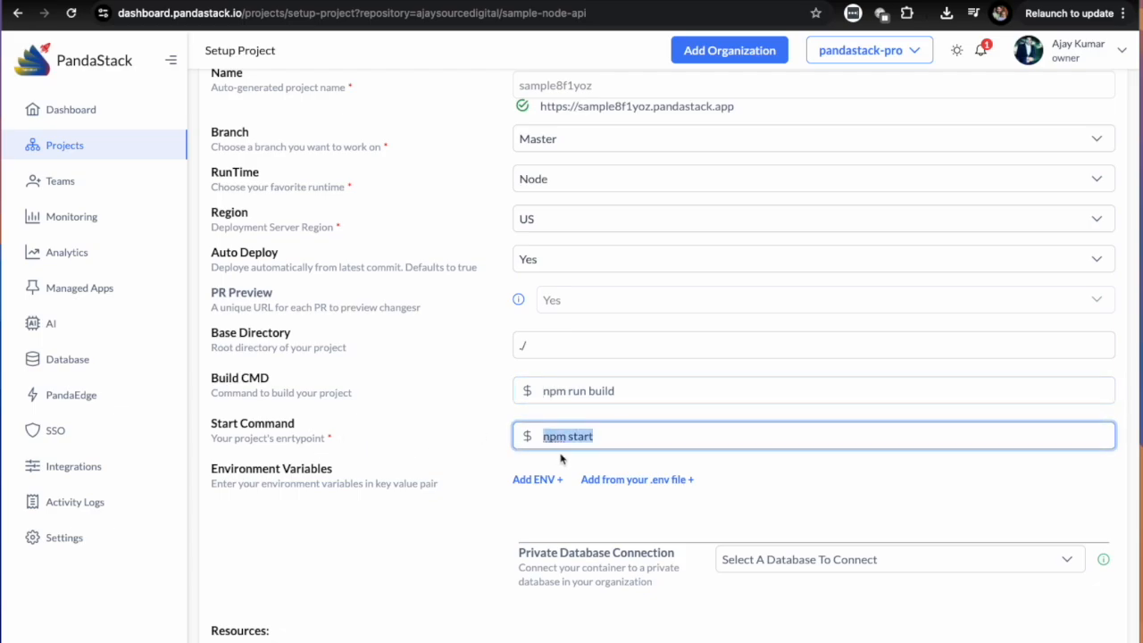
Add an environment variable with the key PORT and the value 9999.
left_click(537, 482)
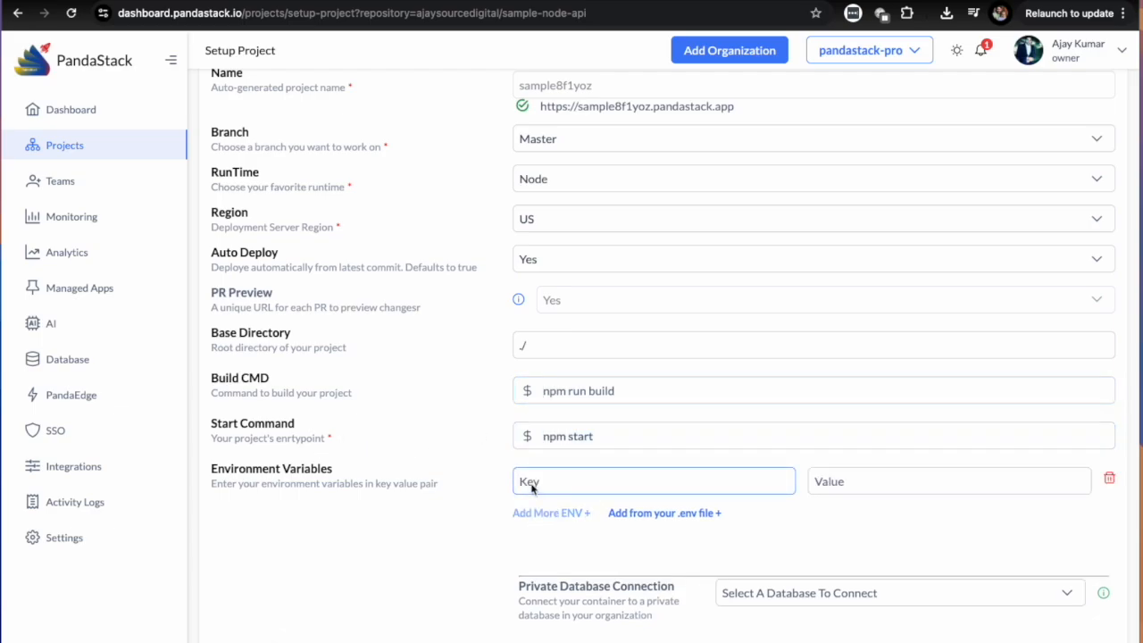
scroll(608, 485, "down", 2)
left_click(565, 384)
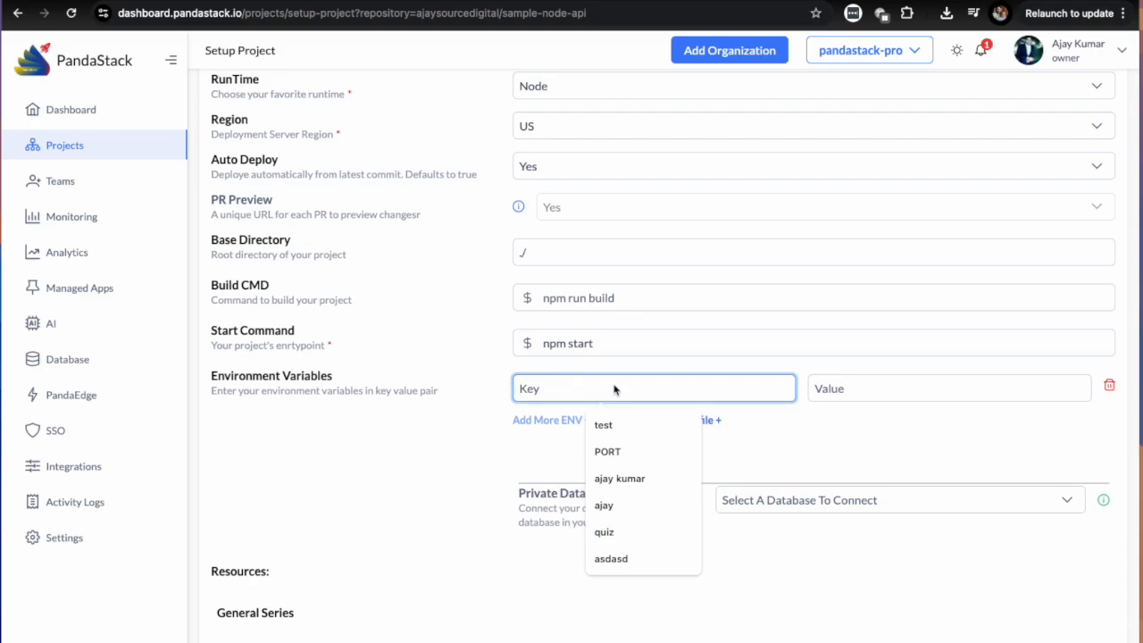
scroll(628, 306, "up", 3)
scroll(673, 358, "down", 2)
left_click(868, 443)
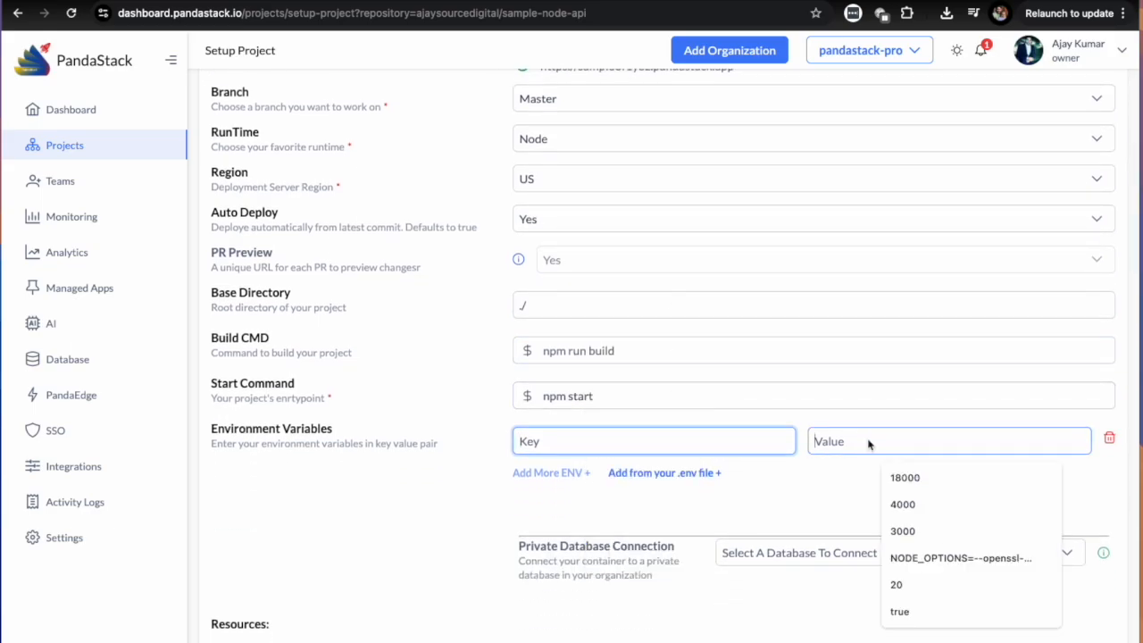
type("9999")
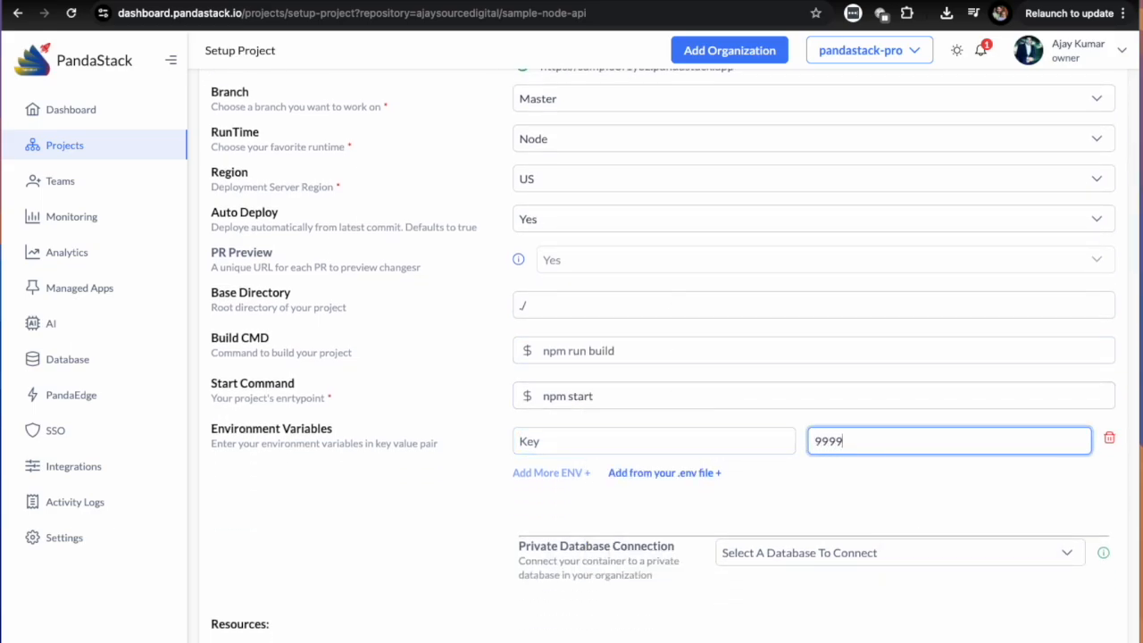
left_click(711, 447)
left_click(667, 448)
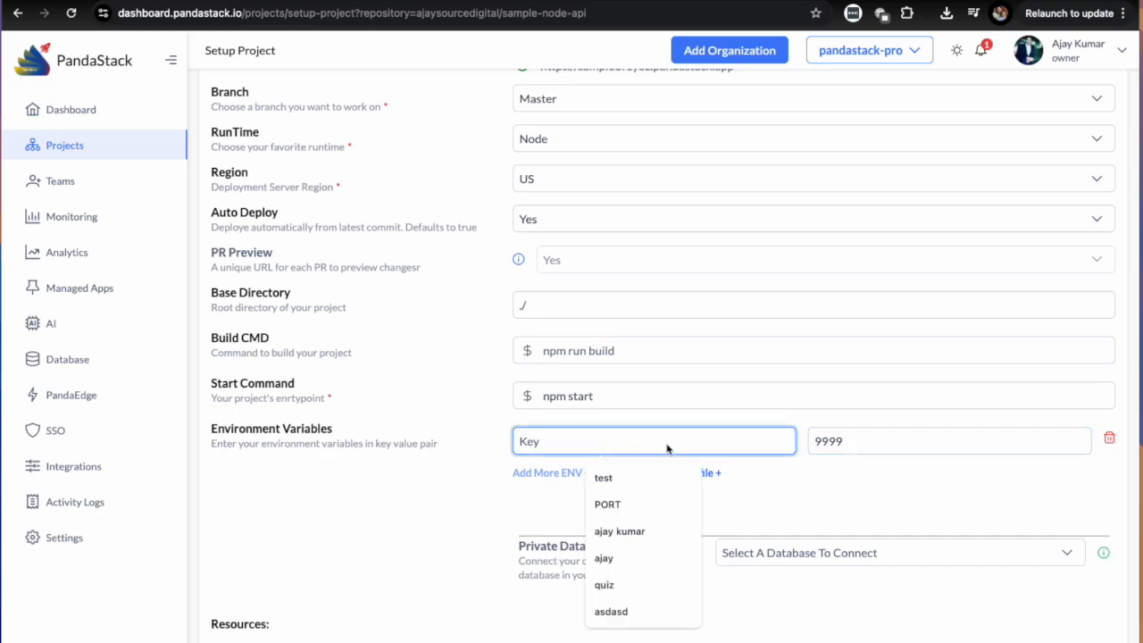
left_click_drag(845, 441, 818, 447)
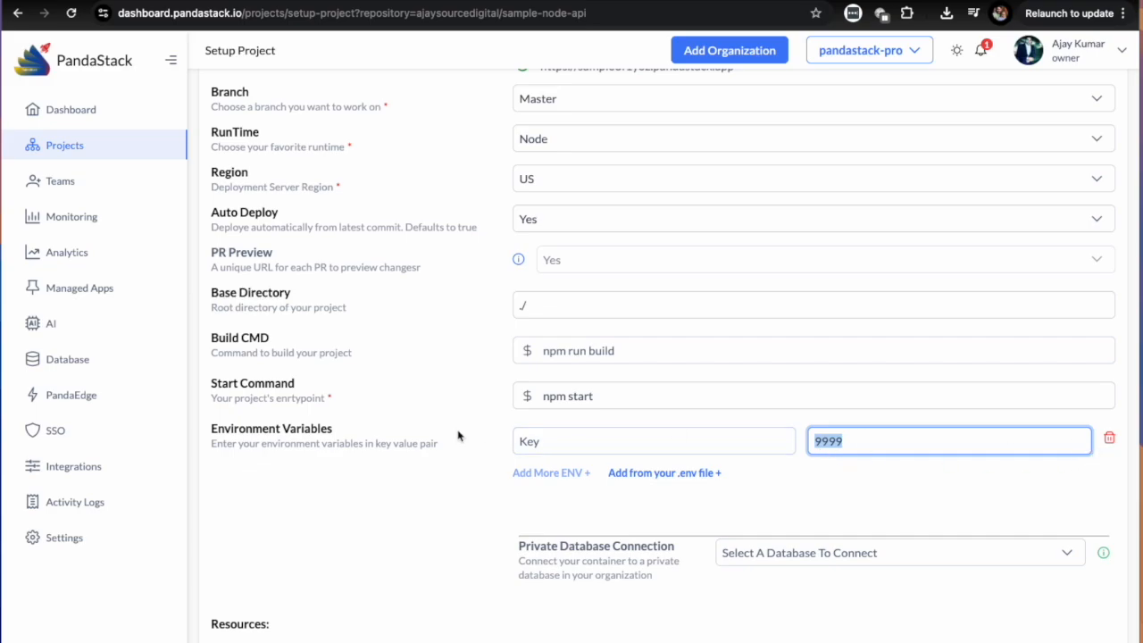
left_click(566, 444)
type("PORT")
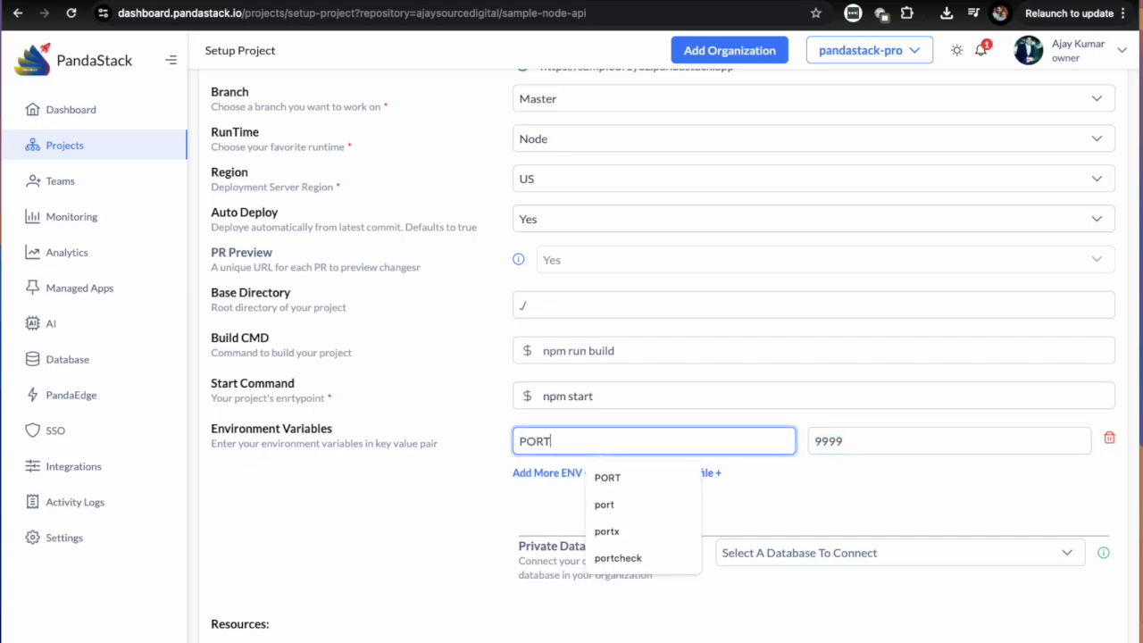
Set the PORT environment variable's value to 18000.
left_click(955, 443)
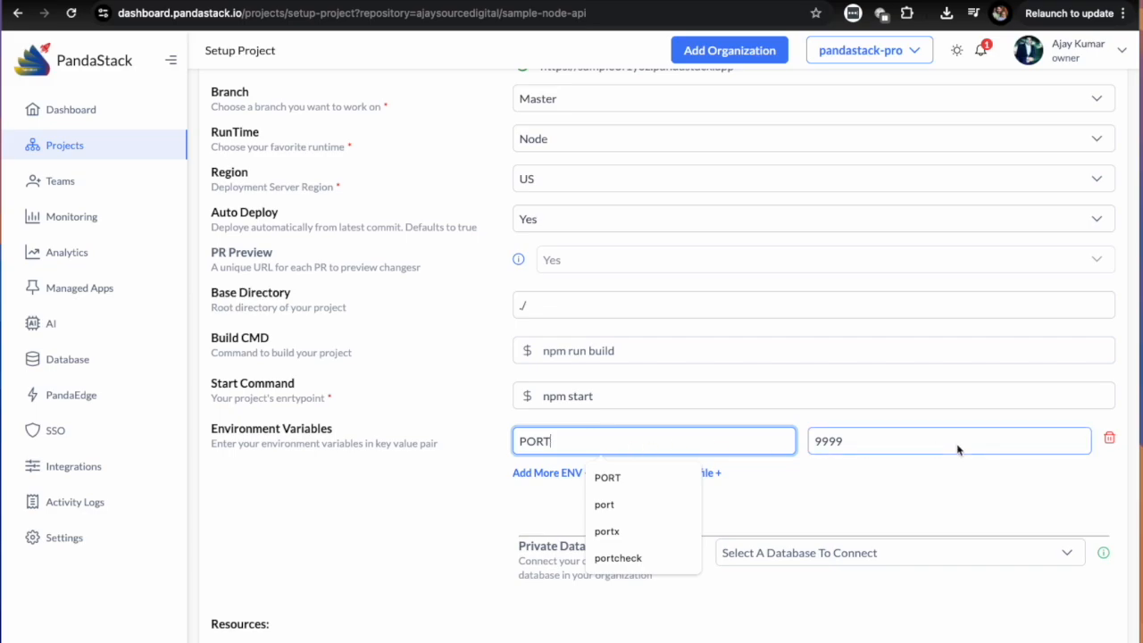
double_click(957, 449)
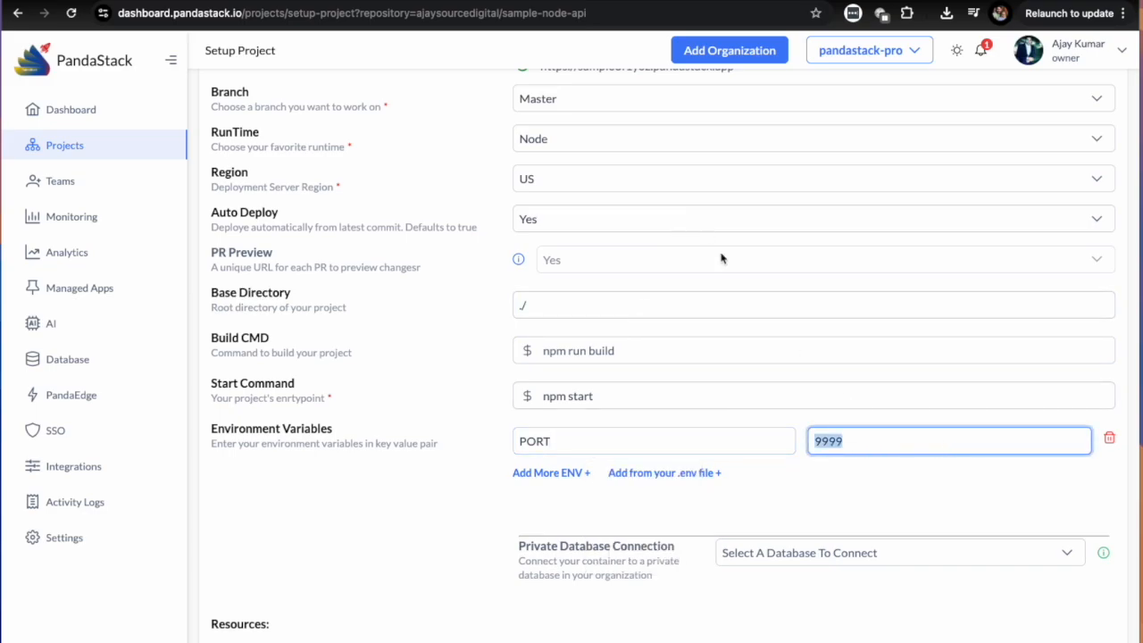
left_click(852, 448)
double_click(862, 448)
scroll(599, 357, "up", 3)
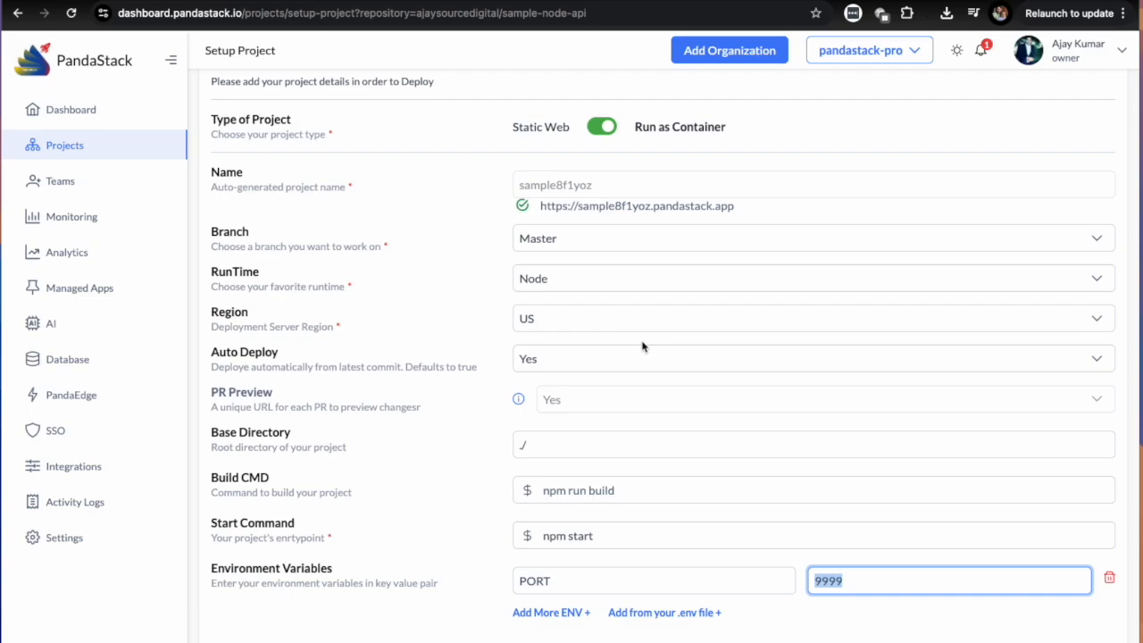
scroll(642, 346, "down", 4)
type("18000")
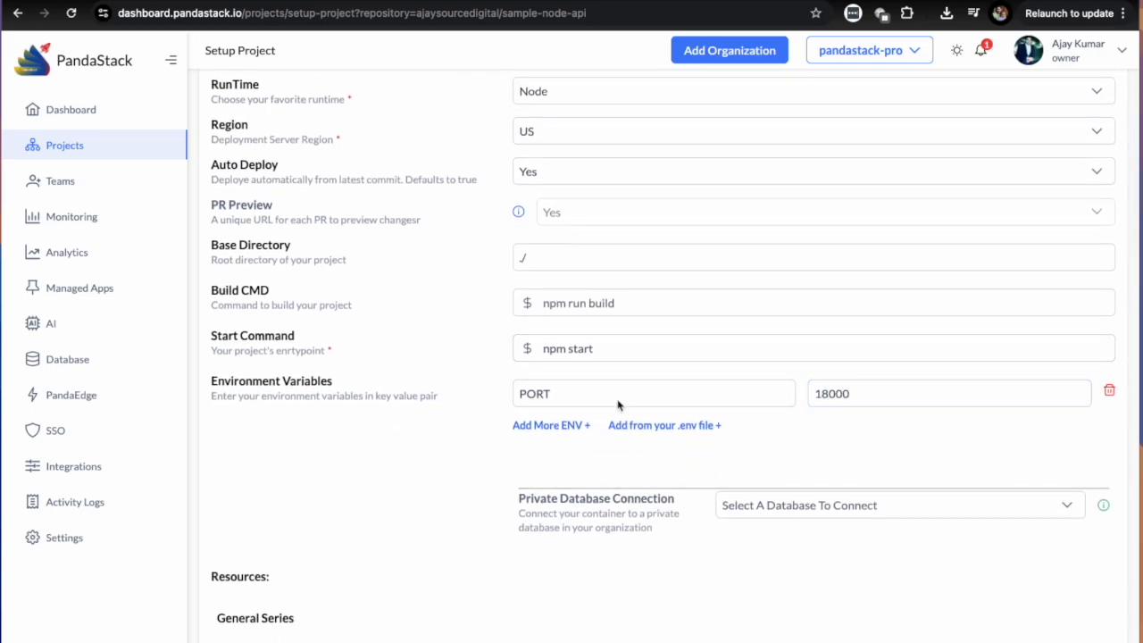
left_click(552, 400)
left_click(880, 393)
left_click(646, 394)
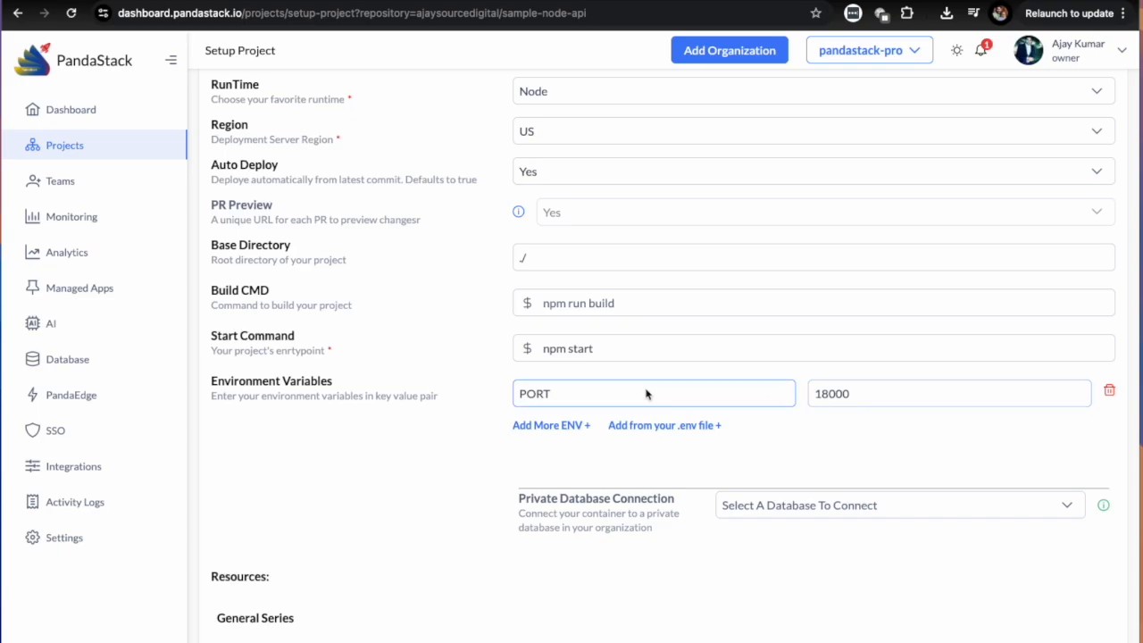
left_click(900, 427)
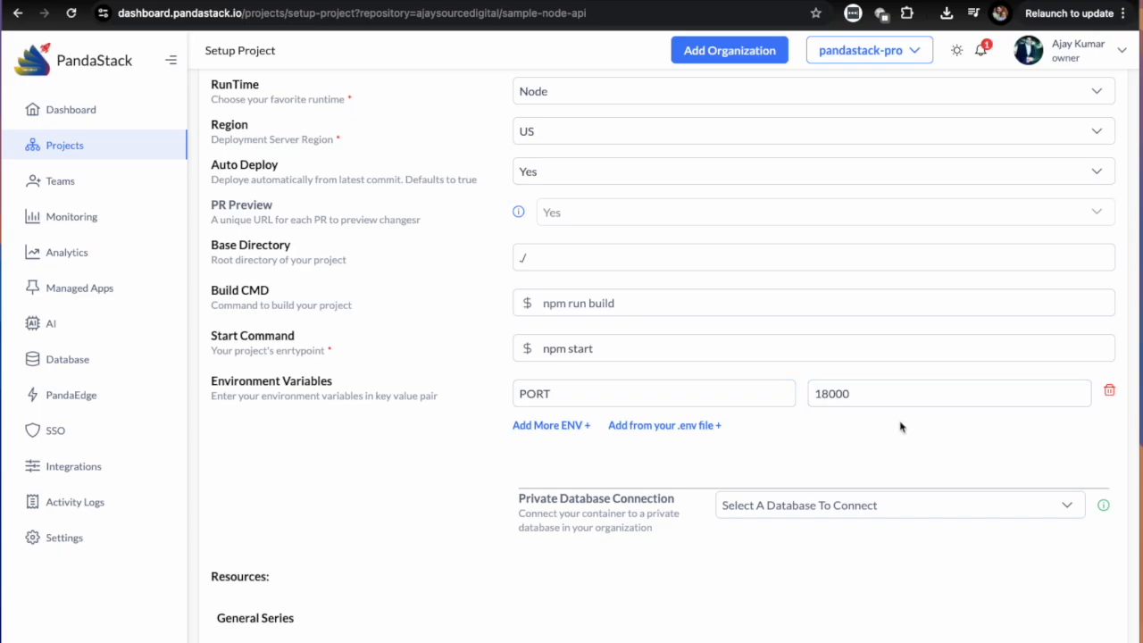
Examine the Private Database Connection option for linking the container to a private database in the organization.
scroll(864, 442, "down", 1)
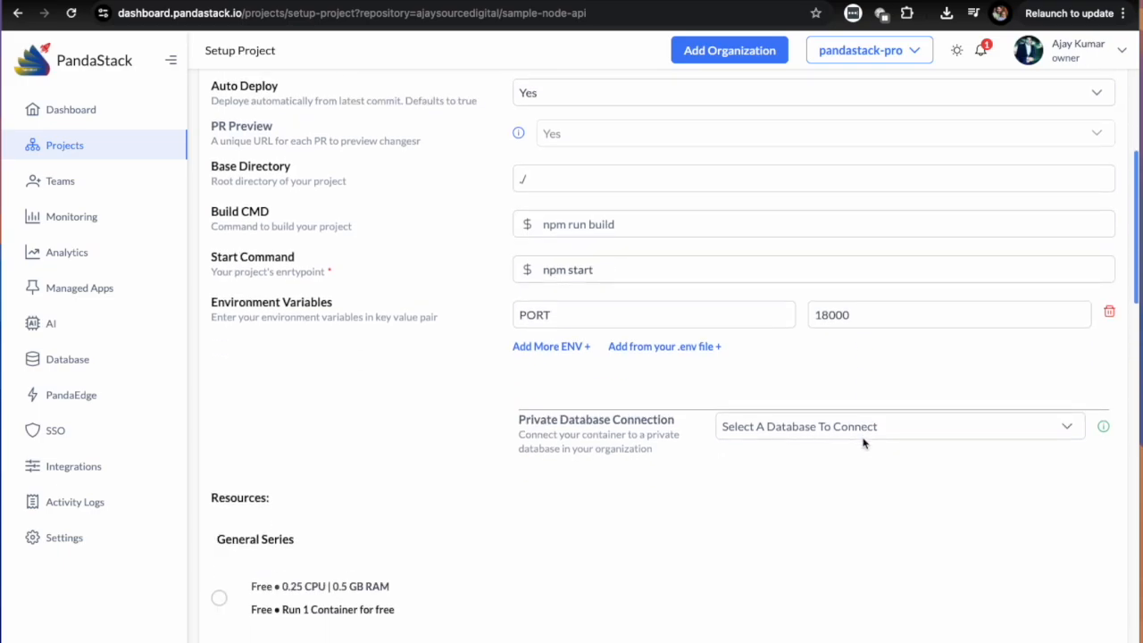
scroll(880, 406, "down", 1)
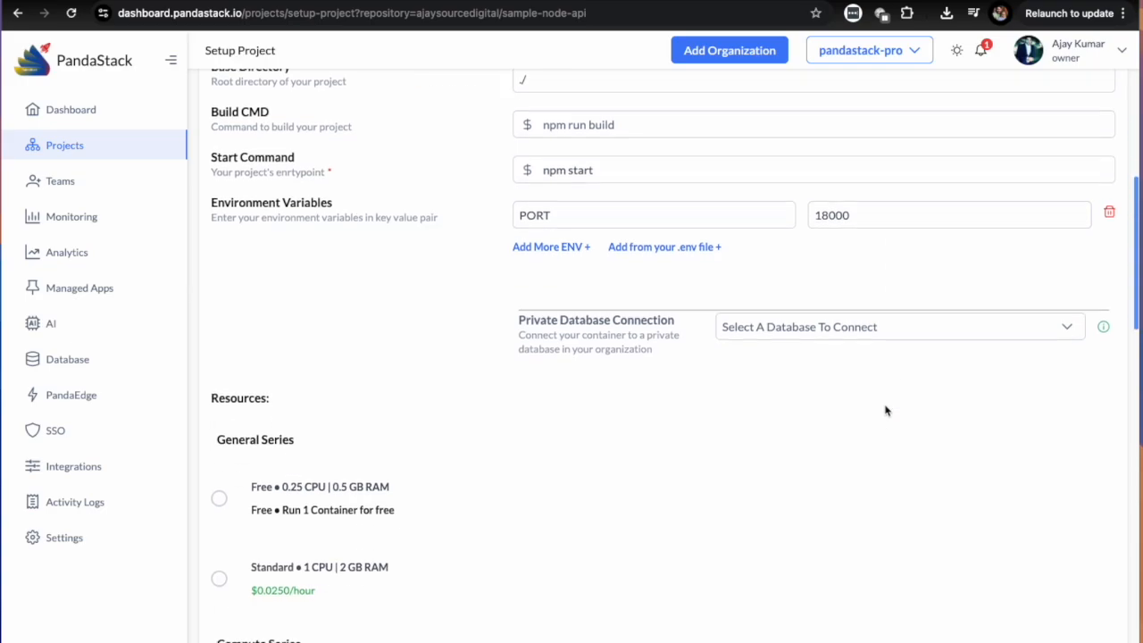
mouse_move(520, 321)
left_mouse_down()
mouse_move(668, 327)
mouse_move(686, 370)
mouse_move(679, 358)
mouse_move(516, 319)
left_mouse_up()
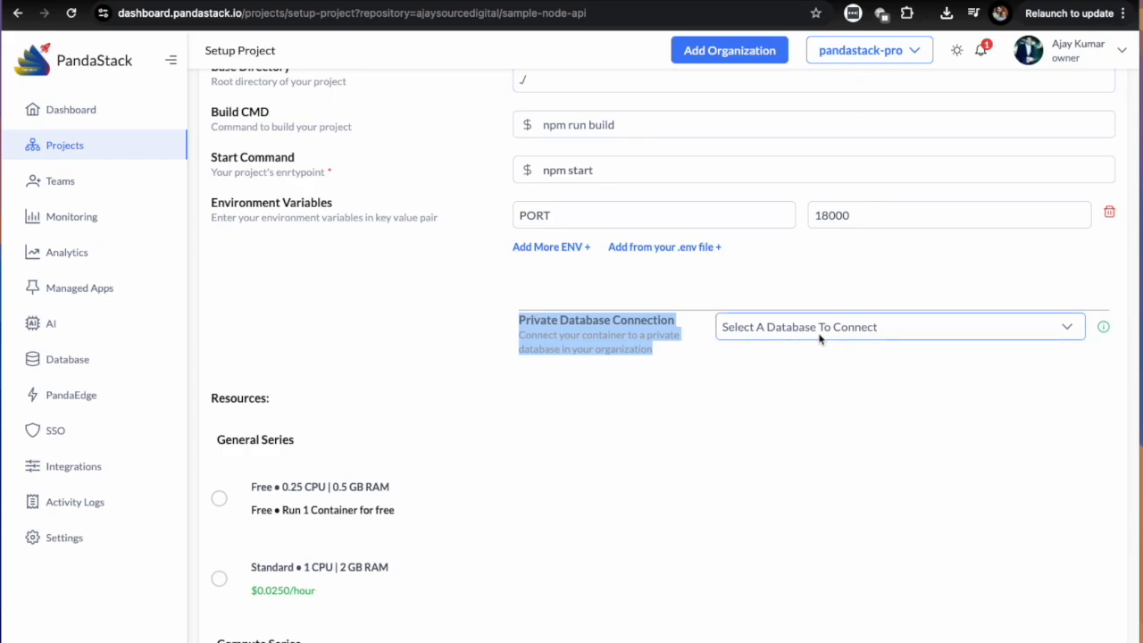
scroll(831, 464, "down", 1)
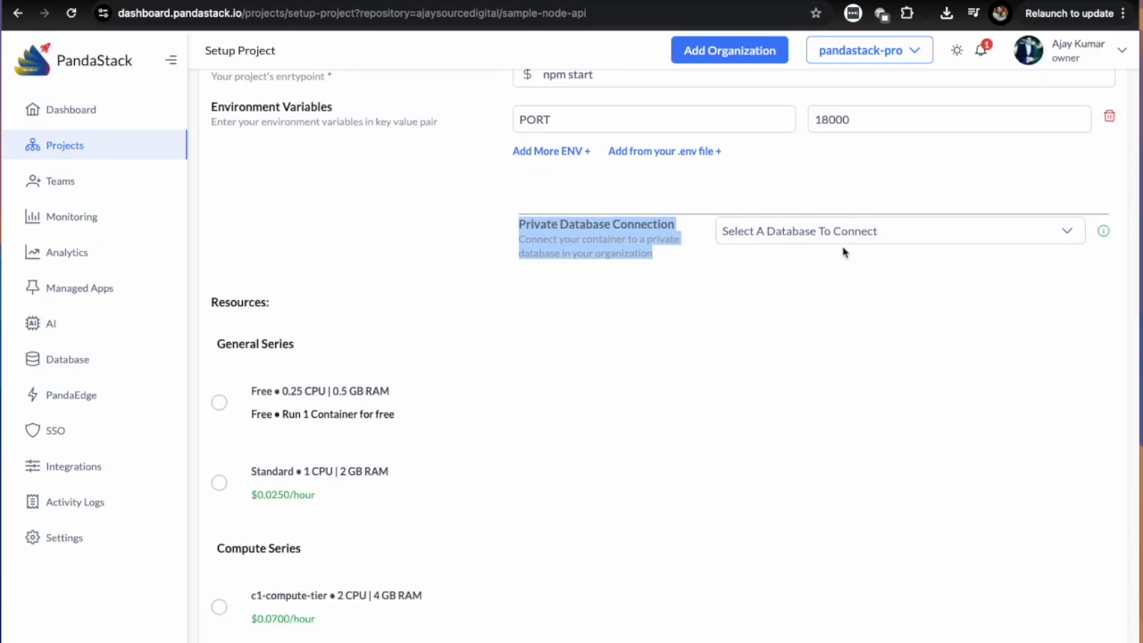
Try the Free resource tier, and set the container's resources to the Standard tier with 1 CPU and 2 GB RAM.
scroll(387, 454, "down", 1)
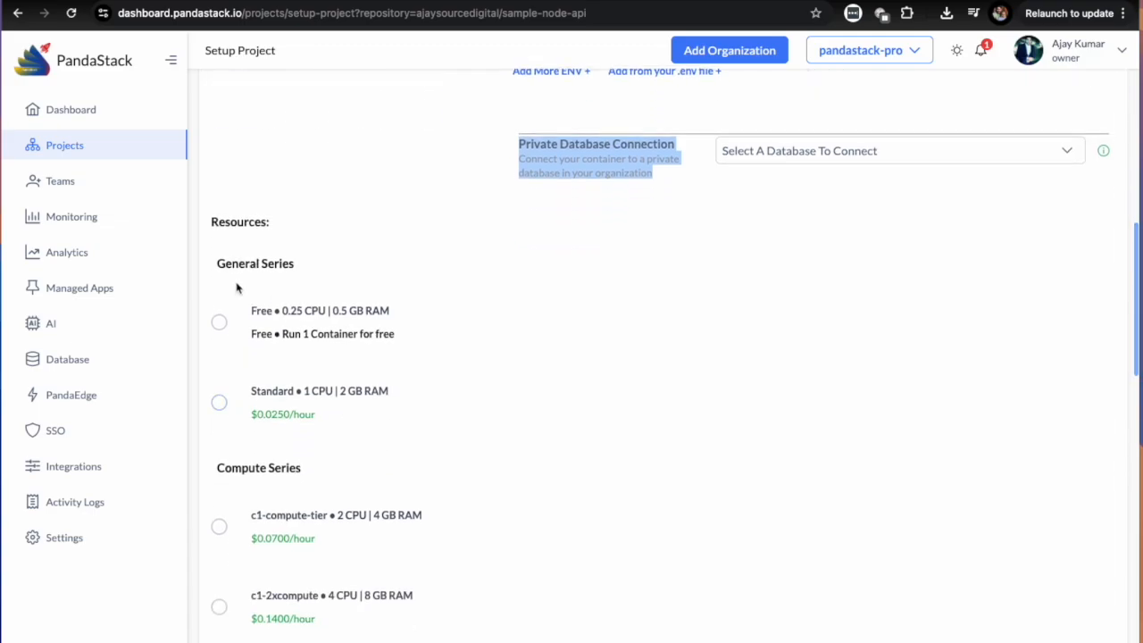
scroll(247, 310, "down", 1)
left_click(252, 307)
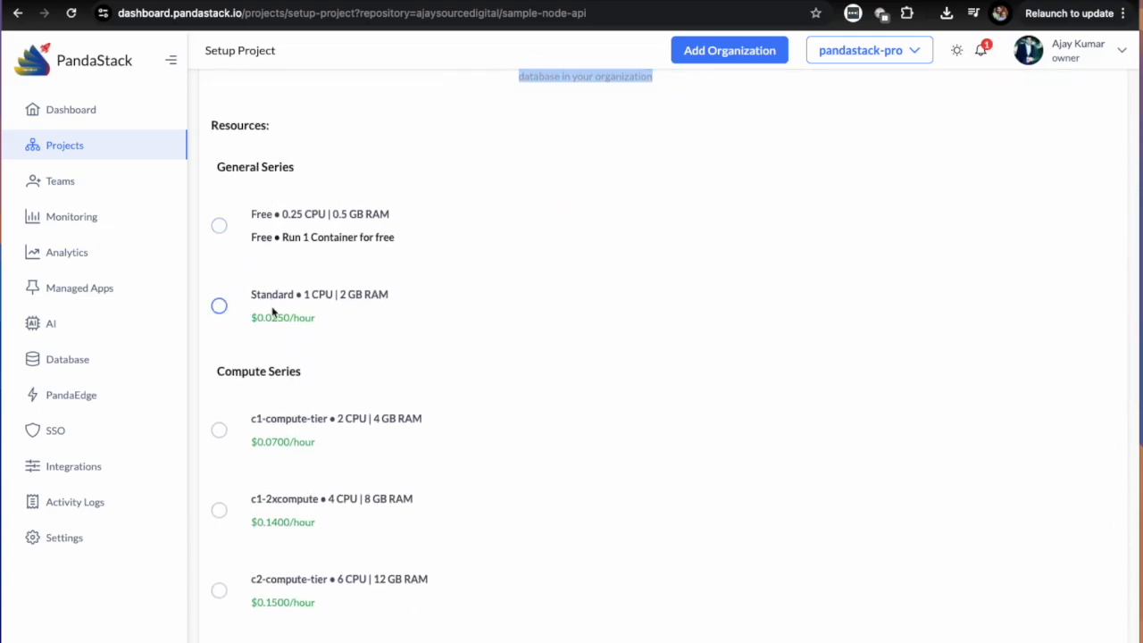
left_click(220, 226)
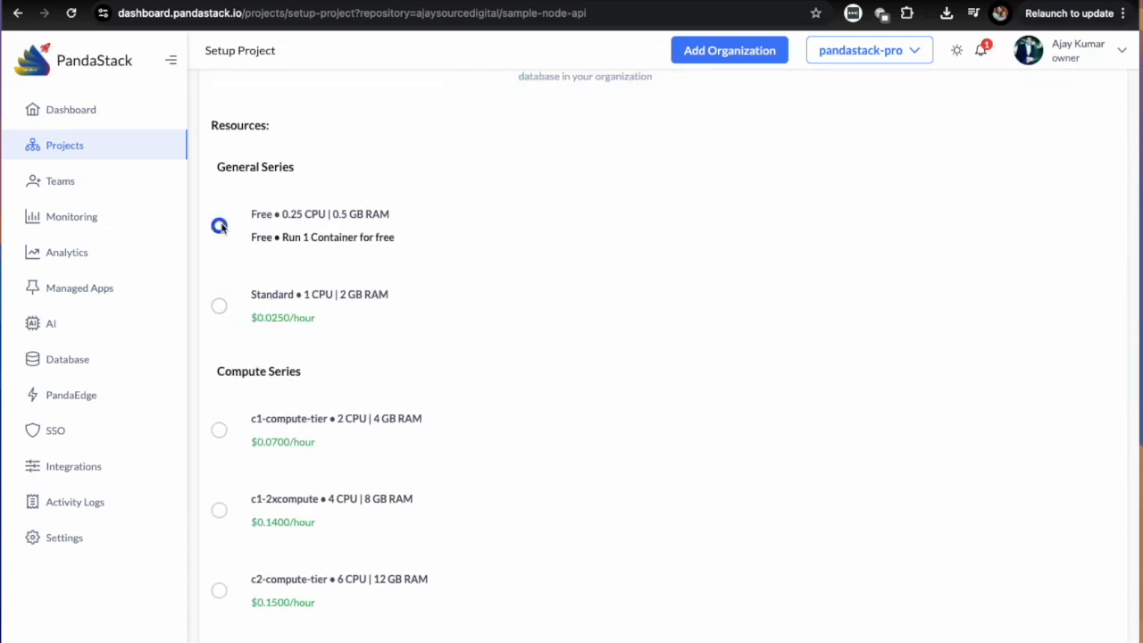
scroll(628, 257, "up", 2)
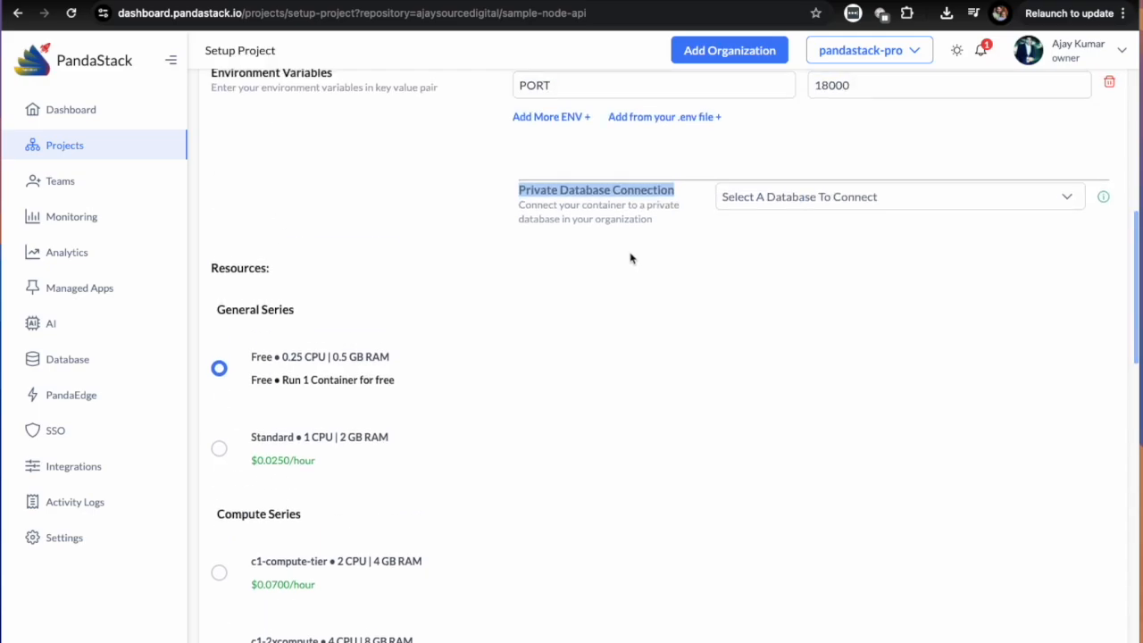
scroll(679, 265, "down", 1)
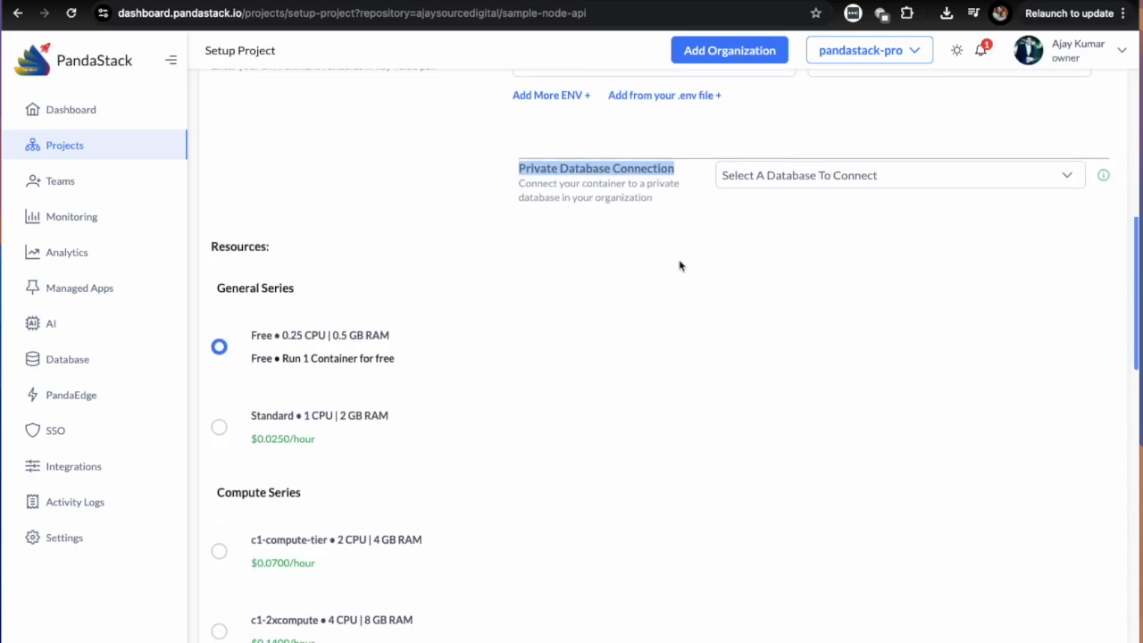
left_click(218, 417)
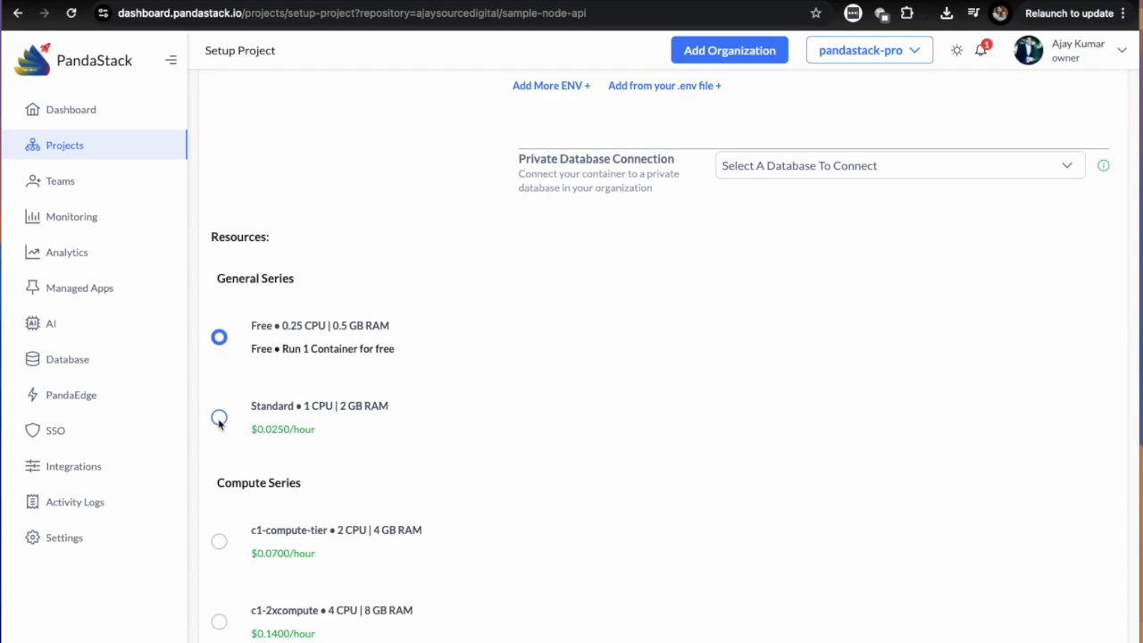
Compare the Compute Series resource tiers with the Standard tier's CPU, RAM and hourly price.
scroll(593, 489, "down", 2)
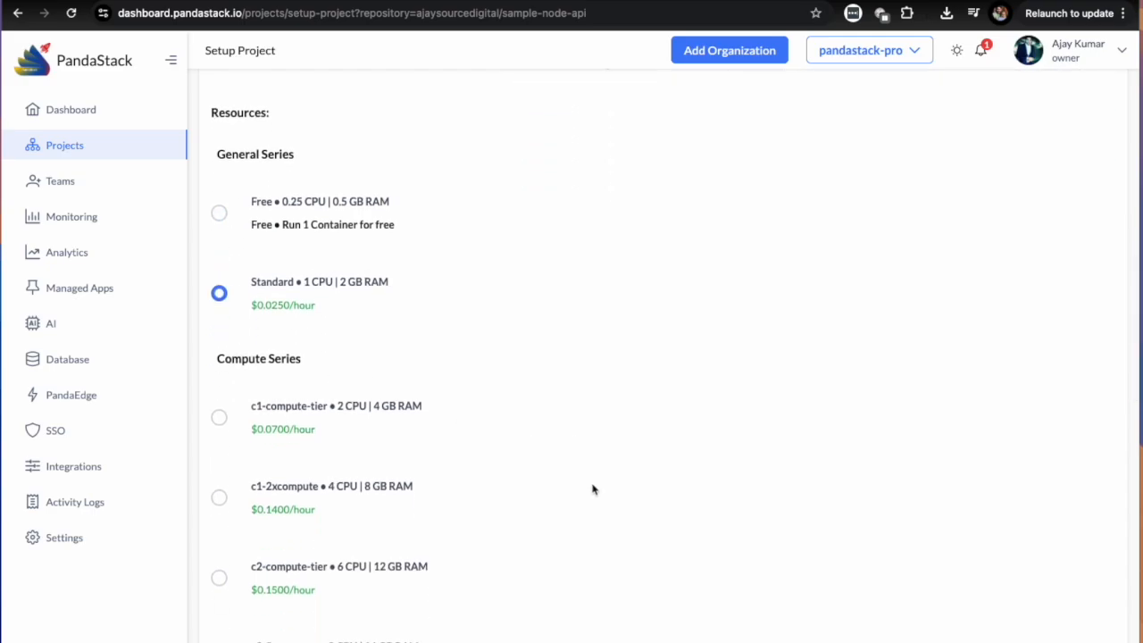
scroll(591, 499, "down", 6)
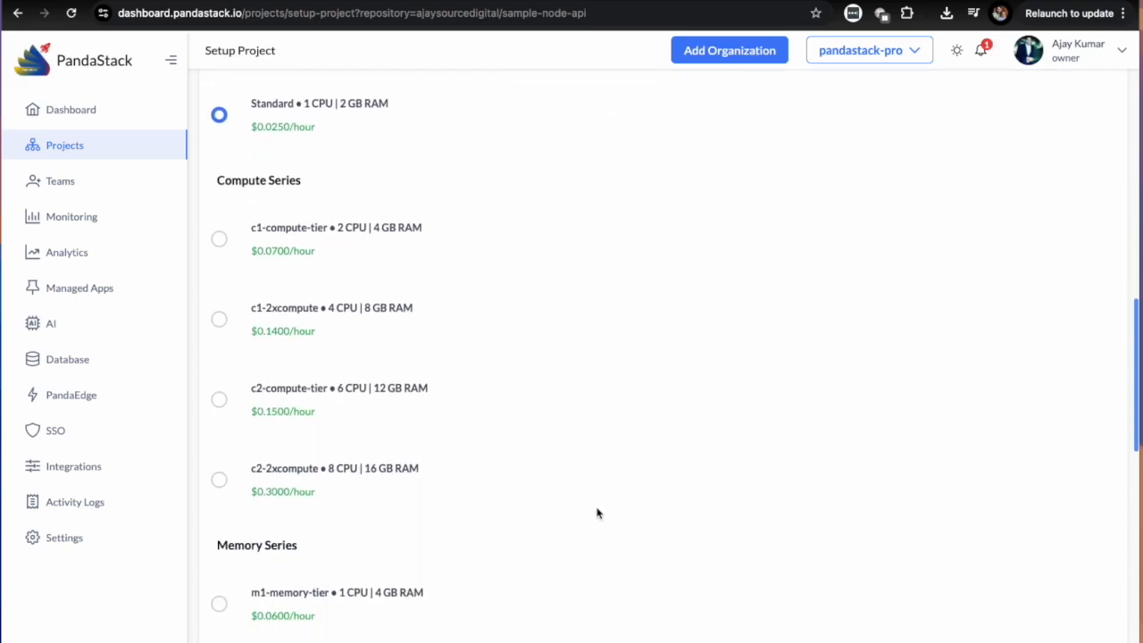
scroll(597, 512, "up", 5)
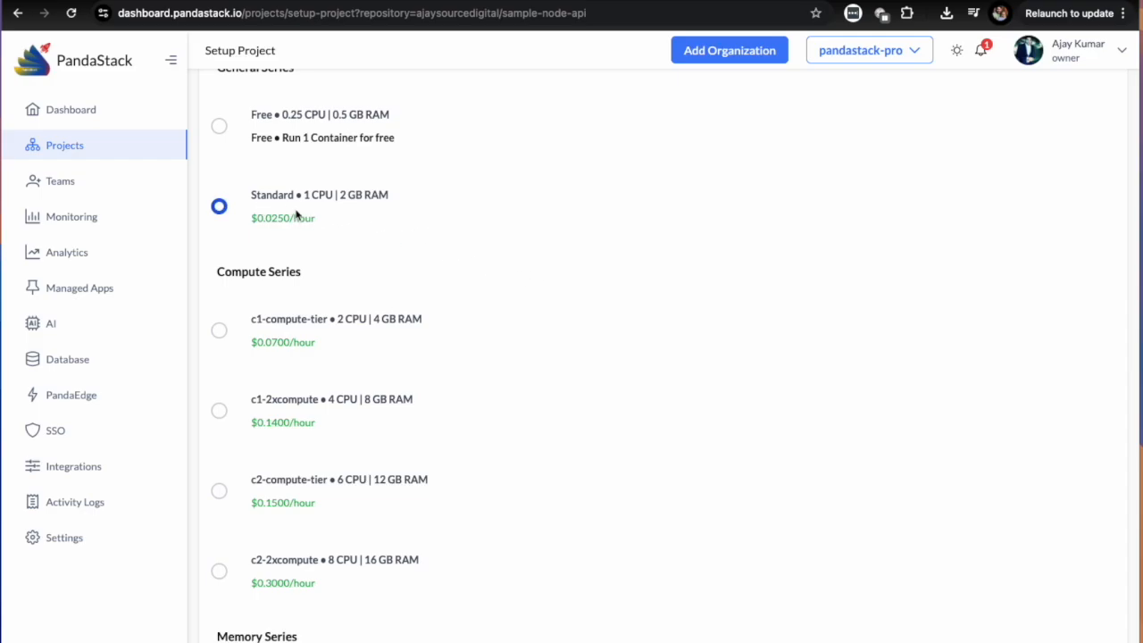
left_click_drag(249, 199, 395, 205)
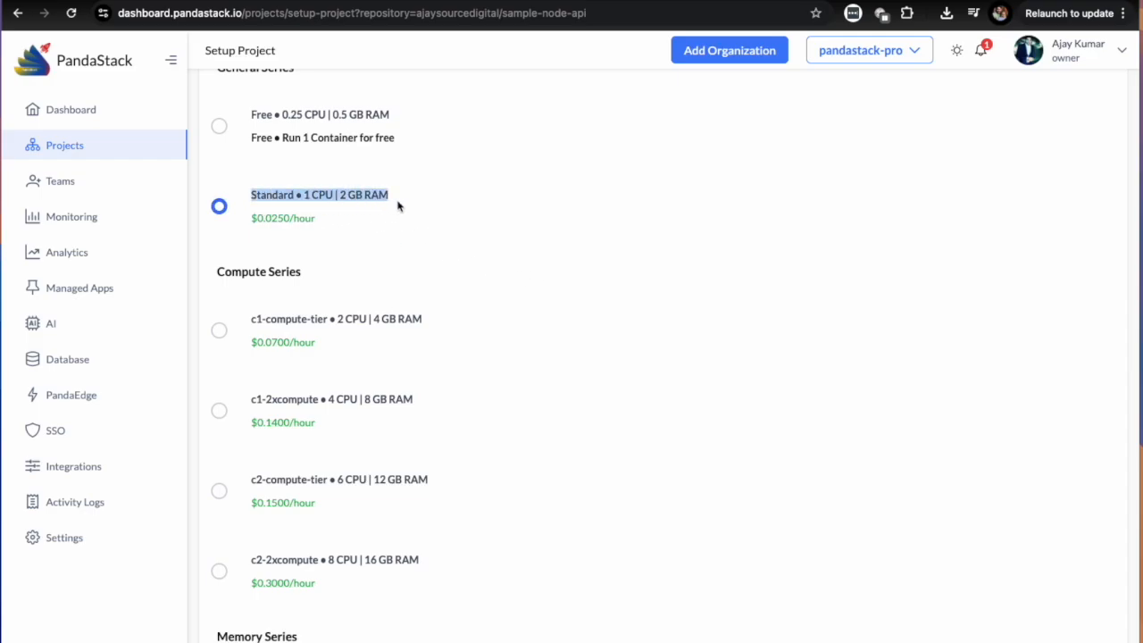
Try auto scaling with 1 minimum and 1,000 maximum replicas, and set it back to Disabled.
scroll(675, 434, "down", 4)
scroll(671, 432, "down", 5)
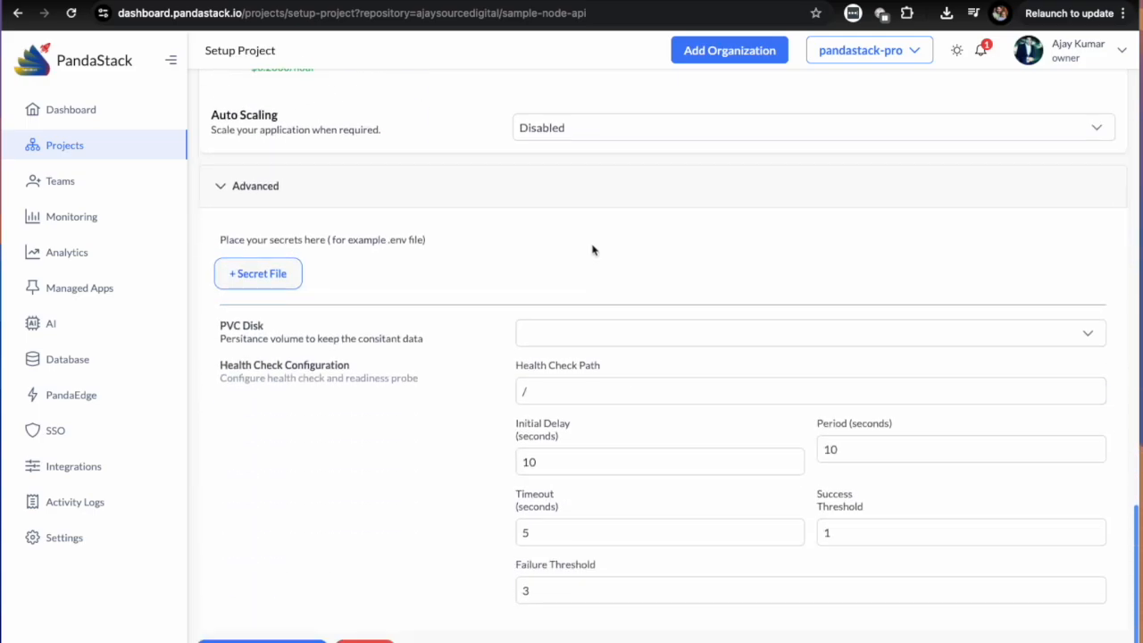
left_click(594, 131)
left_click(587, 170)
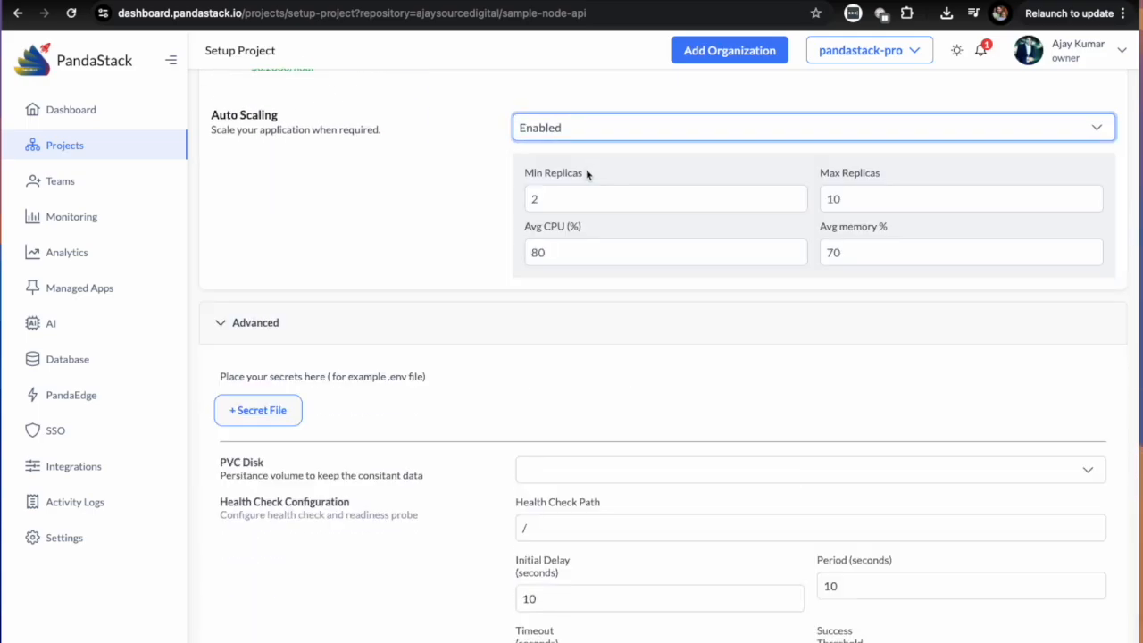
left_click(548, 200)
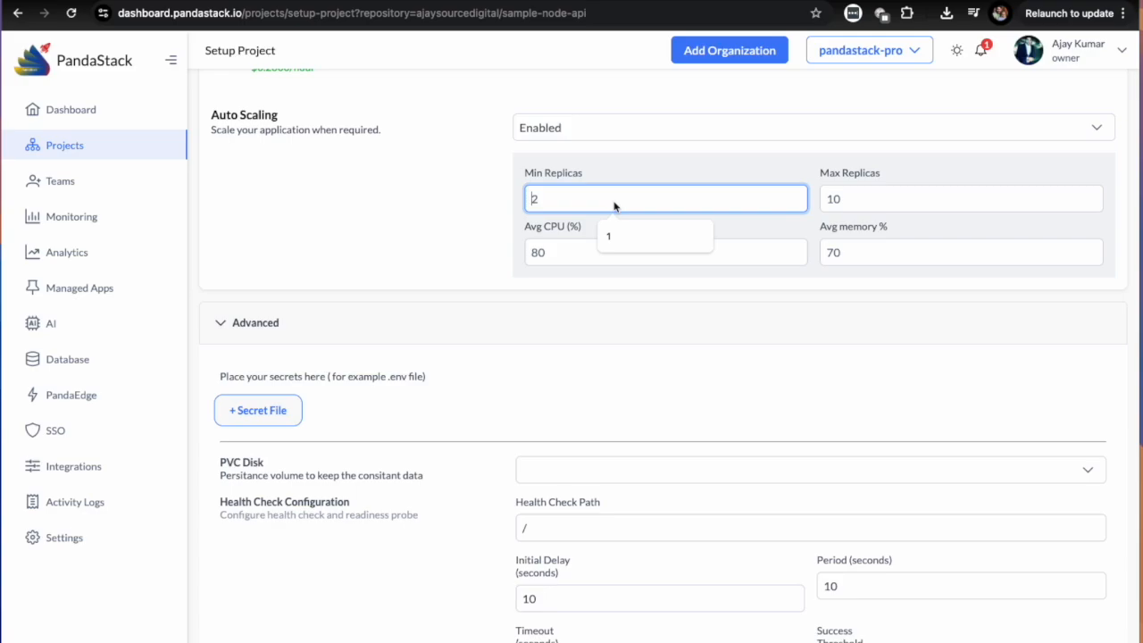
type("1")
key("Tab")
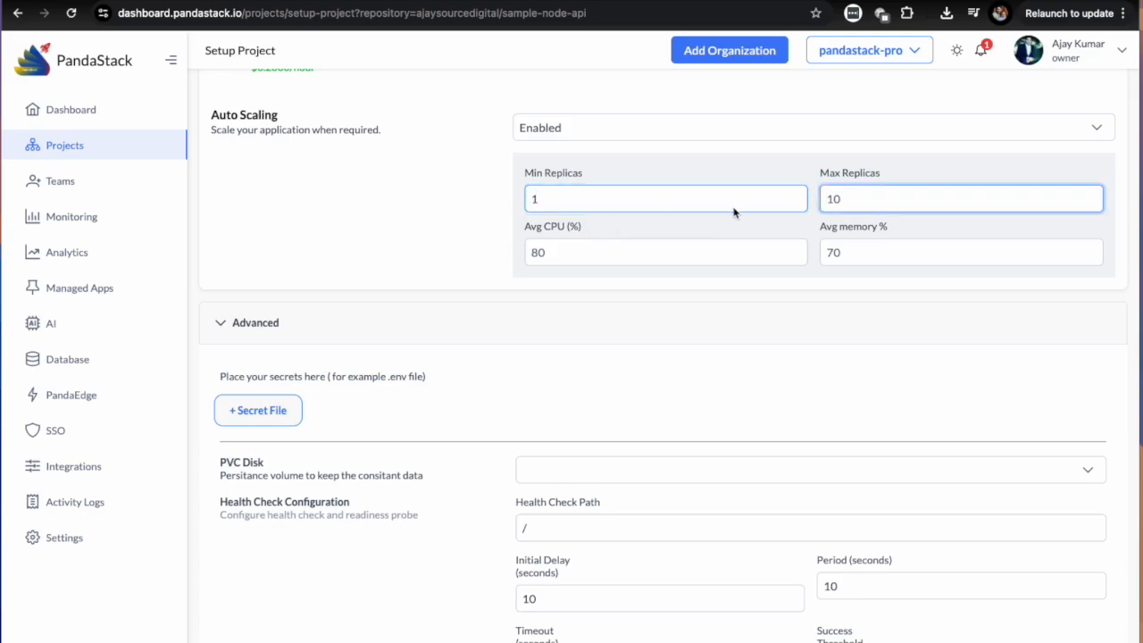
type("1,000")
left_click(1101, 134)
left_click(1096, 132)
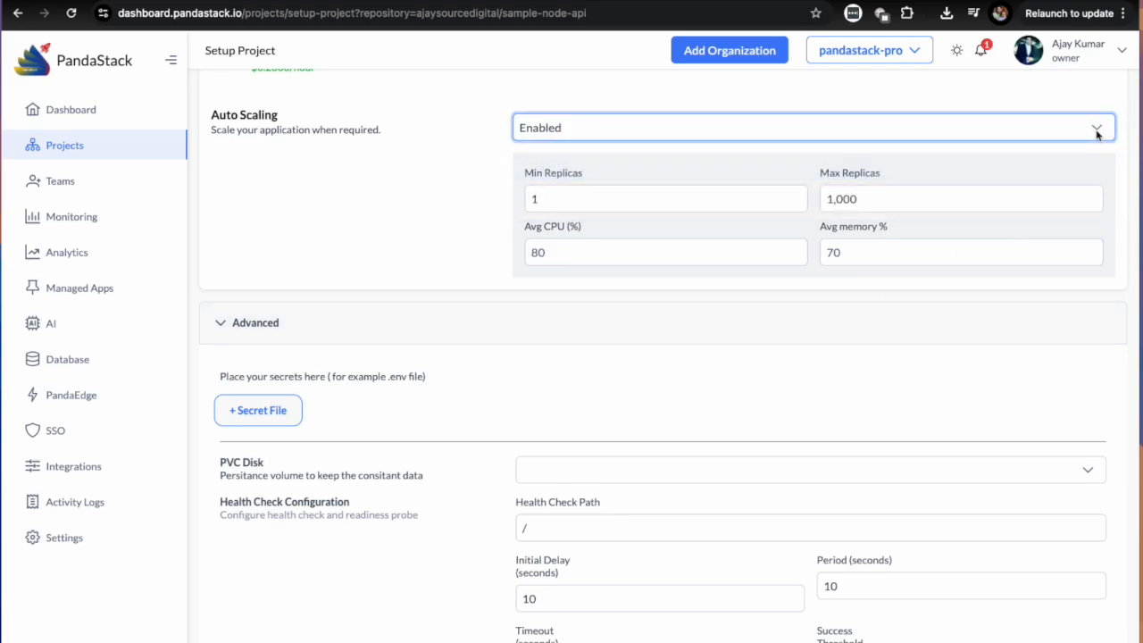
left_click(990, 132)
left_click(573, 192)
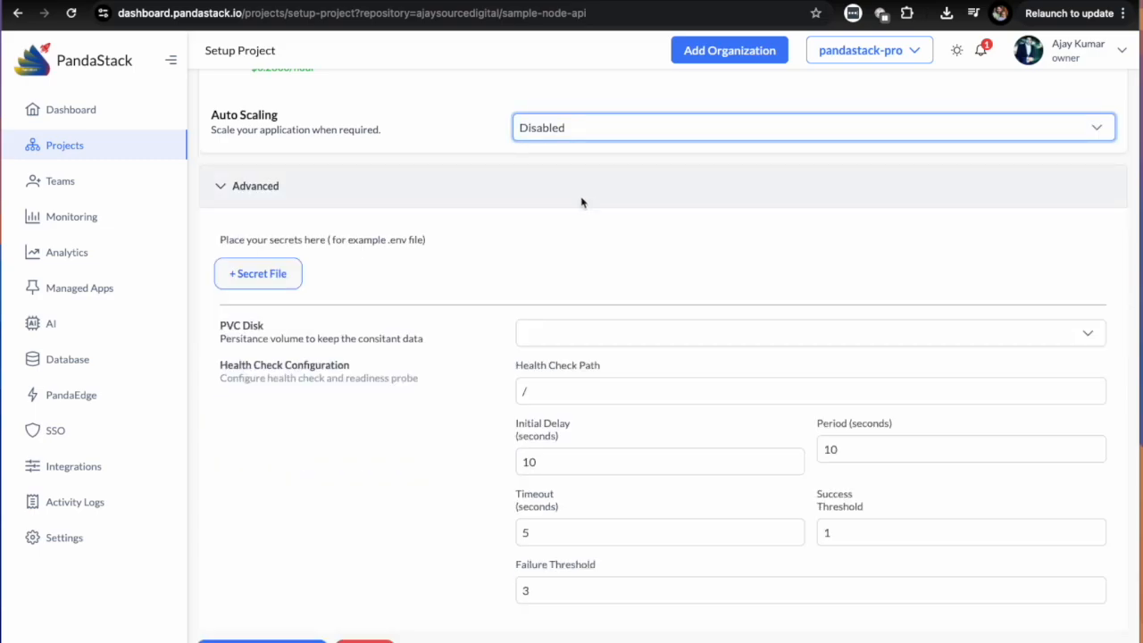
Check the available PVC disk sizes for persistent data without choosing one.
scroll(629, 240, "down", 1)
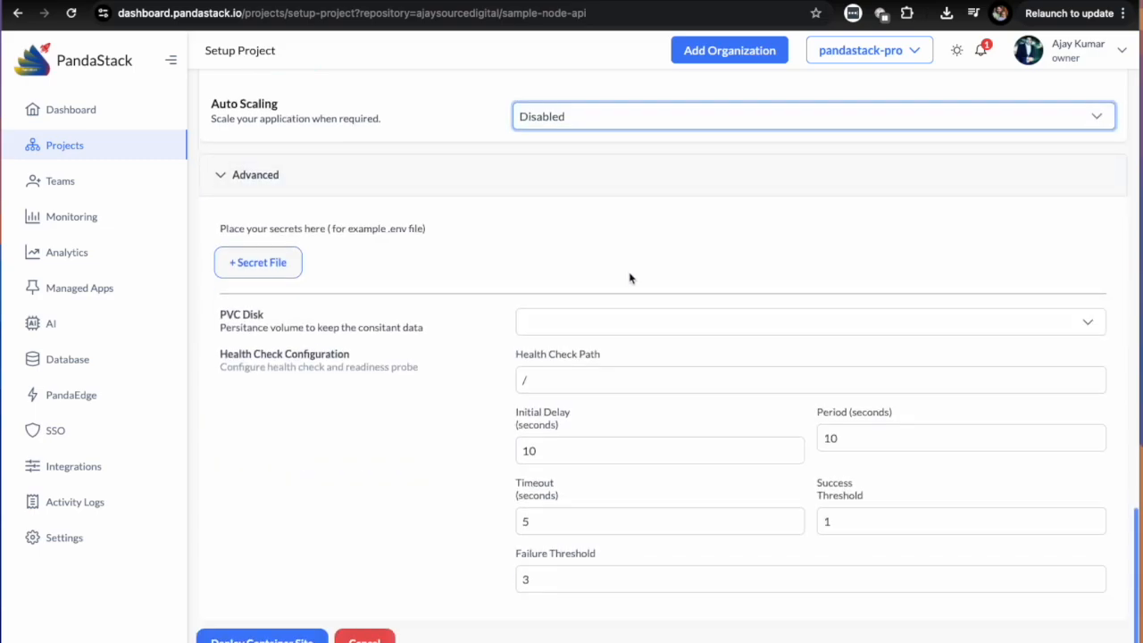
left_click(579, 320)
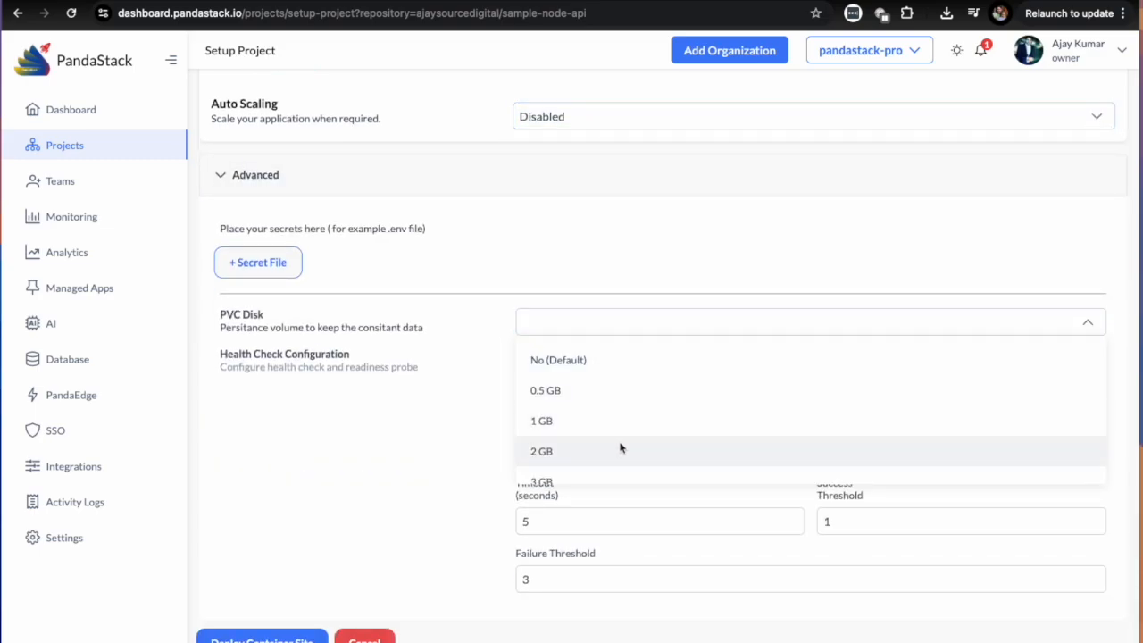
scroll(617, 446, "down", 1)
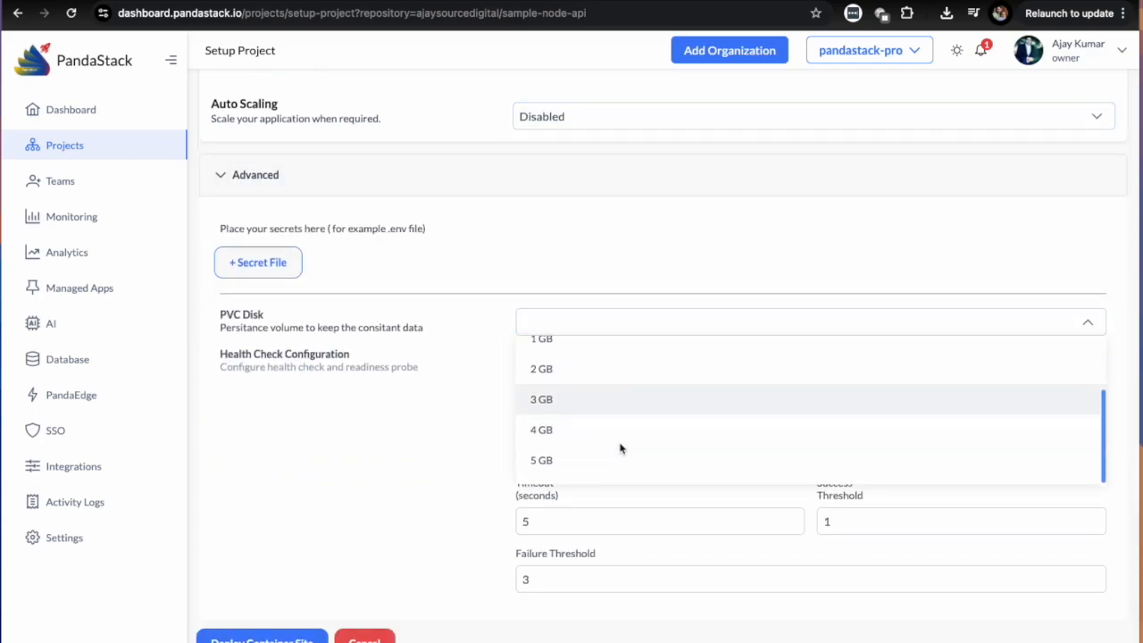
left_click(390, 491)
Keep the health check path as / and deploy the container.
left_click(582, 383)
type("/")
left_click(390, 540)
left_click(268, 638)
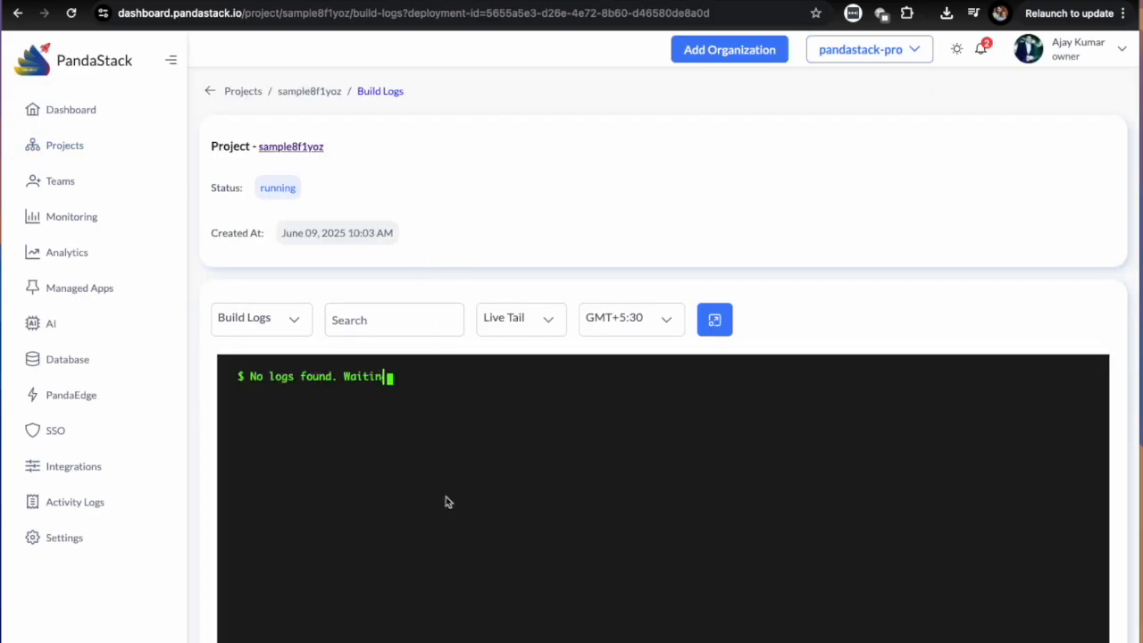
Open the new container project's settings and examine its general, build and deploy, advanced and security options.
left_click(318, 91)
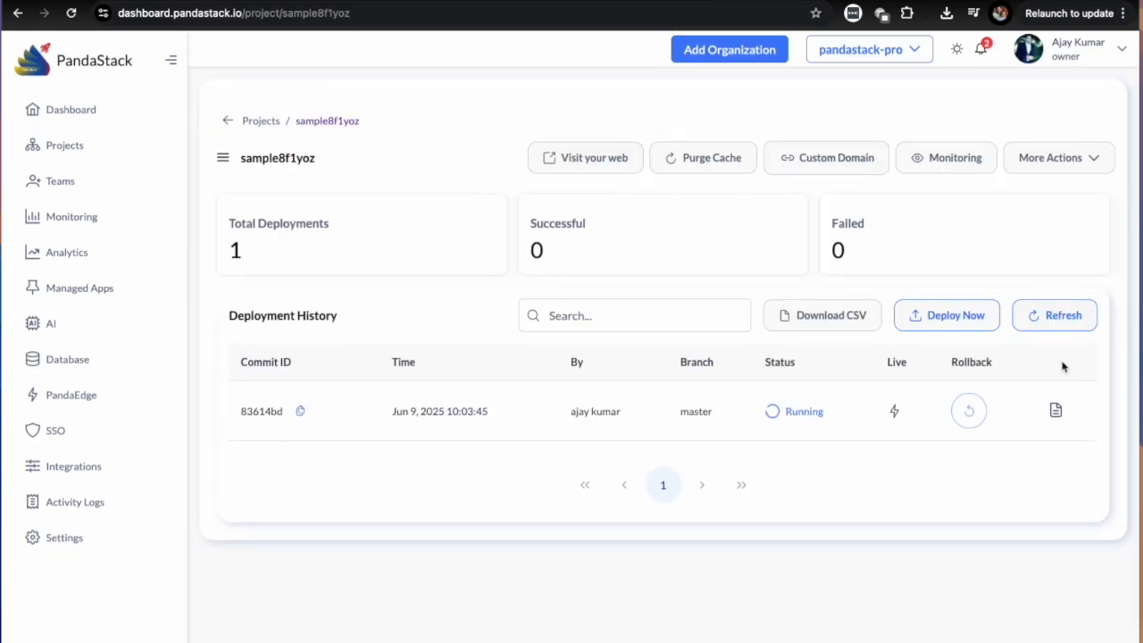
left_click(1082, 166)
left_click(1032, 286)
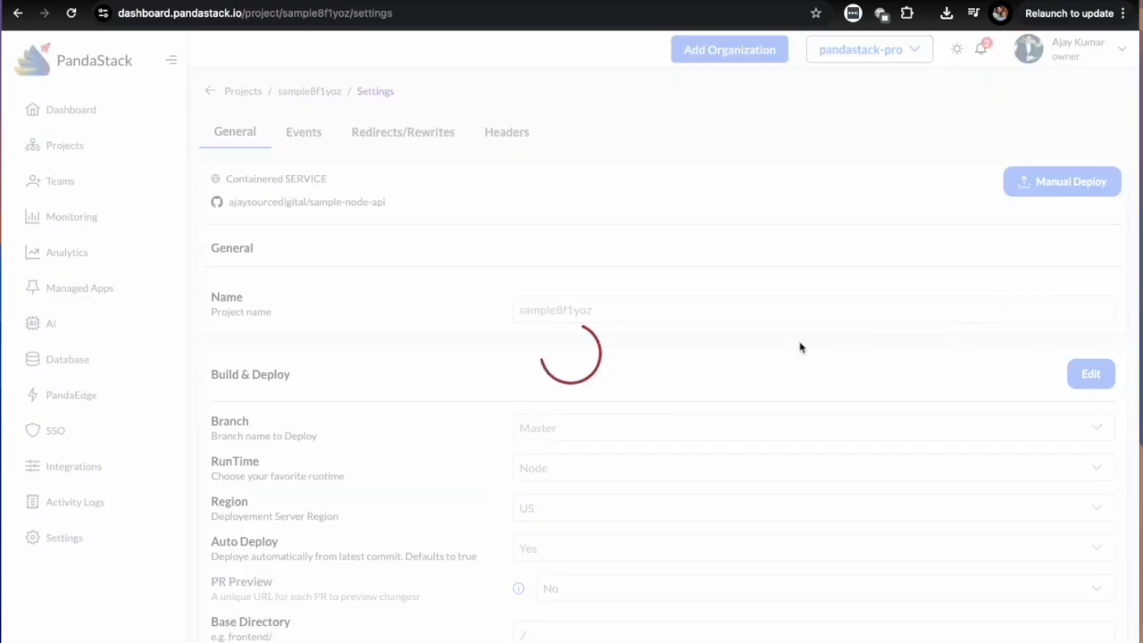
scroll(725, 308, "down", 6)
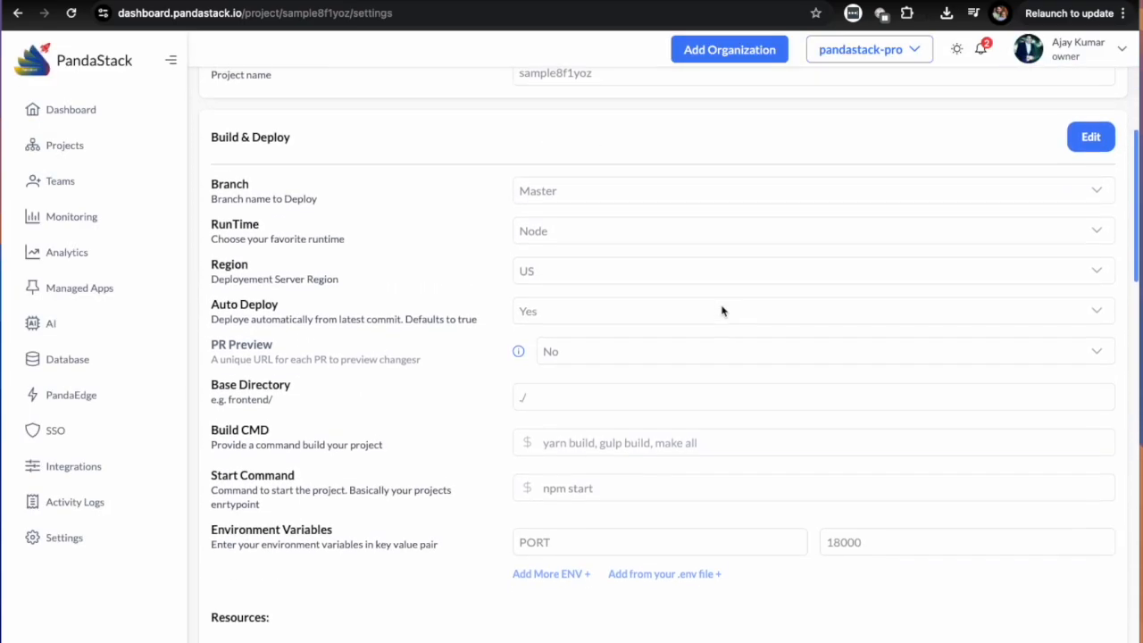
scroll(723, 311, "down", 12)
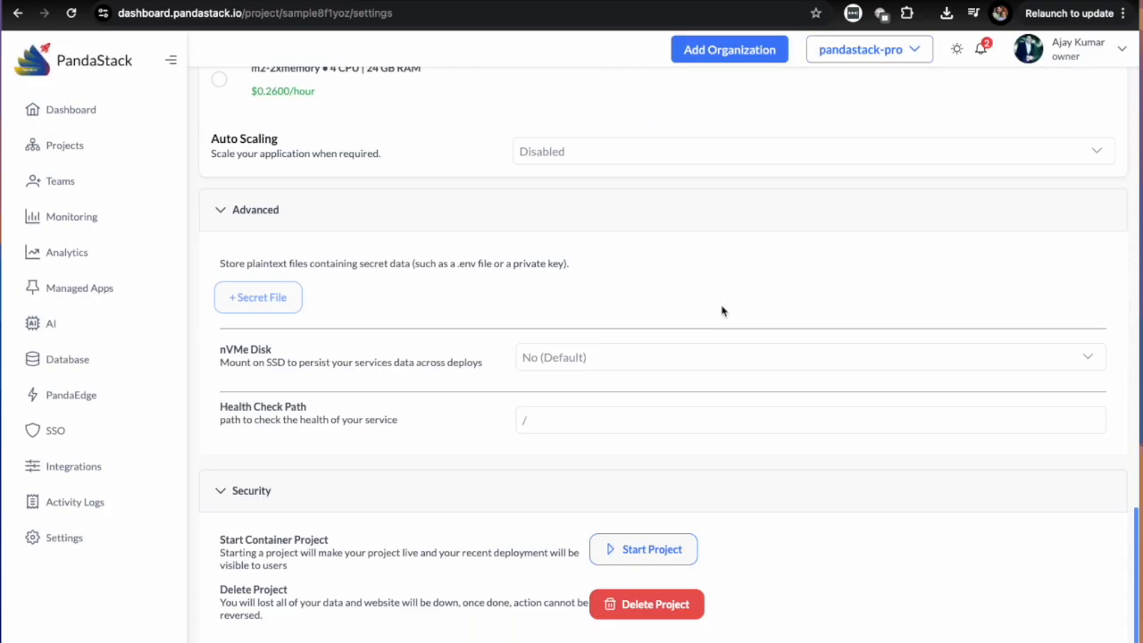
scroll(723, 311, "up", 18)
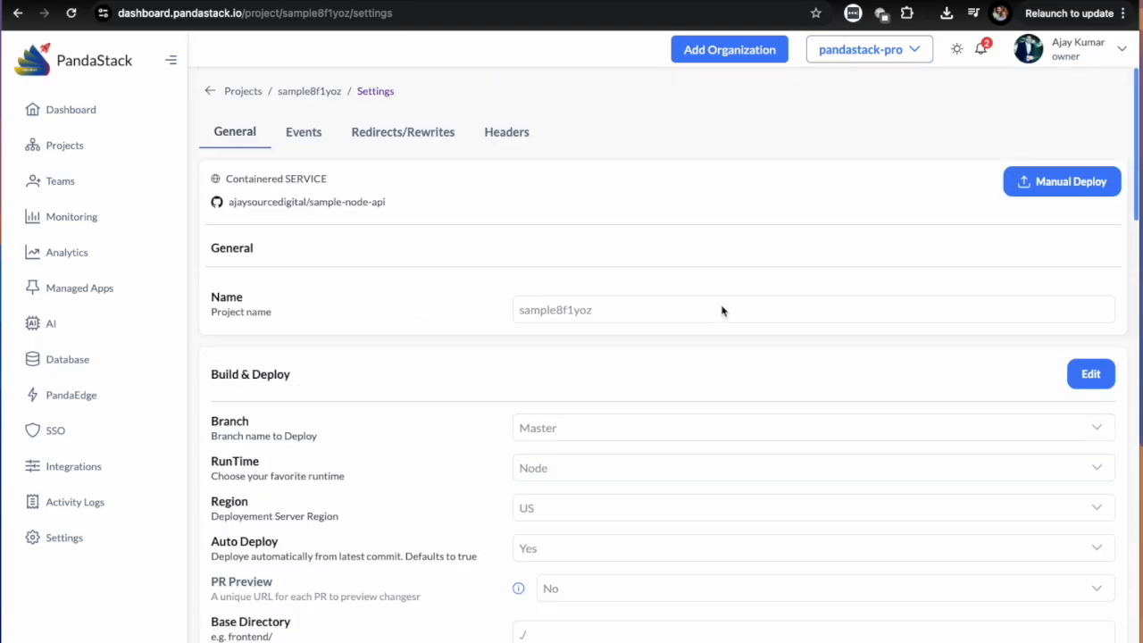
Look through the project's Events, Redirects/Rewrites and Headers settings.
left_click(317, 146)
left_click(416, 140)
left_click(509, 140)
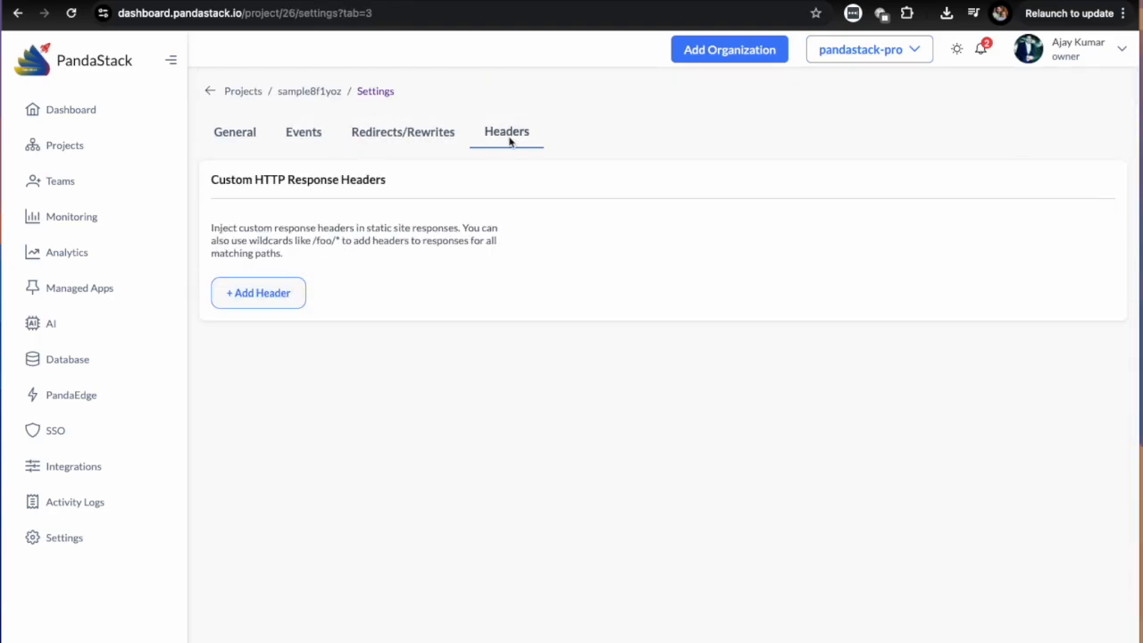
left_click(396, 143)
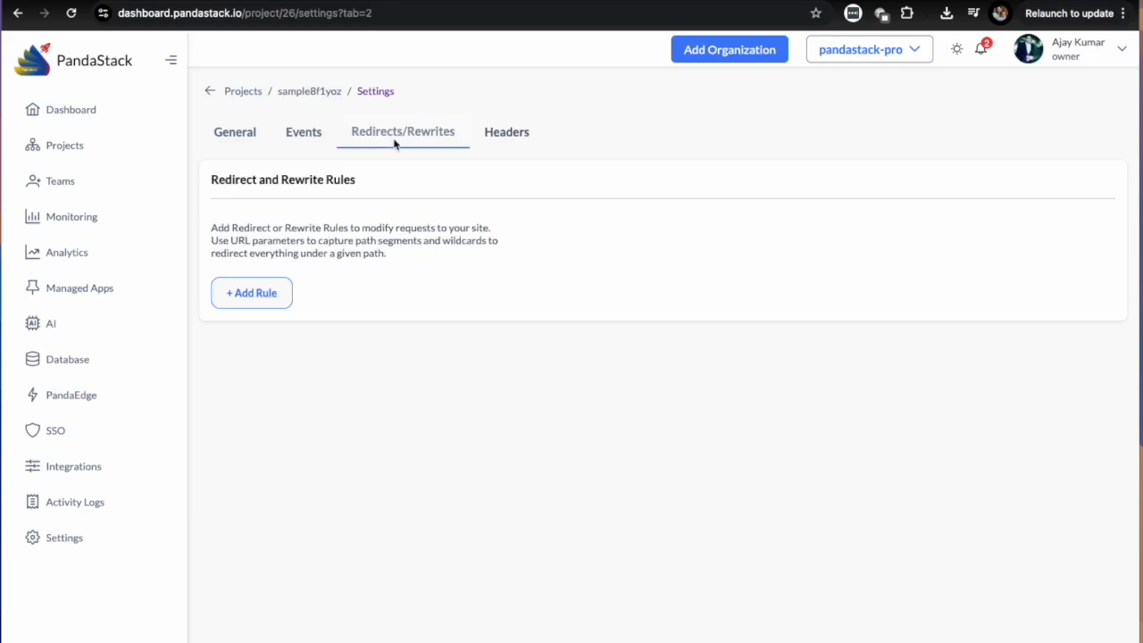
Return to the project overview and examine the build logs of deployment 83614bd.
left_click(303, 92)
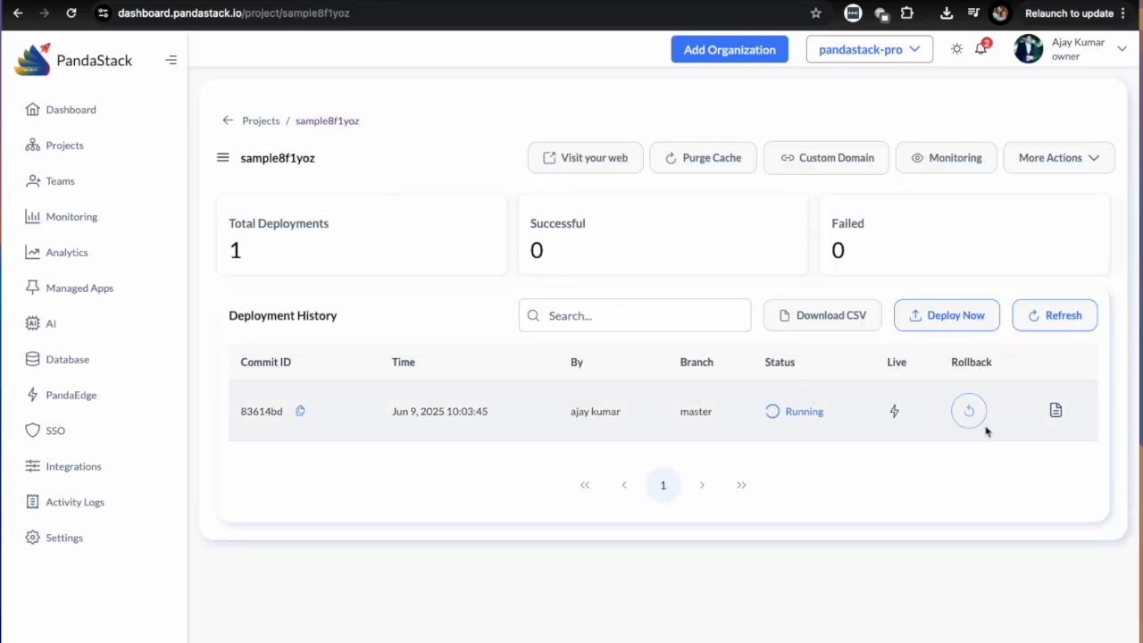
left_click(1056, 410)
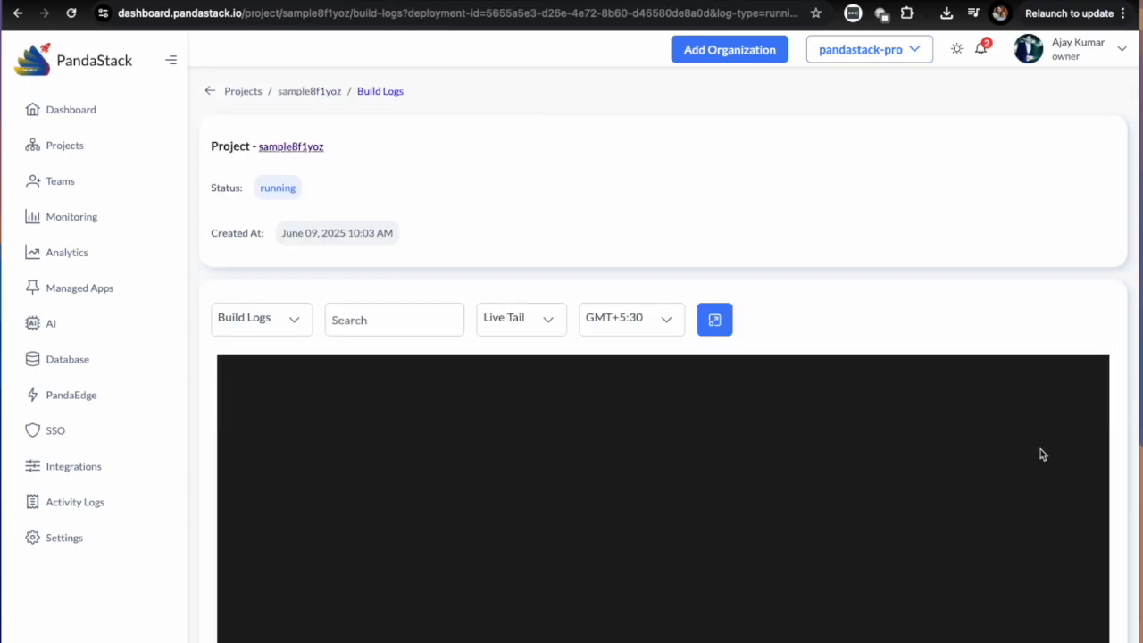
scroll(1040, 455, "down", 3)
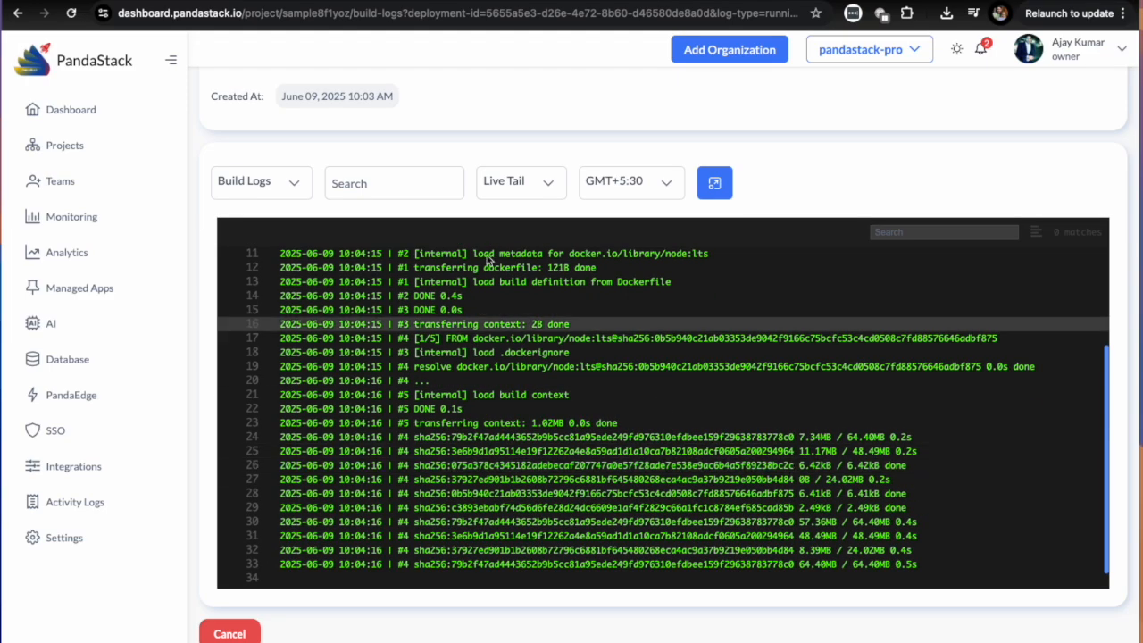
scroll(624, 455, "up", 5)
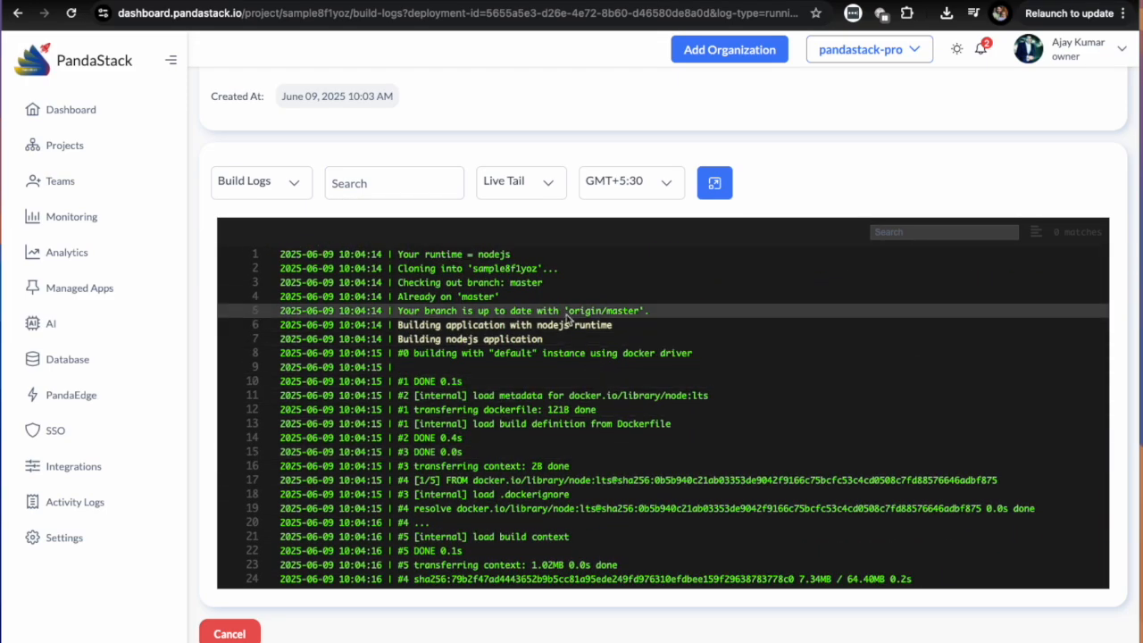
Read through the build log entries of the sample8f1yoz deployment, from the repository cloning to the image extraction lines.
scroll(562, 312, "down", 5)
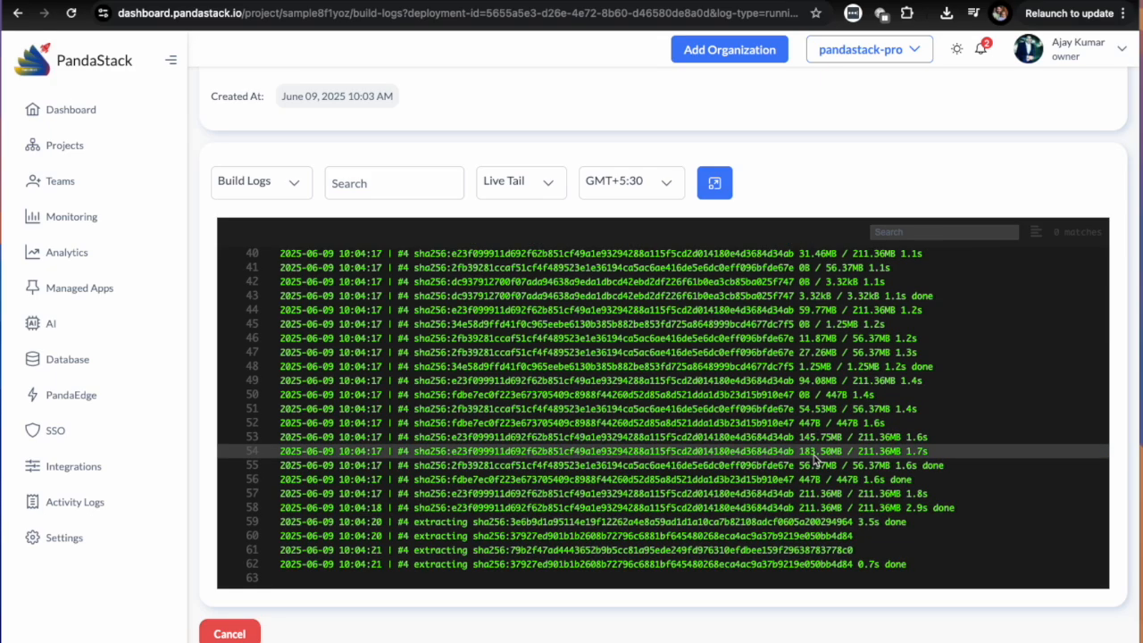
scroll(813, 460, "up", 5)
scroll(552, 476, "up", 1)
scroll(552, 475, "up", 10)
scroll(551, 476, "down", 1)
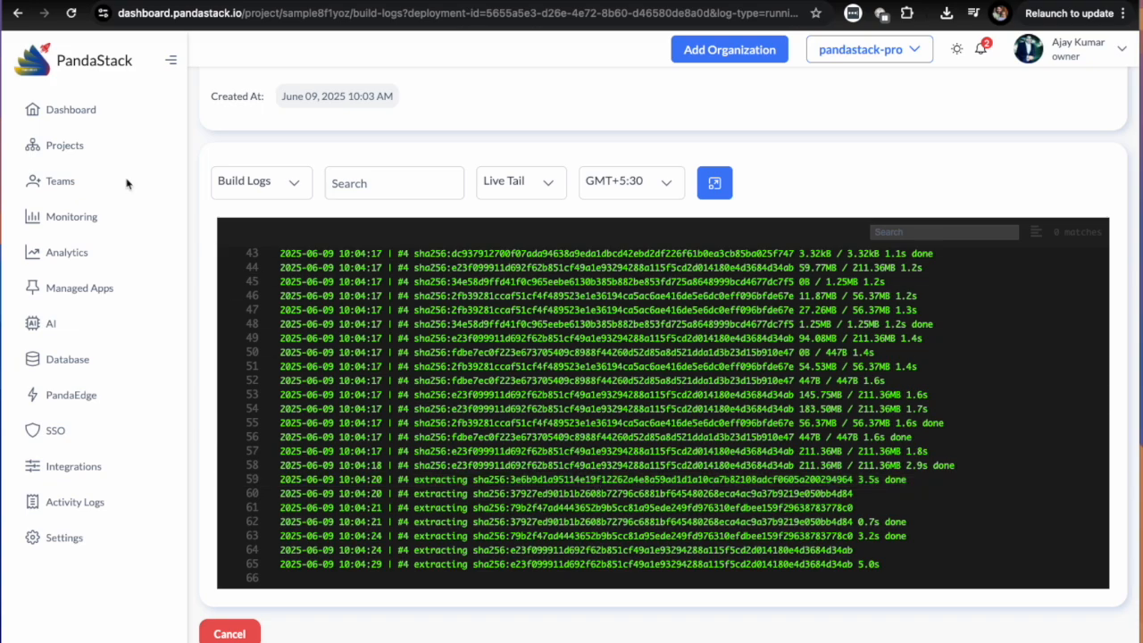
Reopen the sample8f1yoz project from the projects list and examine its total, successful and failed deployment counts.
left_click(90, 152)
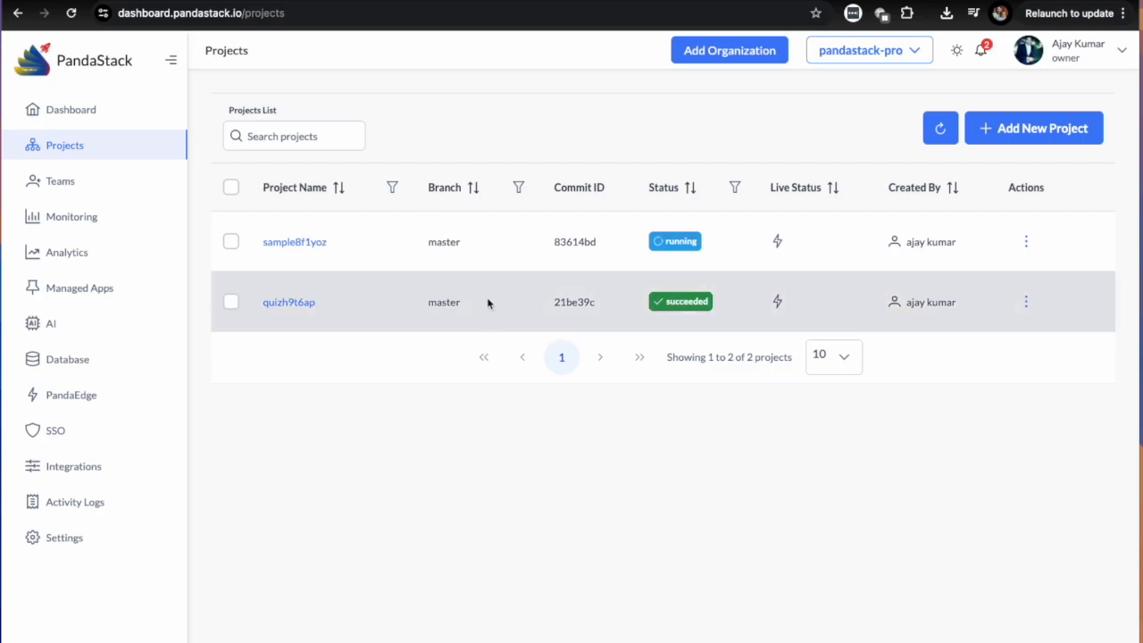
left_click(447, 259)
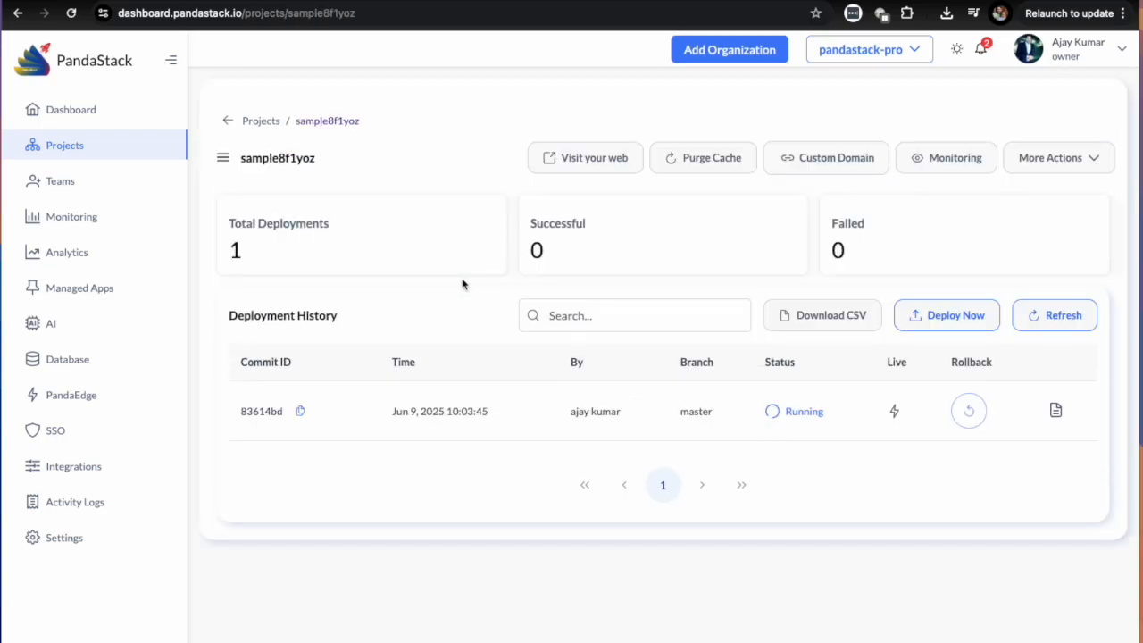
left_click(1055, 411)
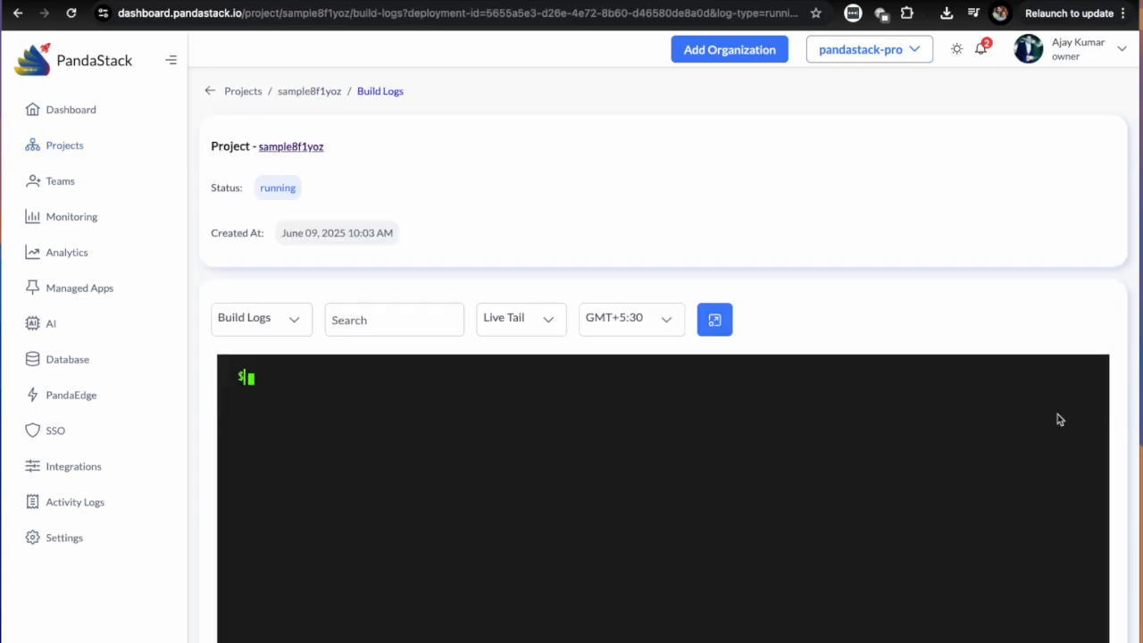
left_click(322, 91)
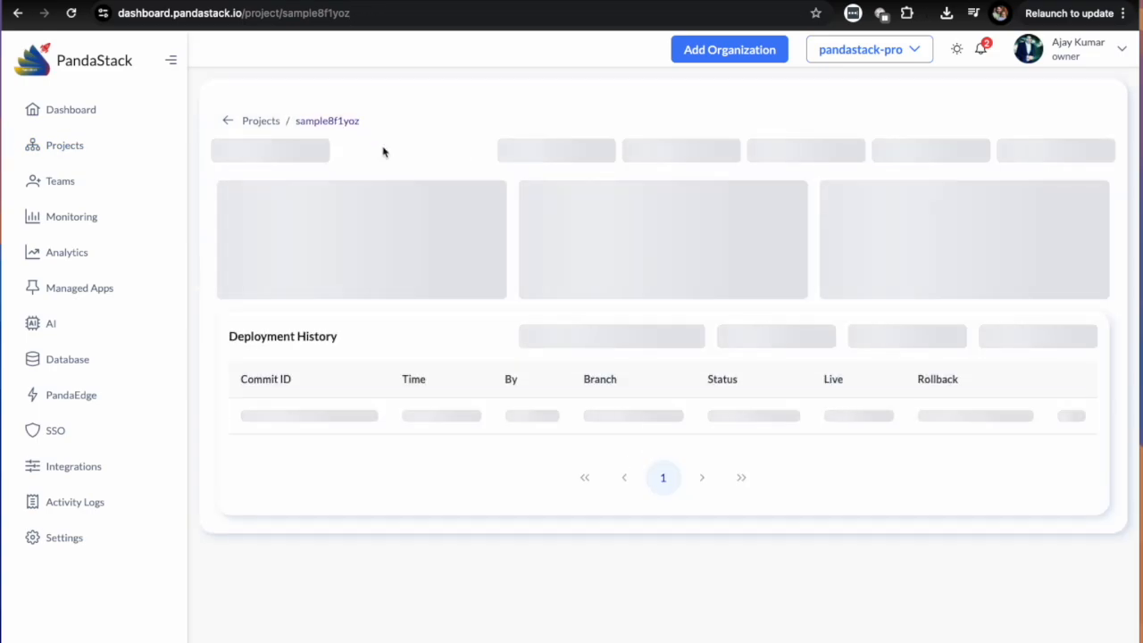
left_click_drag(221, 221, 740, 259)
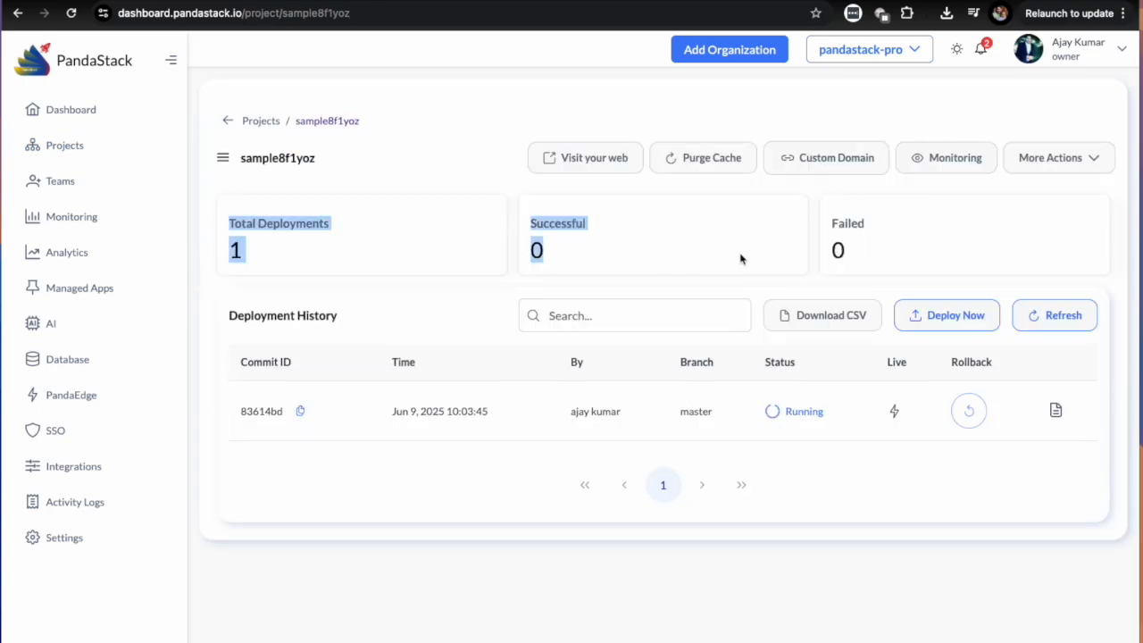
left_click_drag(266, 244, 340, 270)
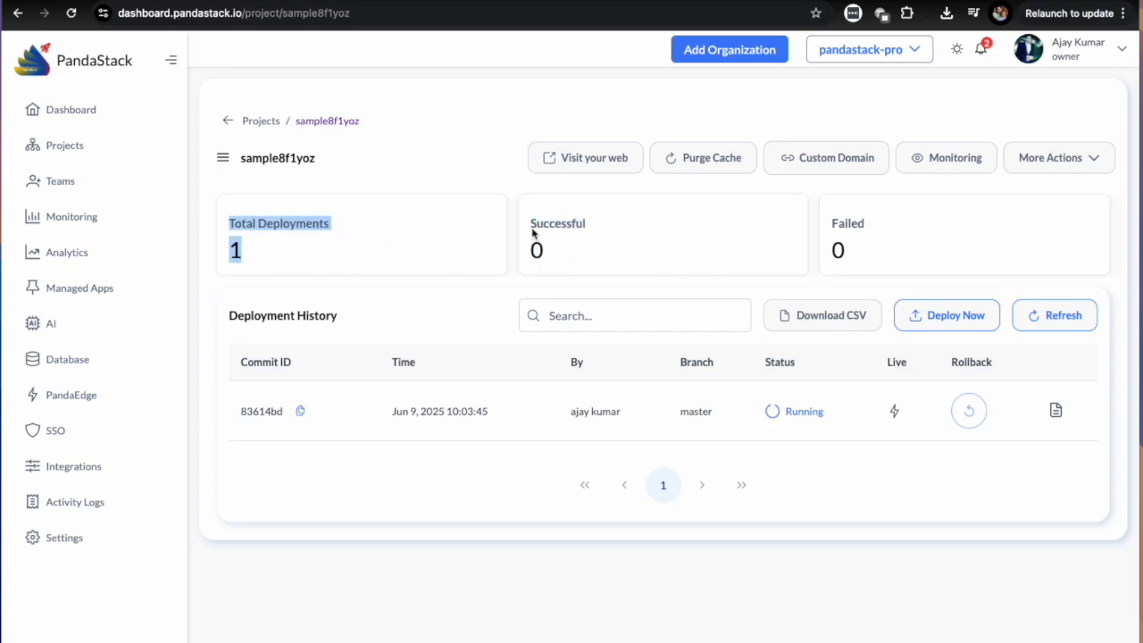
left_click_drag(533, 231, 581, 253)
left_click_drag(838, 230, 867, 265)
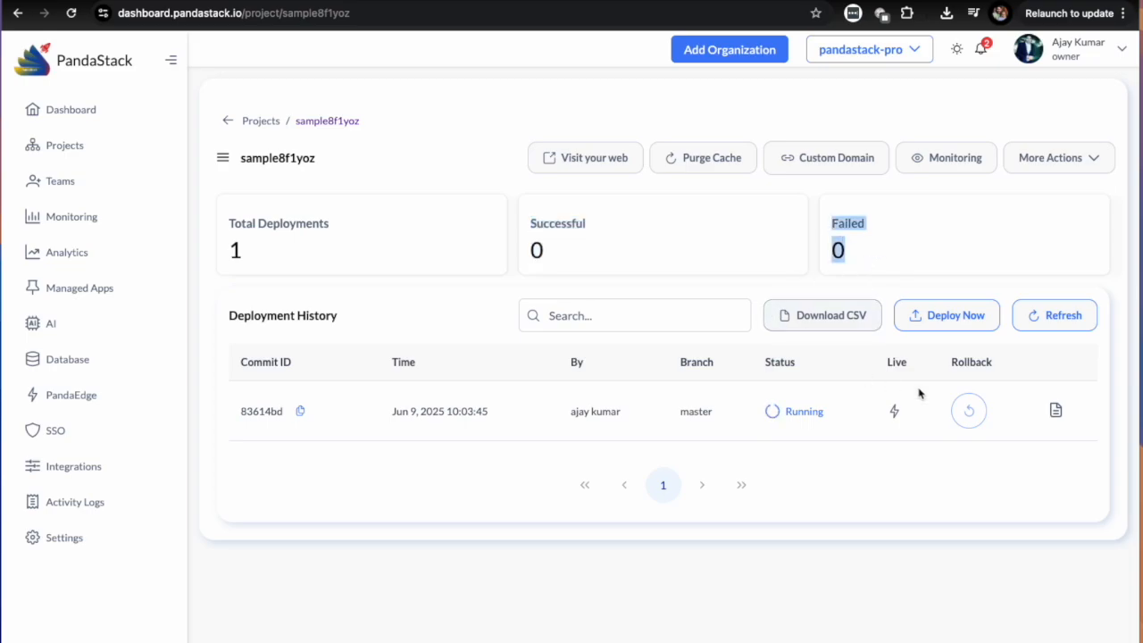
Open the build logs of deployment 83614bd again and follow the latest entries until the deployment finishes.
left_click(1056, 413)
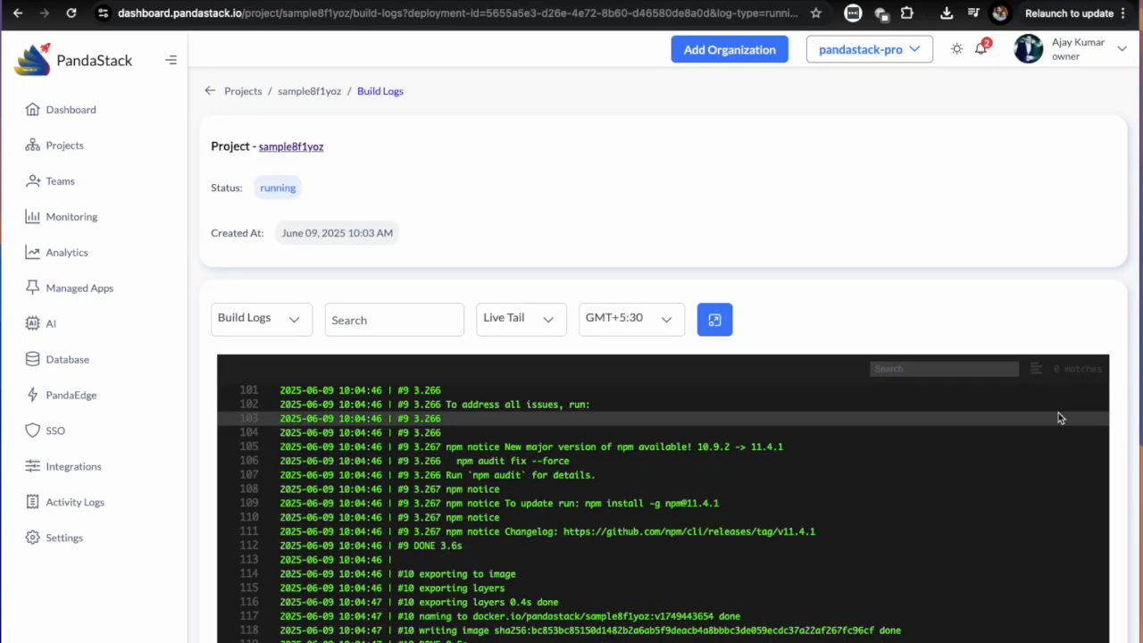
scroll(875, 288, "down", 3)
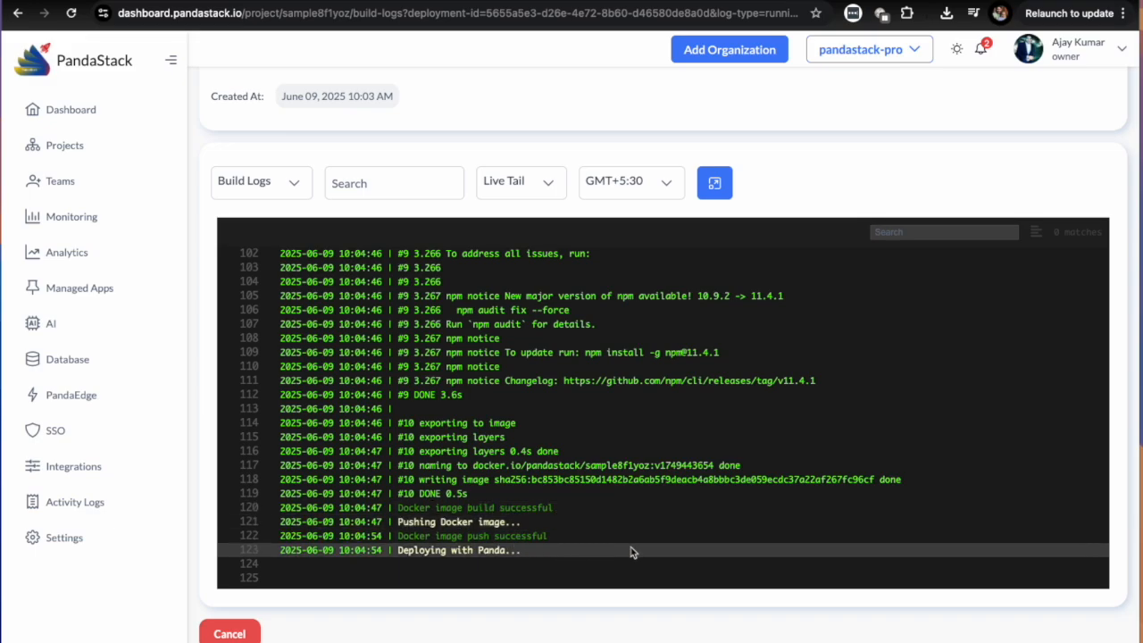
mouse_move(394, 554)
left_mouse_down()
mouse_move(539, 558)
mouse_move(398, 554)
left_mouse_up()
left_click(540, 560)
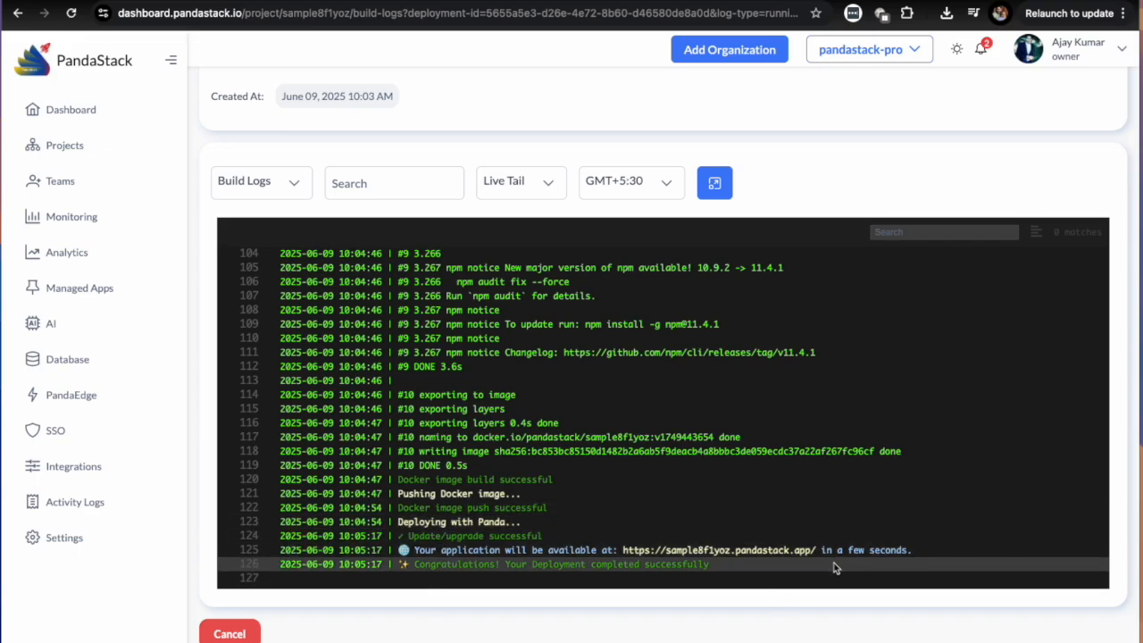
scroll(833, 568, "down", 1)
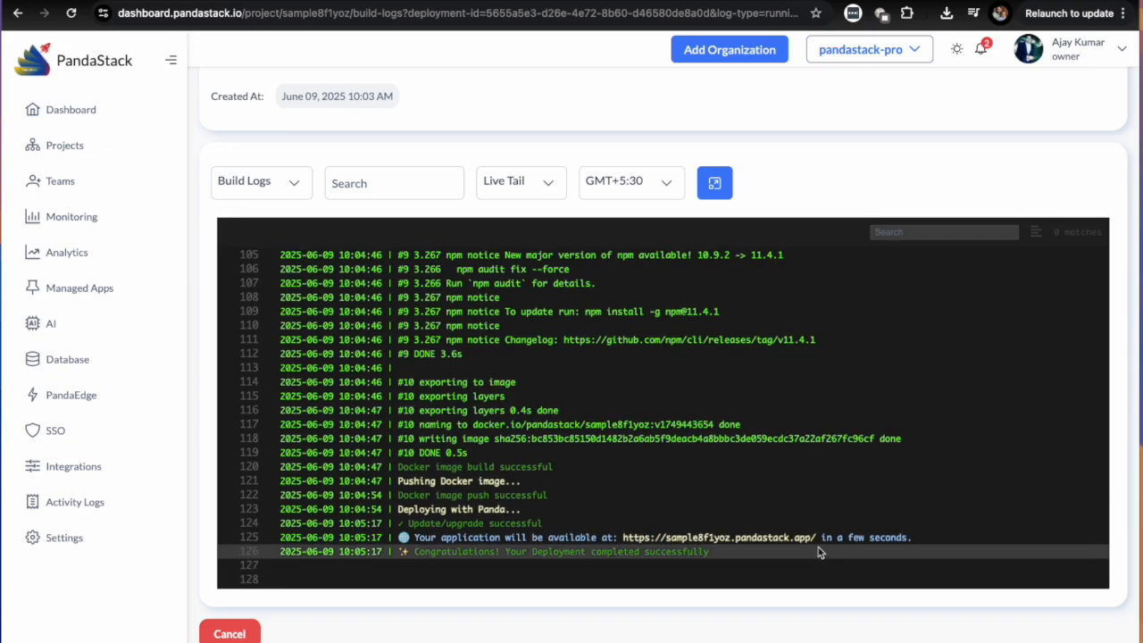
Copy the application URL from the build log, open it in a new browser tab and check the page's response text.
mouse_move(816, 539)
left_mouse_down()
mouse_move(625, 542)
mouse_move(817, 542)
left_mouse_up()
key("super+c")
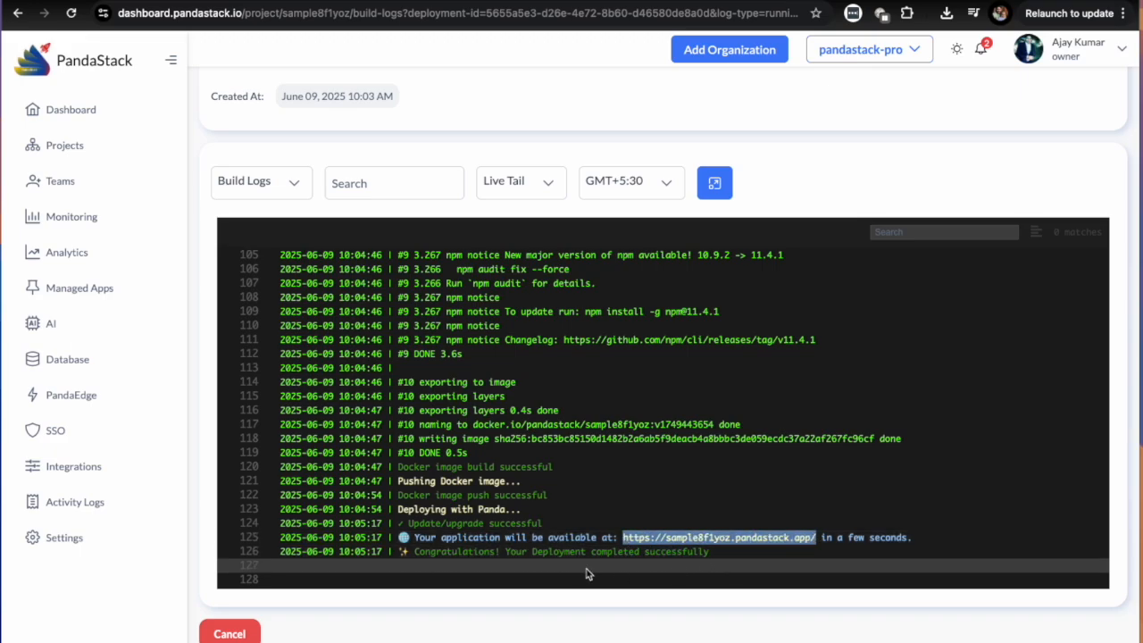
key("super+t")
key("super+v")
key("Return")
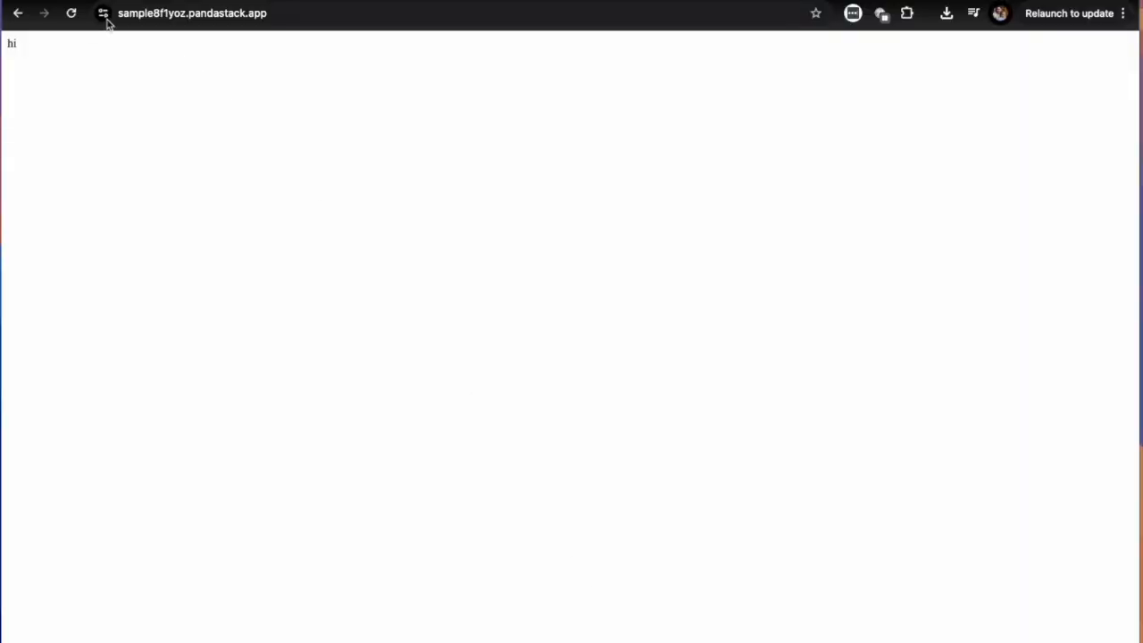
double_click(12, 43)
Return to the deployment's log page, examine the application logs including the server's listening port, and go back to the projects list.
key("ctrl+shift+Tab")
scroll(556, 222, "up", 2)
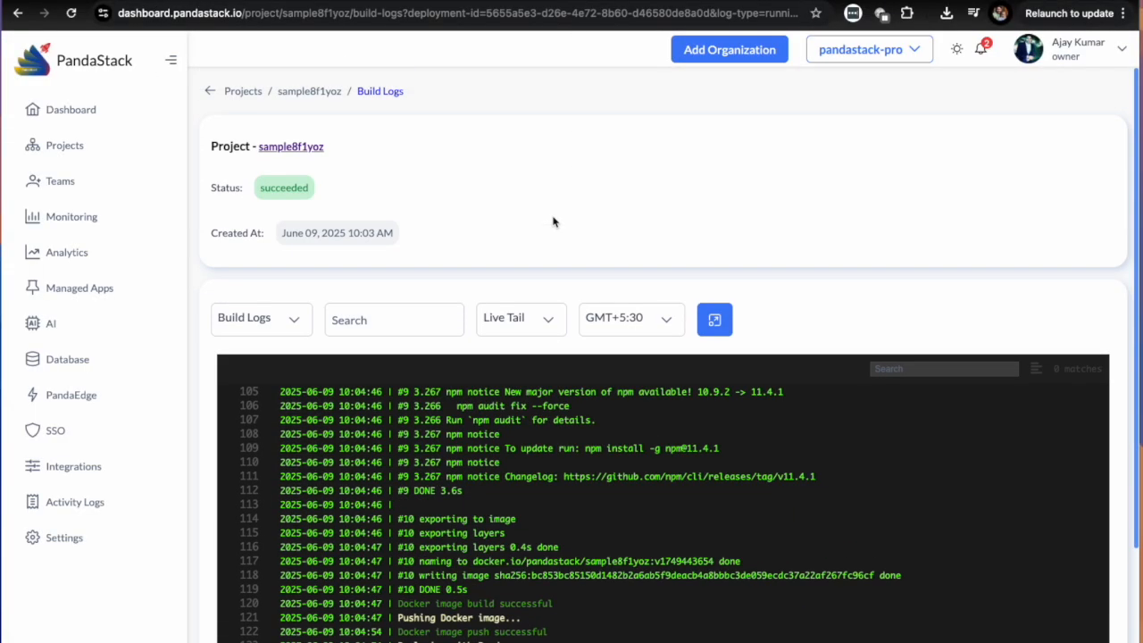
left_click(284, 323)
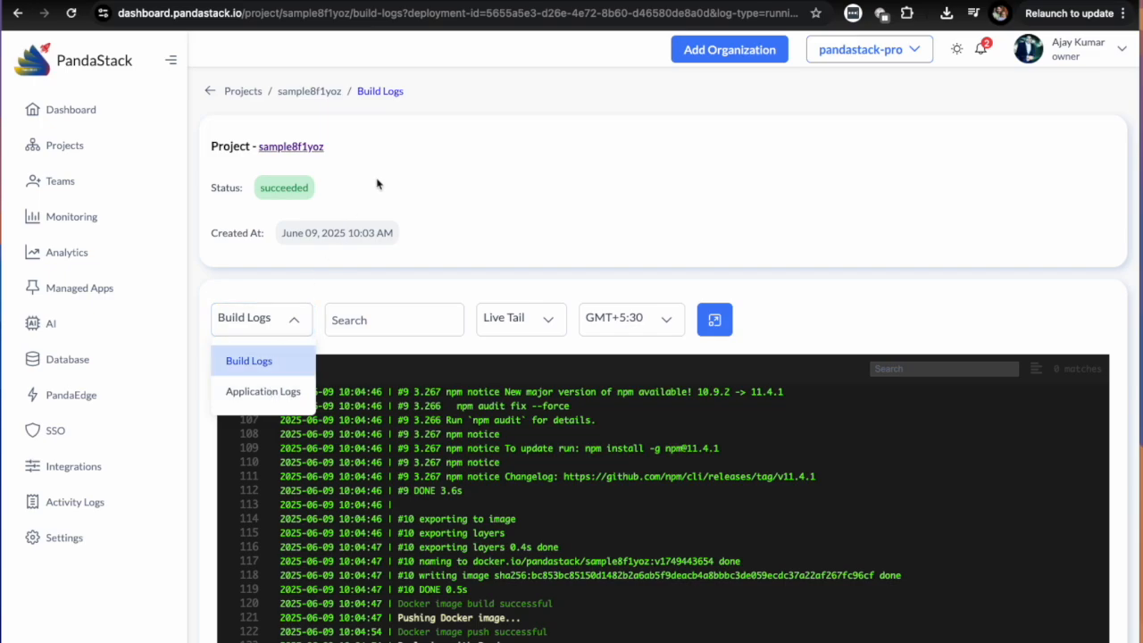
left_click(248, 393)
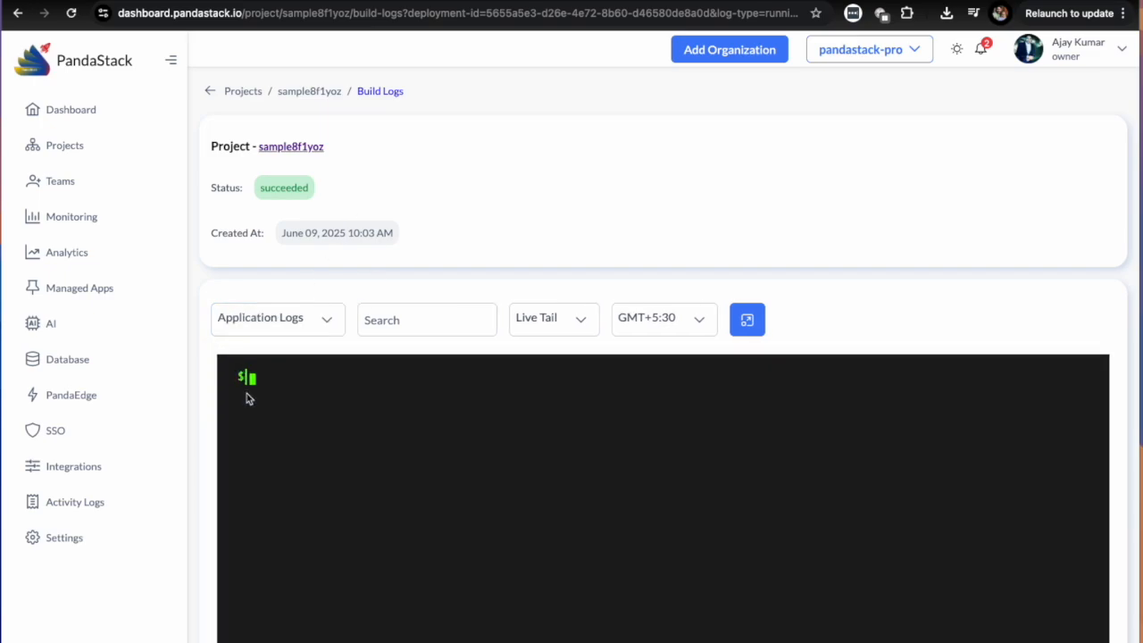
scroll(810, 248, "down", 2)
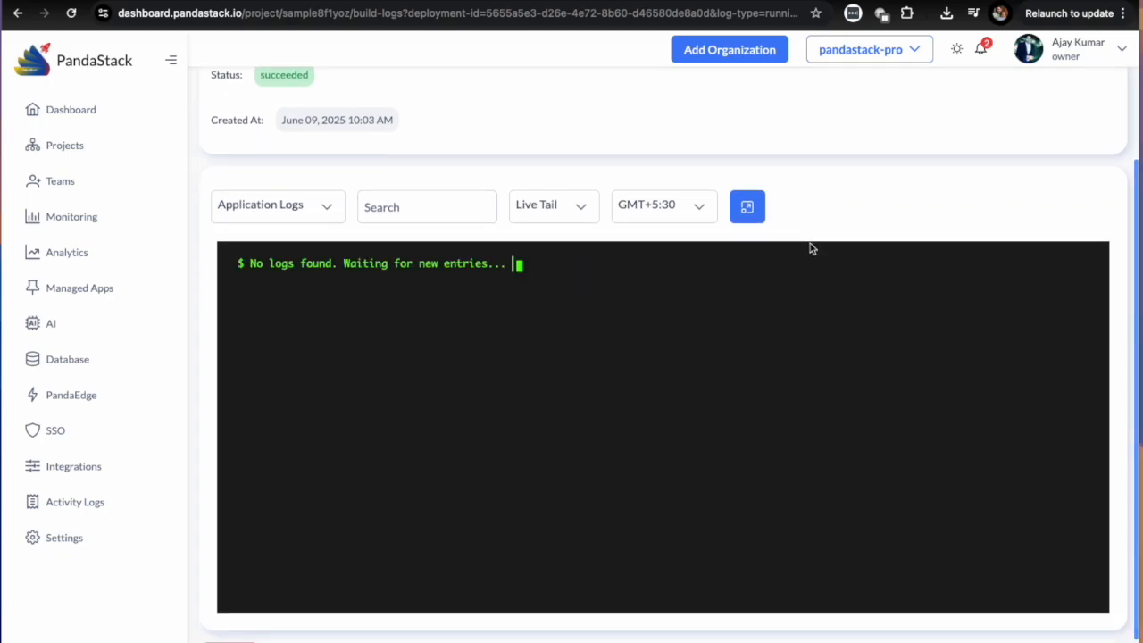
left_click_drag(687, 339, 406, 266)
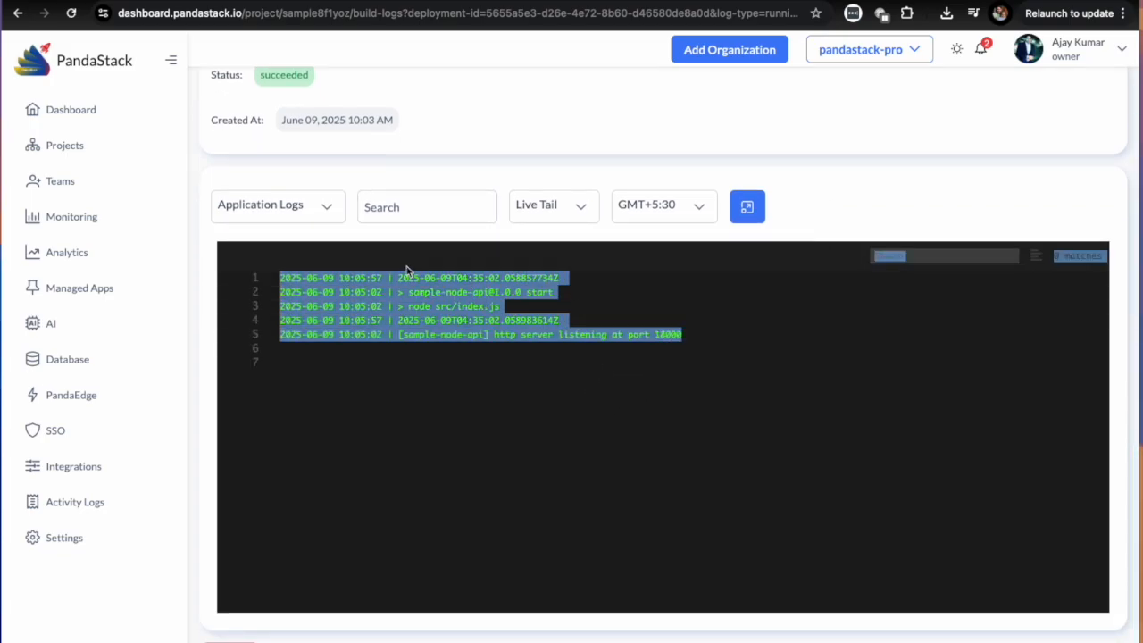
left_click(676, 341)
double_click(676, 341)
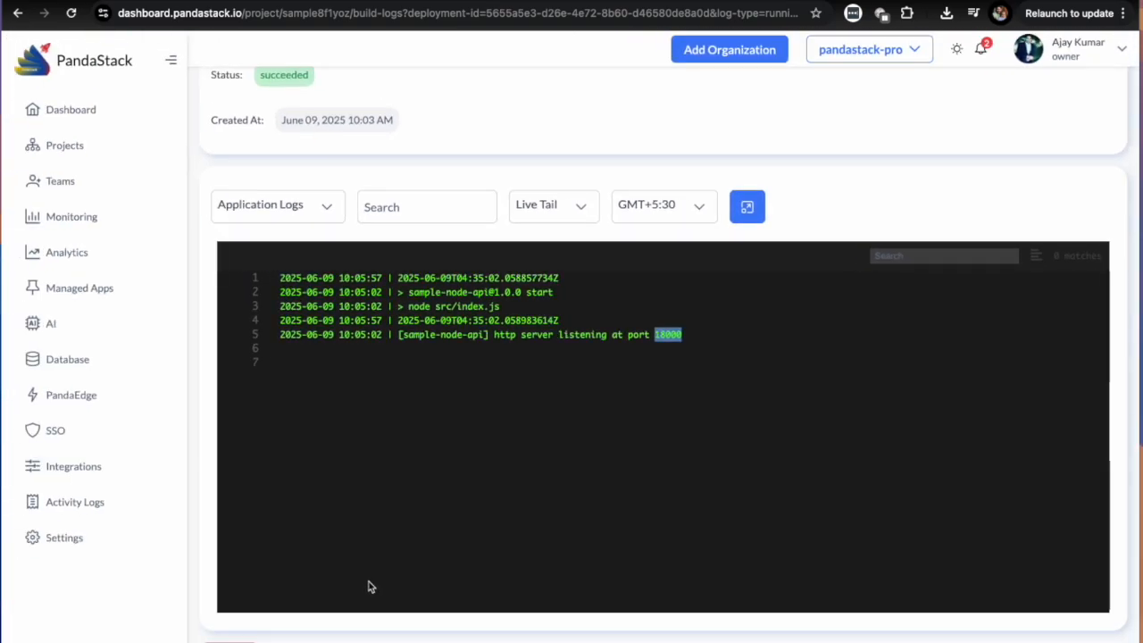
left_click(71, 145)
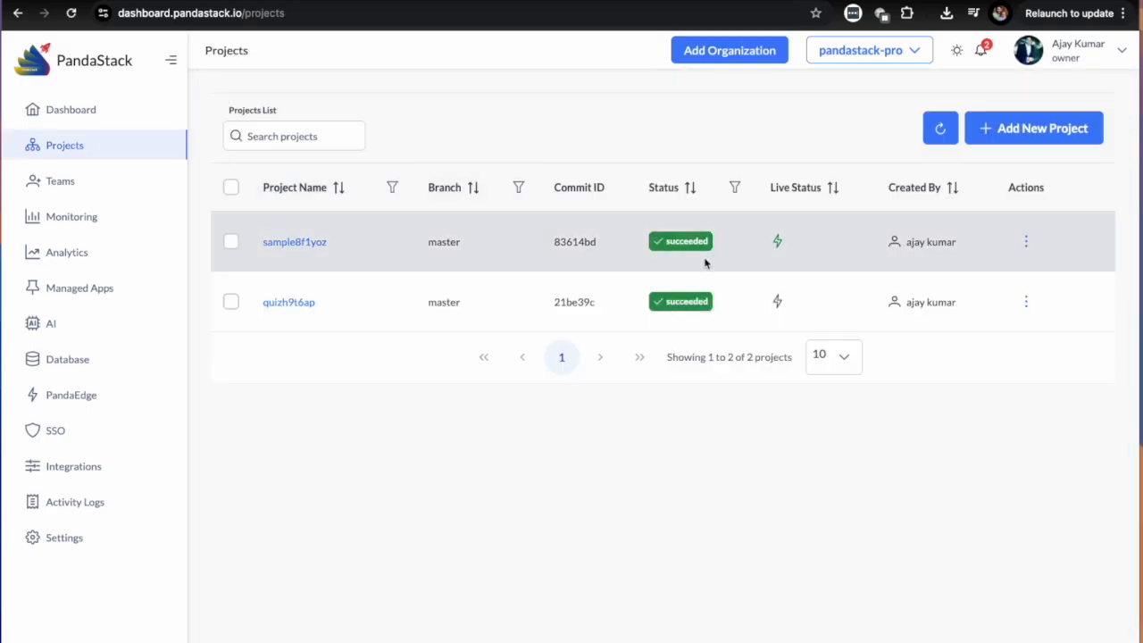